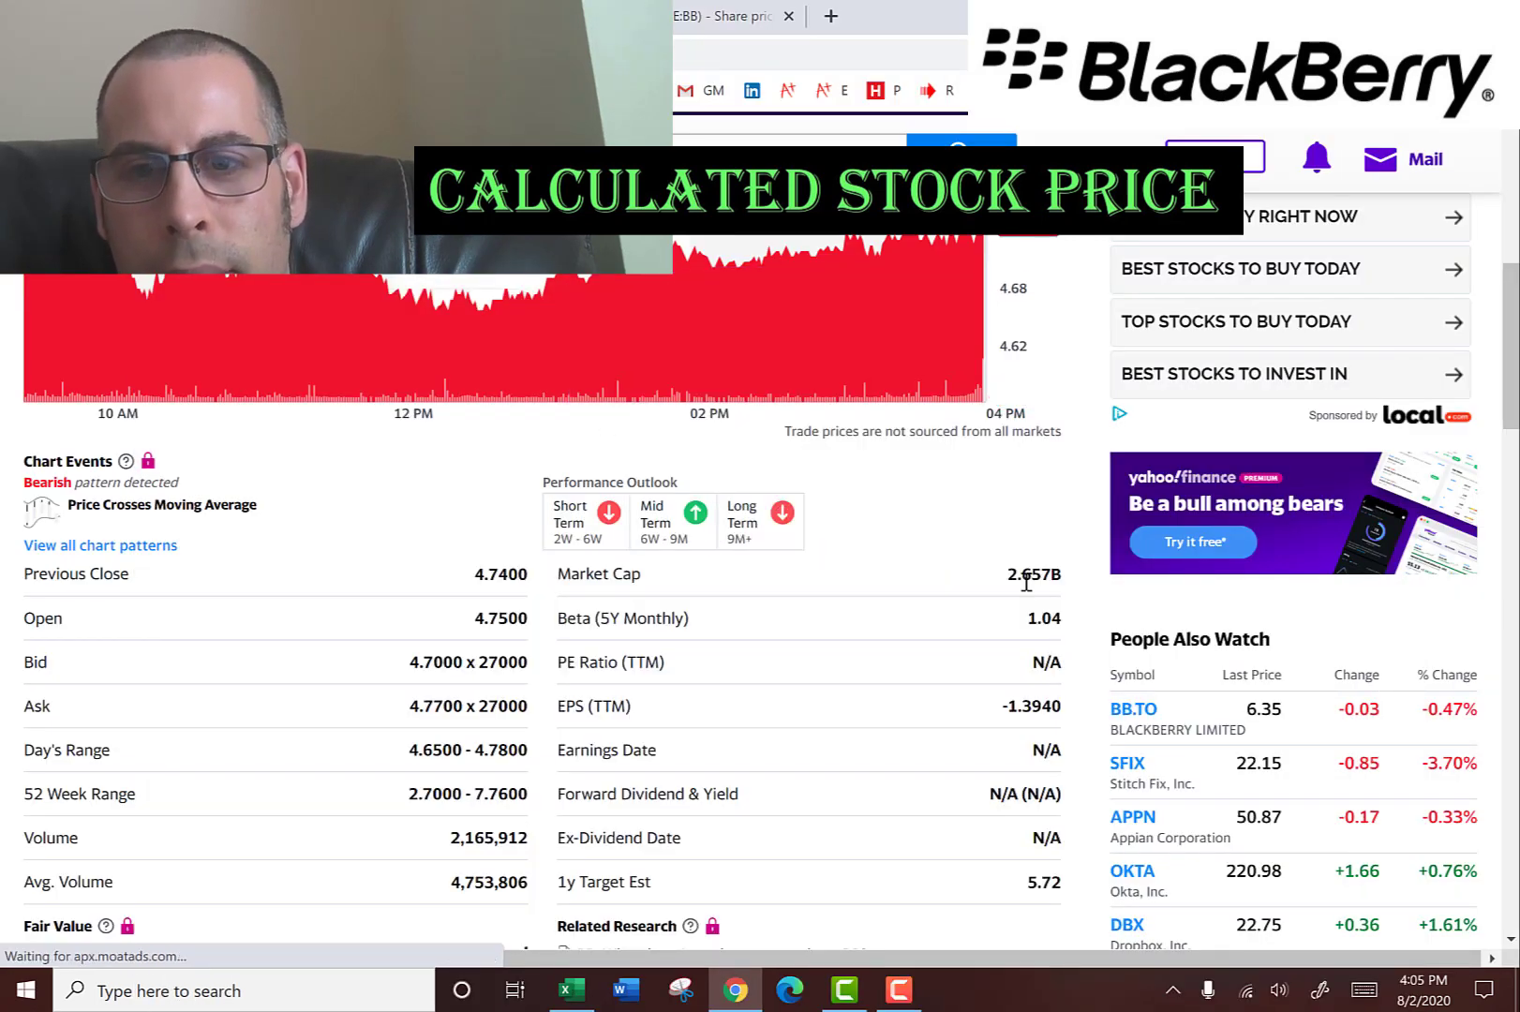
Step: Select BlackBerry's 2.657B market cap on the Yahoo Finance quote page
double_click(1031, 574)
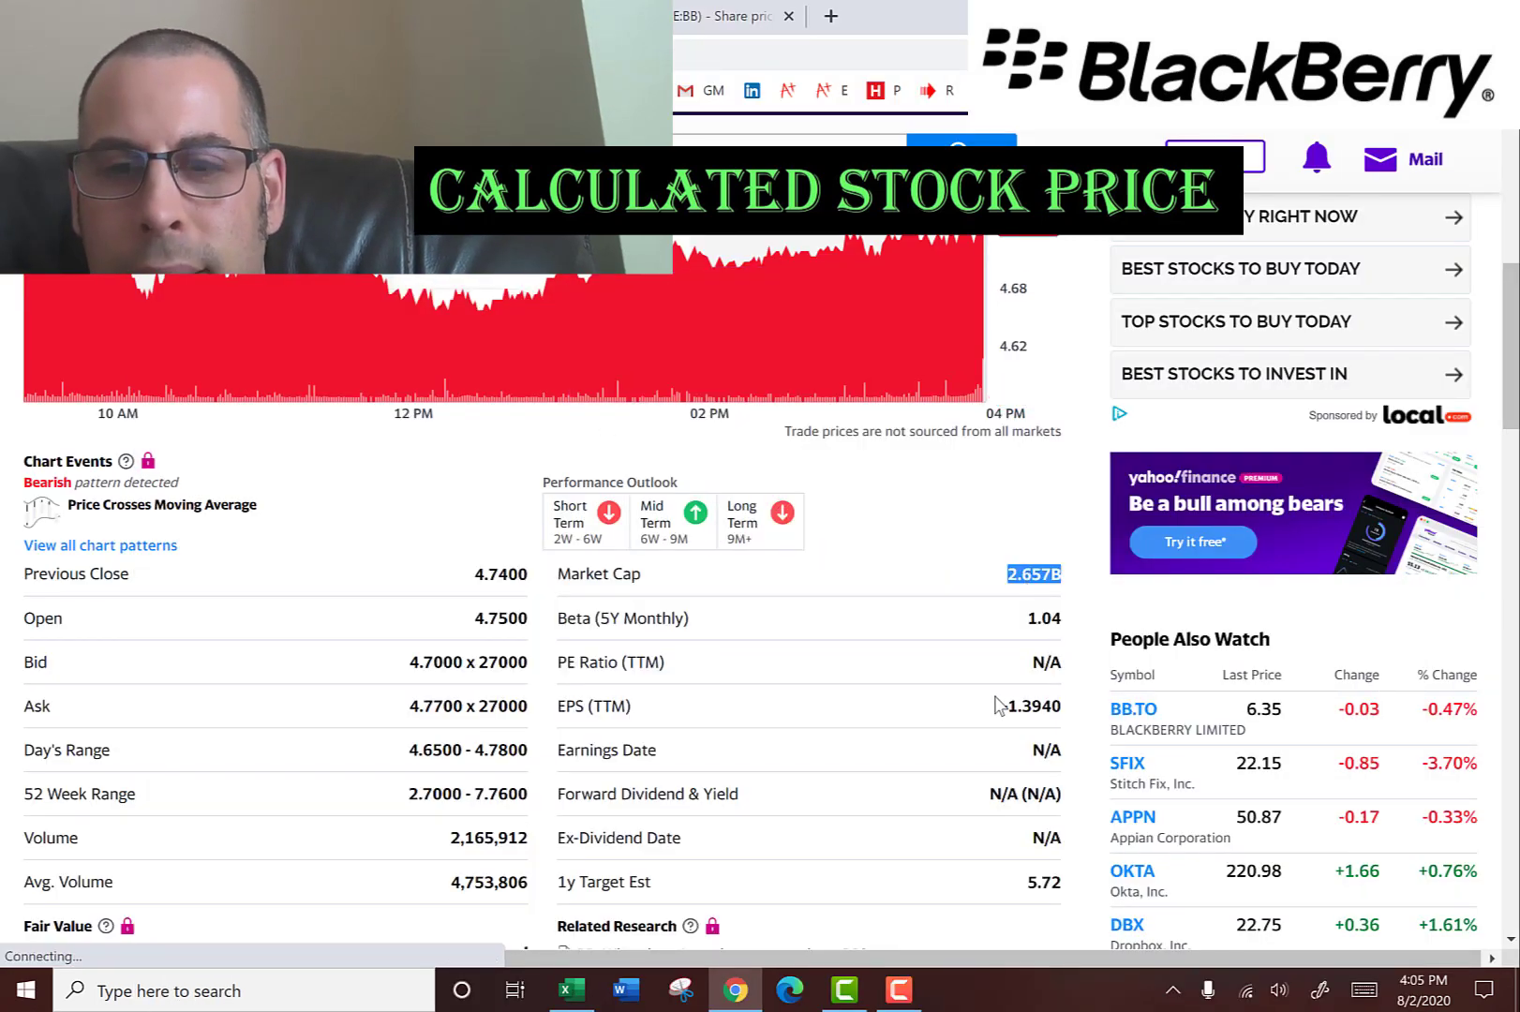
Step: Enter BlackBerry's 4.74 closing price as the Actual Stock Price
key(alt+Tab)
scroll(995, 697, down, 8)
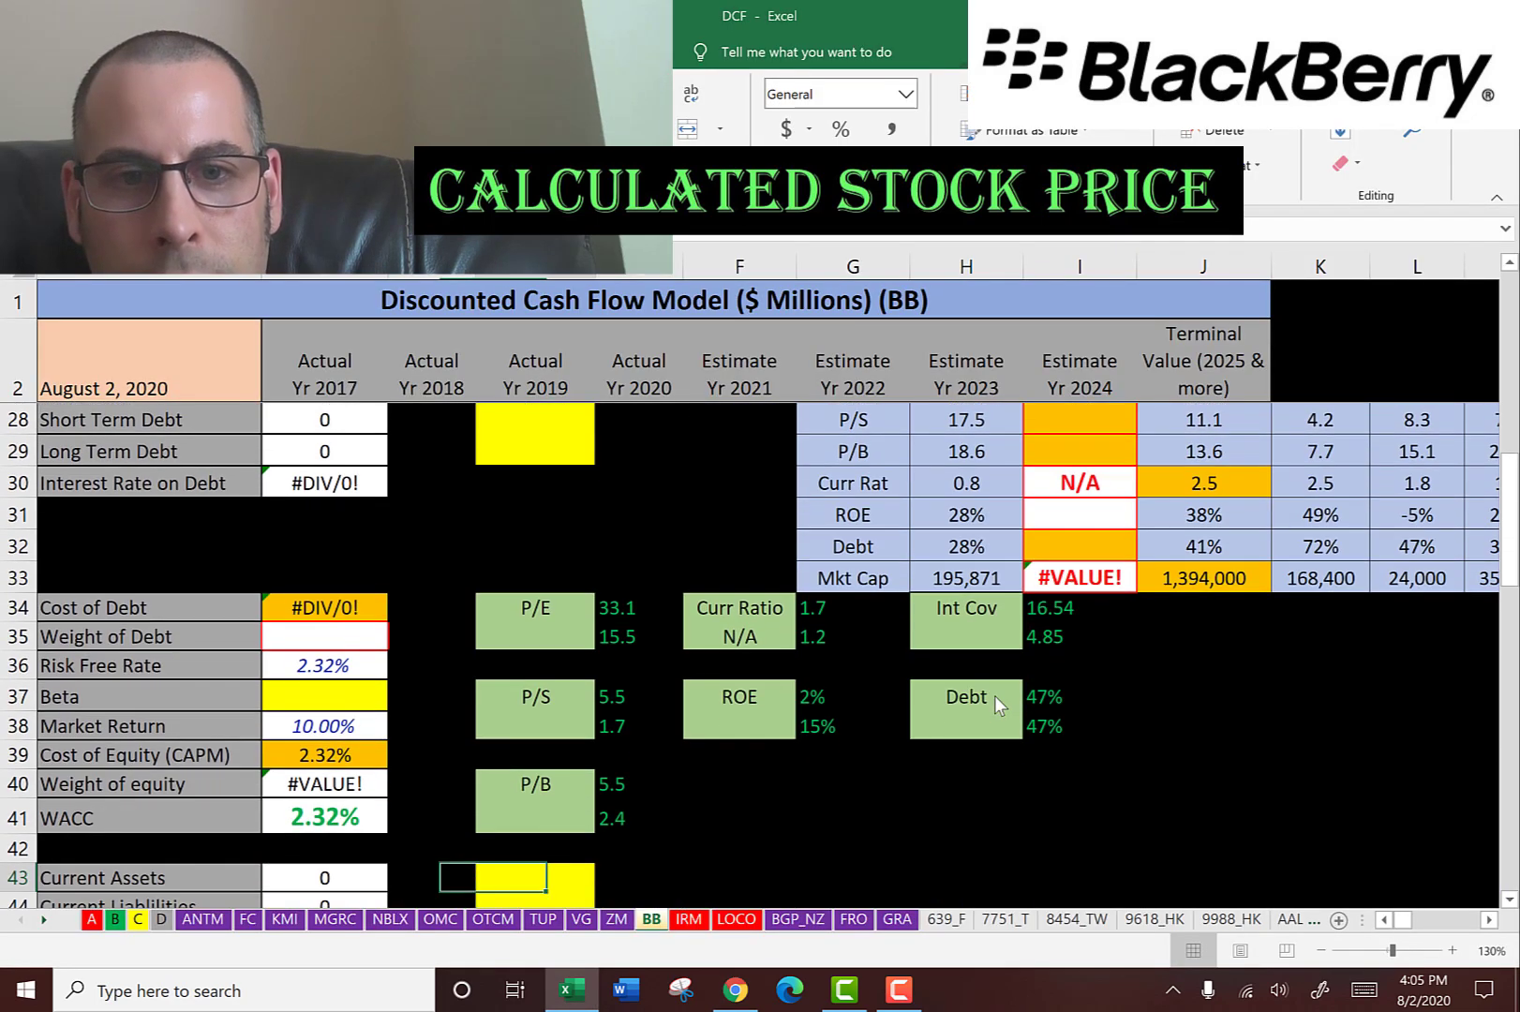
key(alt+Tab)
double_click(86, 486)
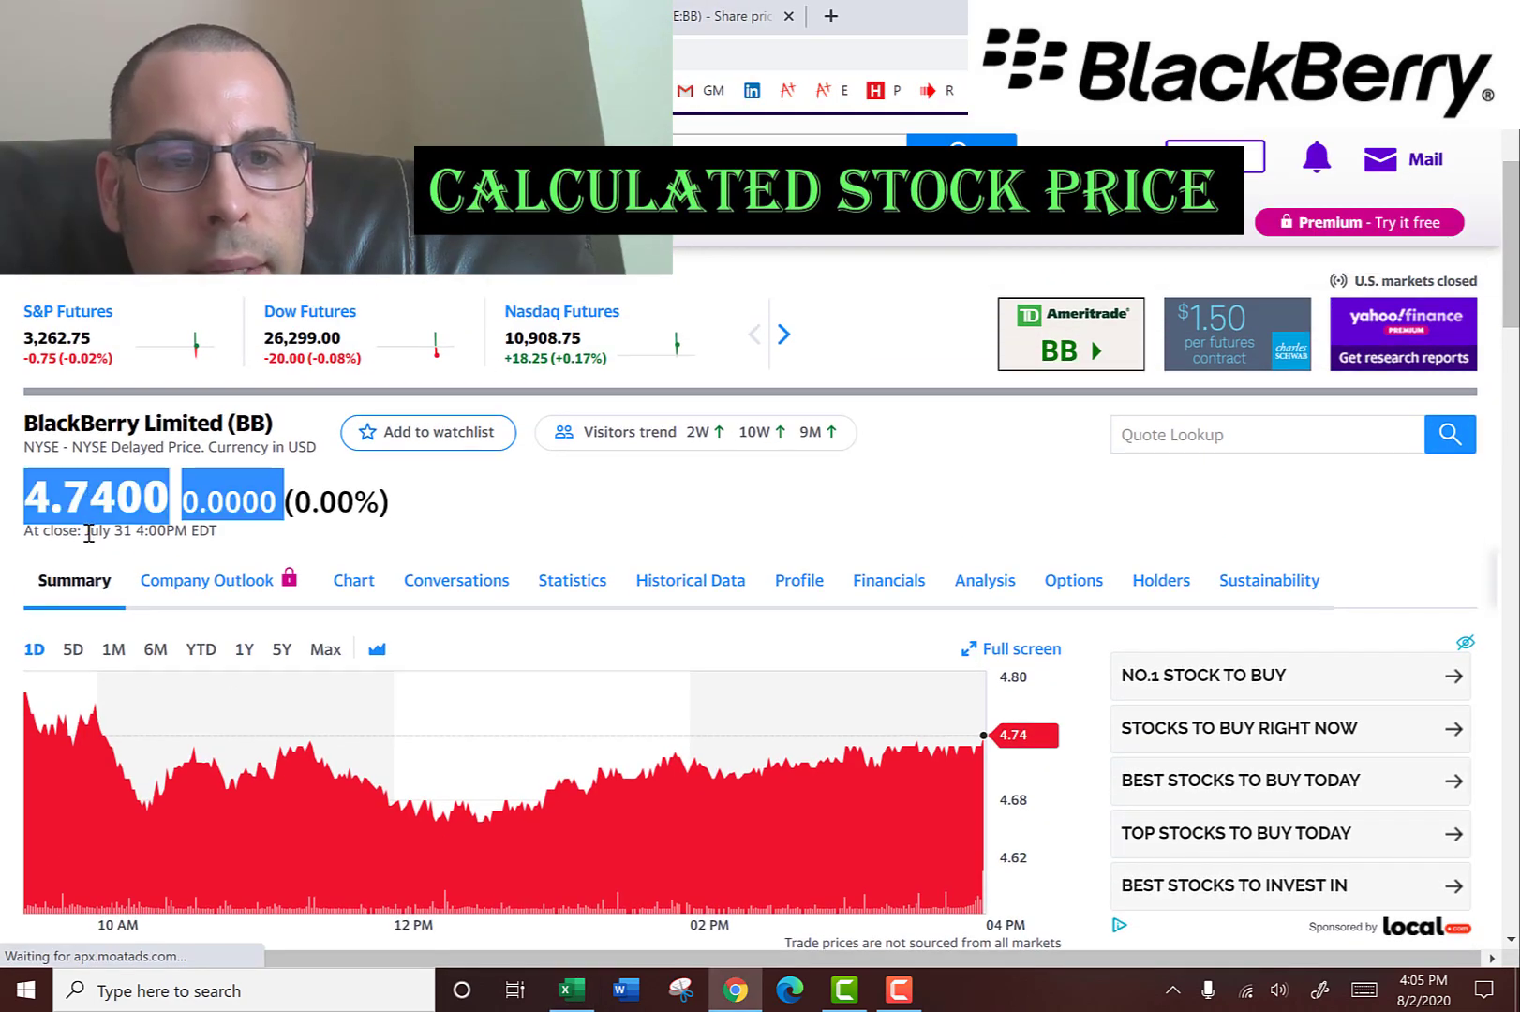
key(alt+Tab)
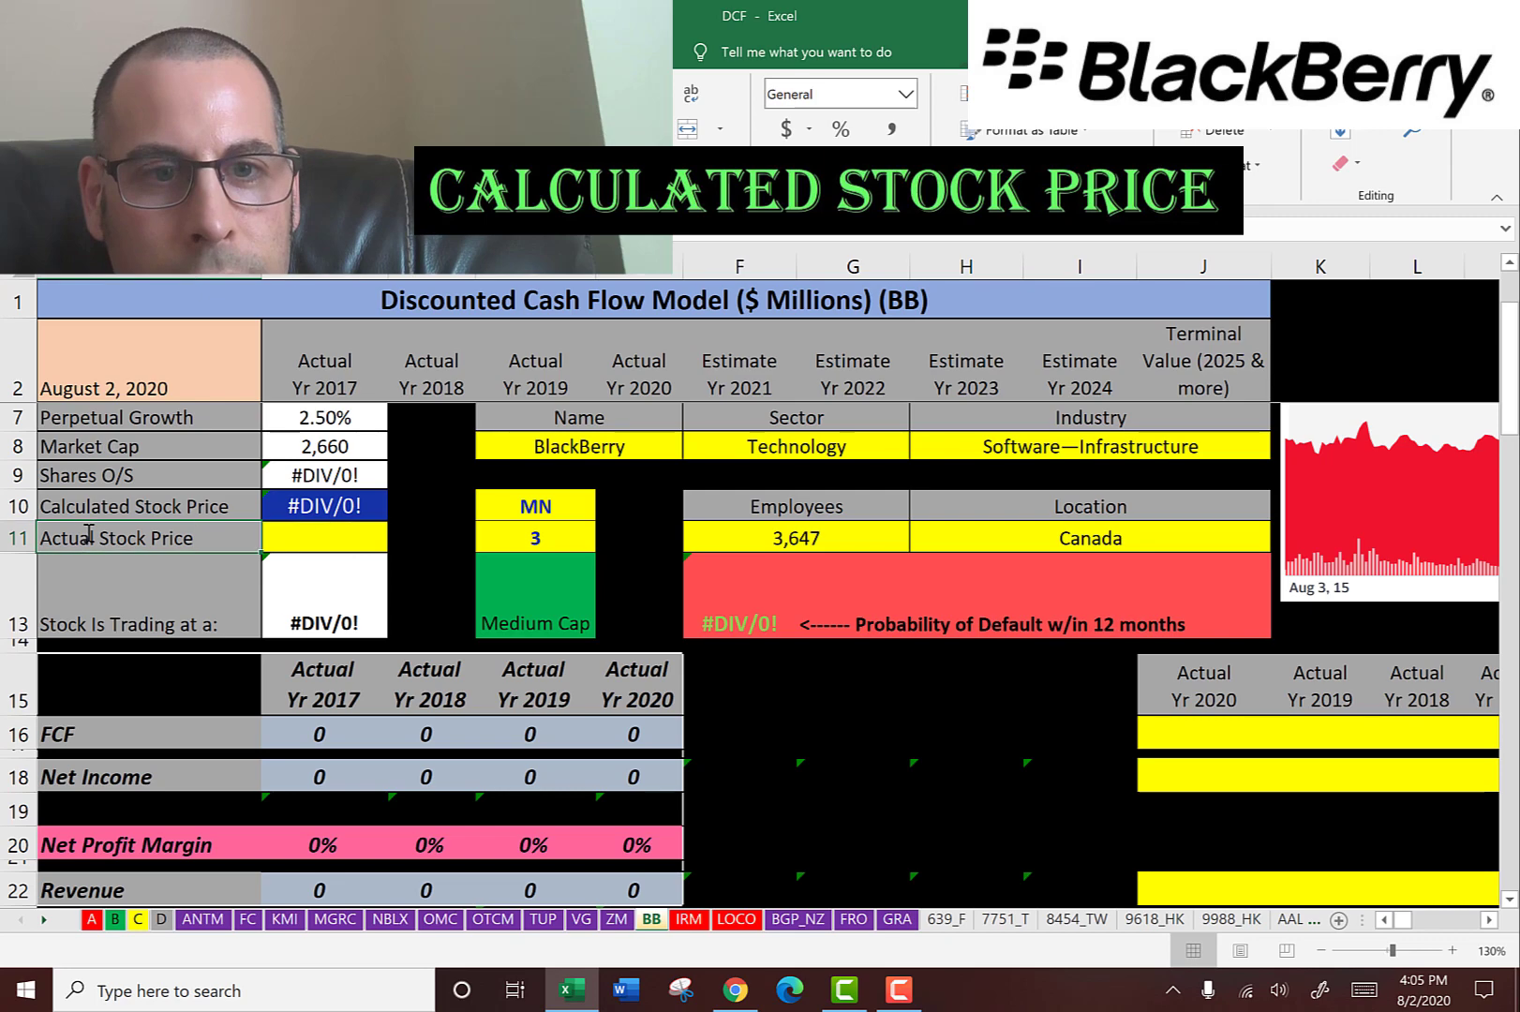
text(4.74)
key(Return)
key(Down)
key(Down)
key(Down)
key(Down)
key(Down)
key(Down)
key(Down)
key(Down)
key(Down)
key(Down)
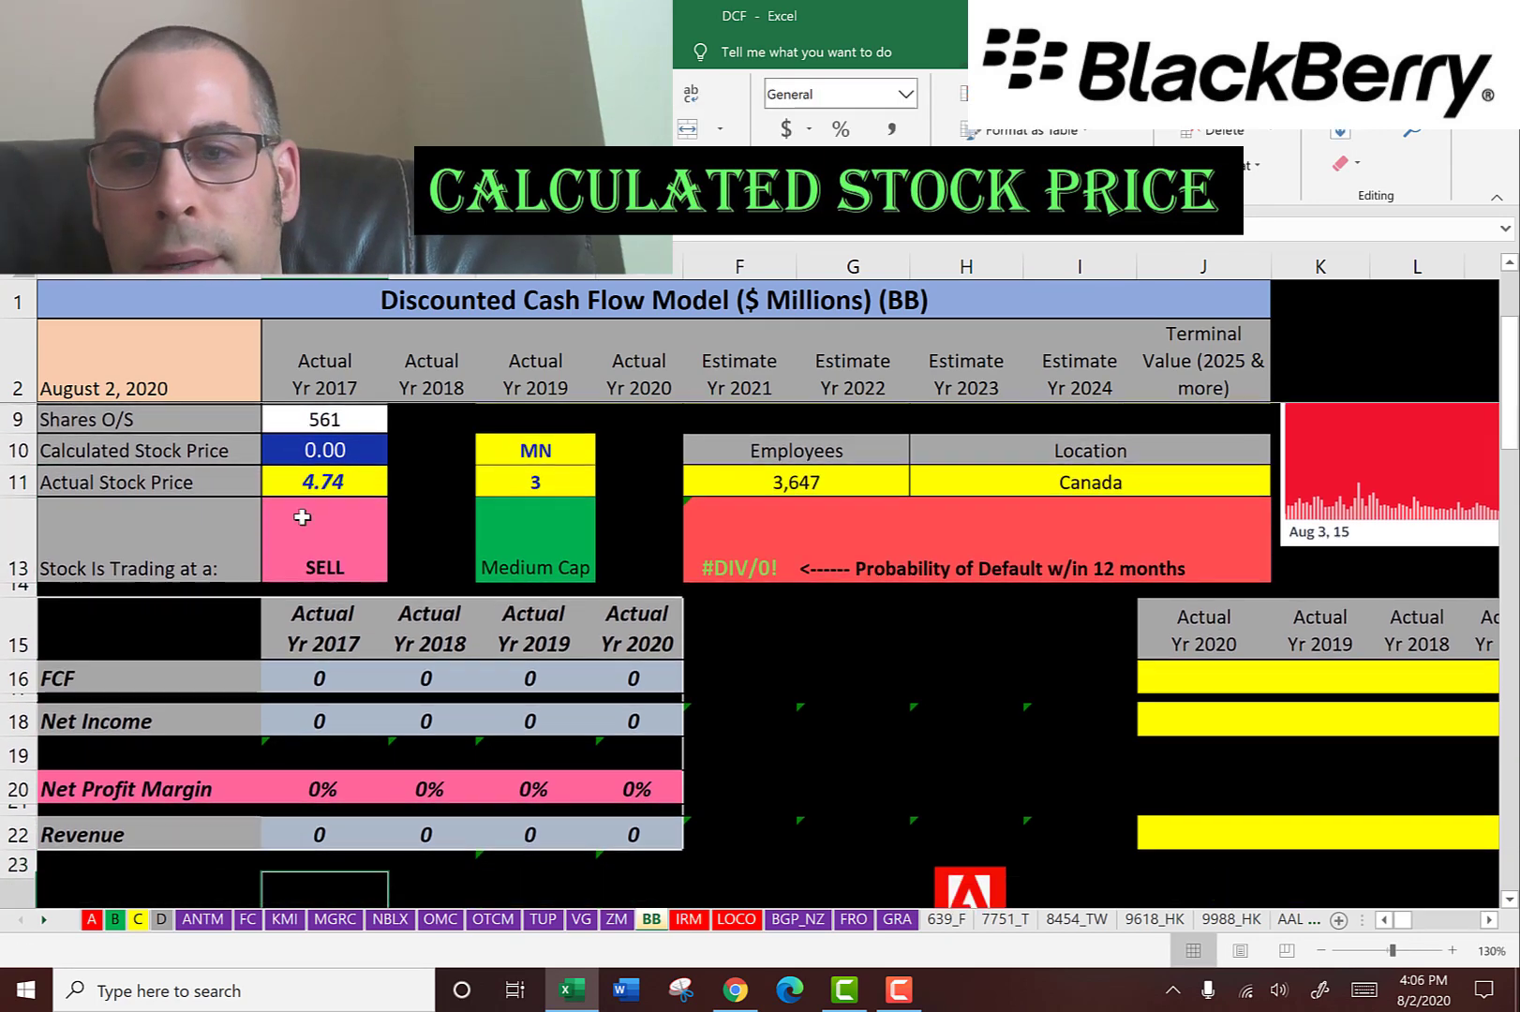
scroll(301, 517, down, 2)
Step: Paste Yahoo's four yearly free cash flow figures as text into the FCF row at J16
click(1194, 497)
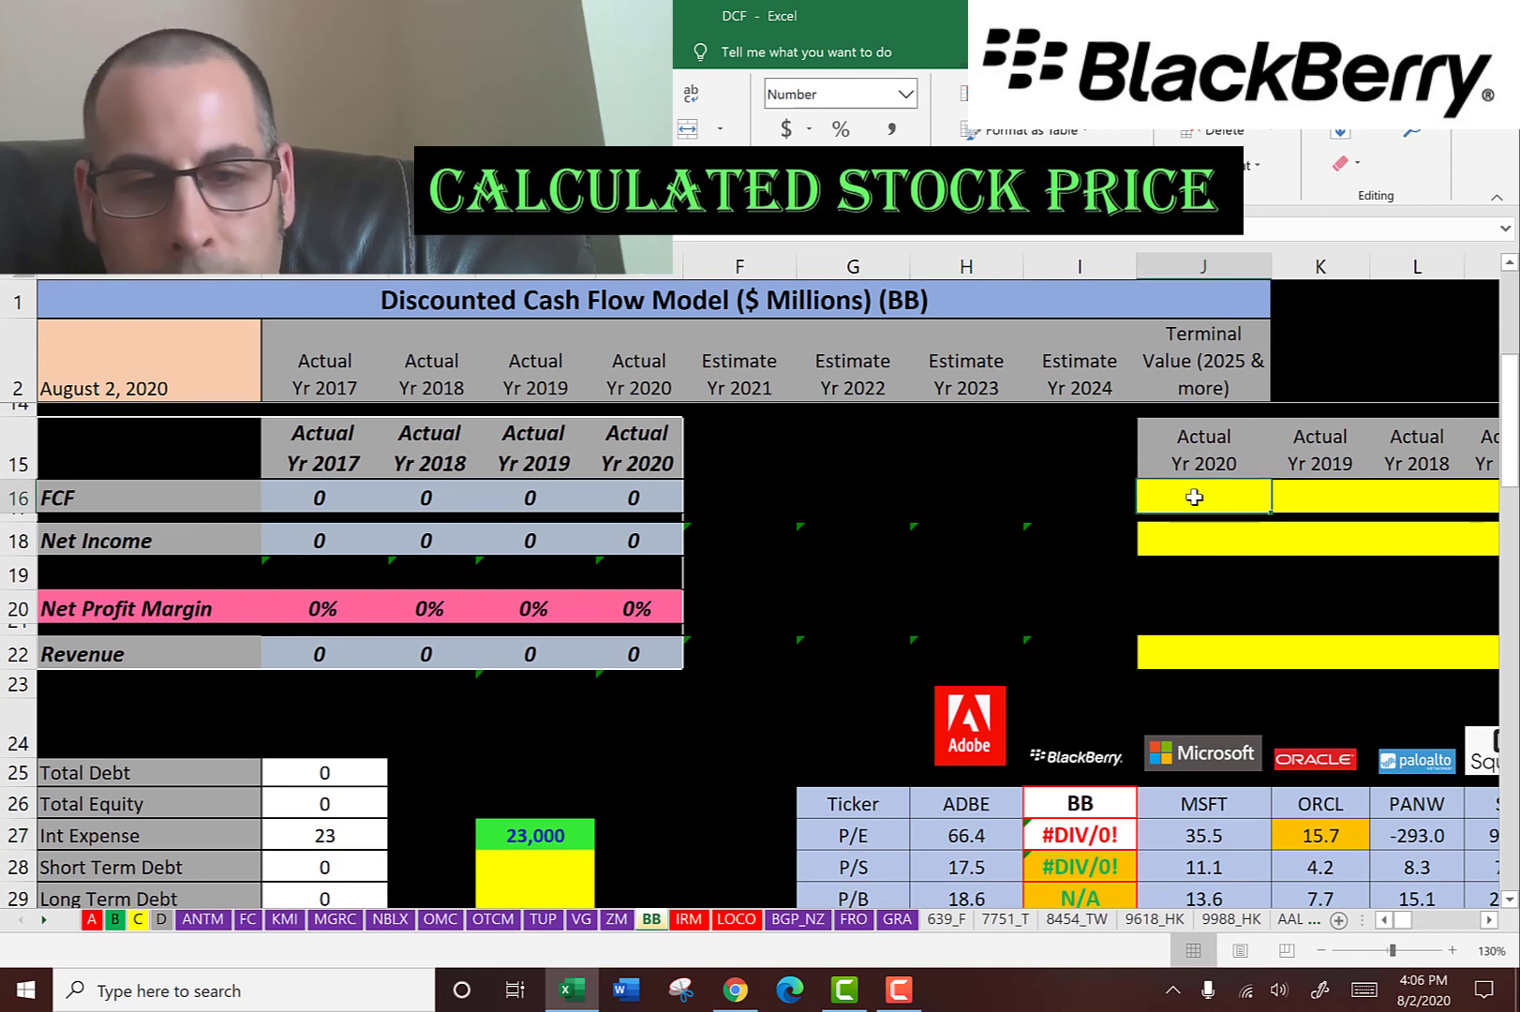
key(alt+Tab)
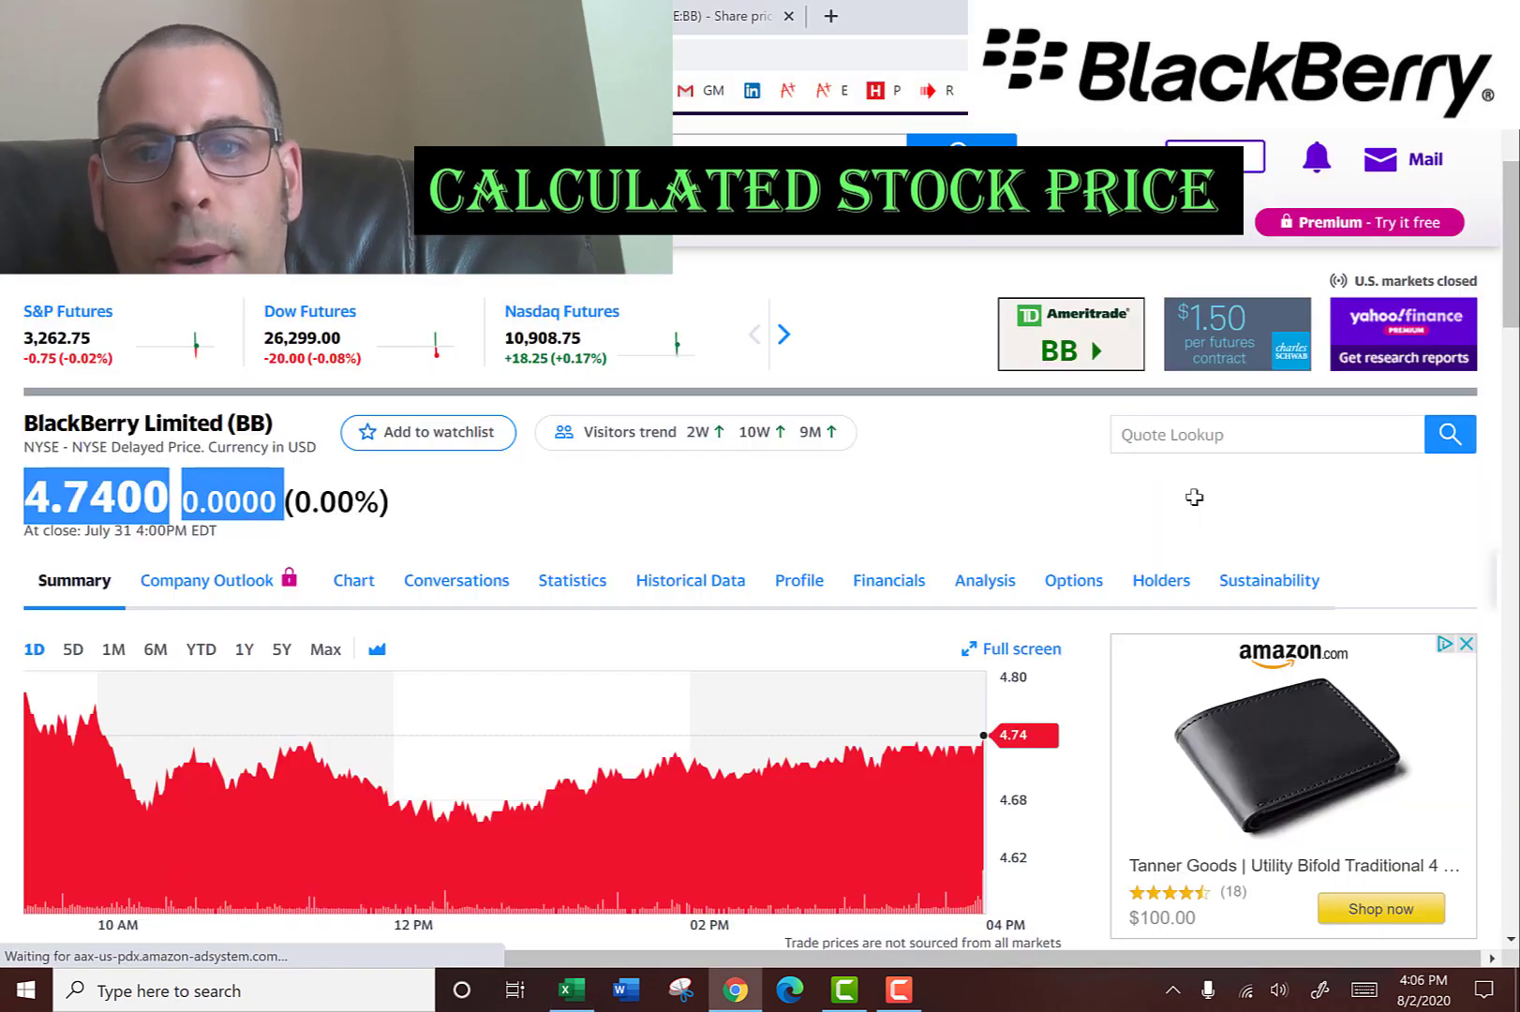
click(890, 580)
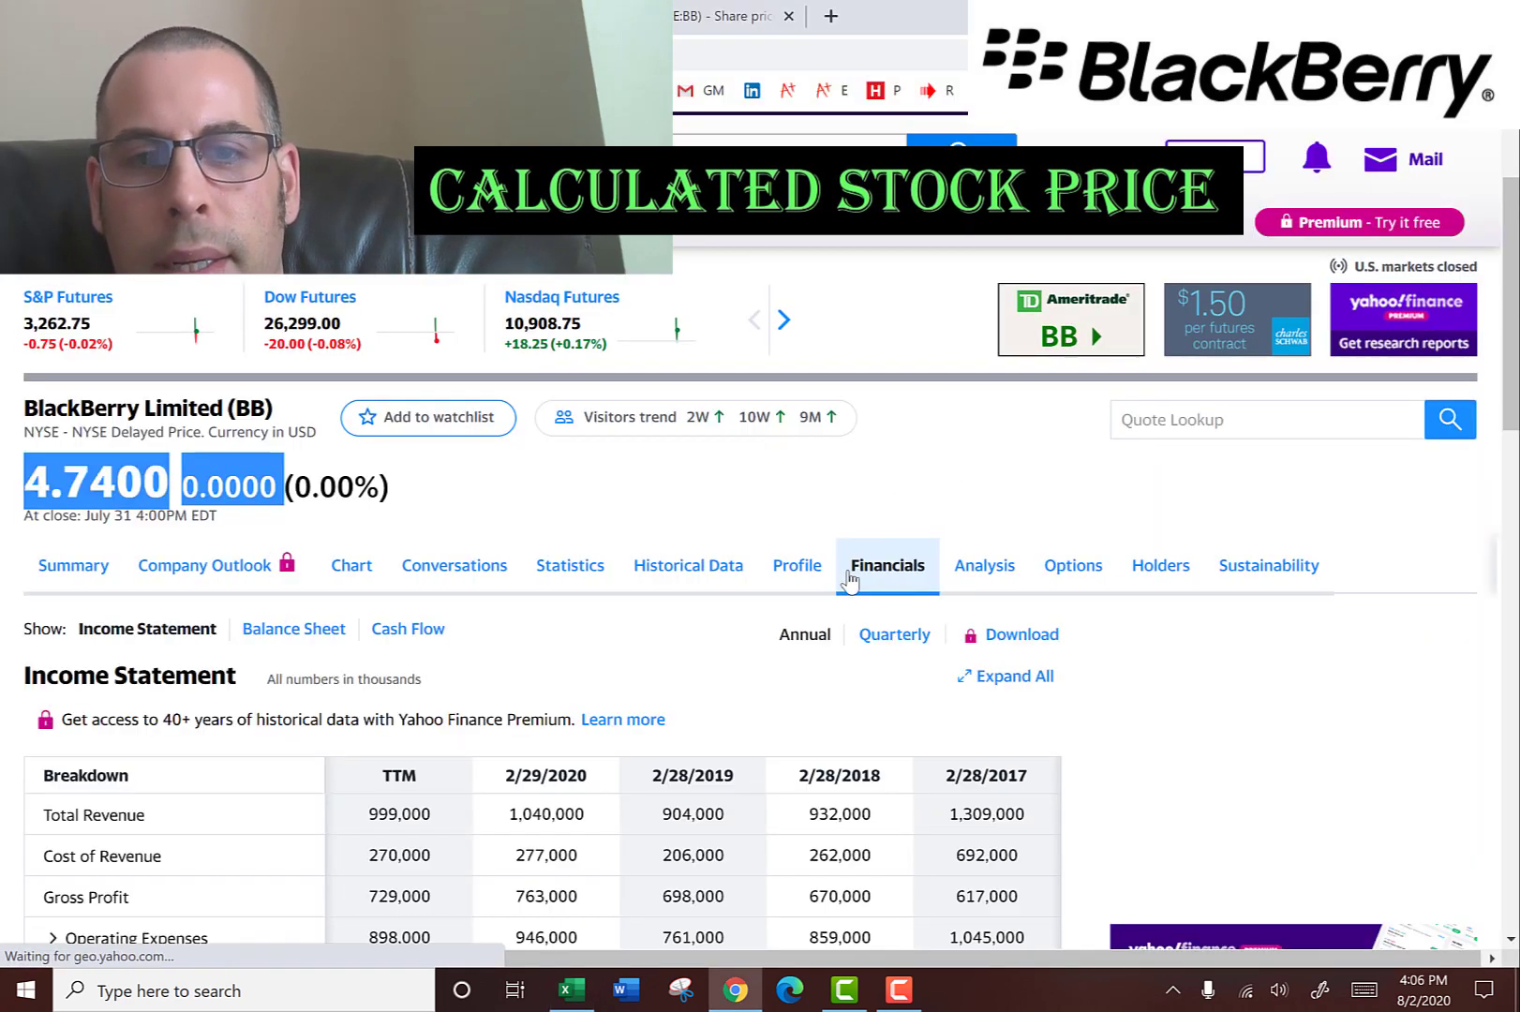
scroll(664, 472, down, 3)
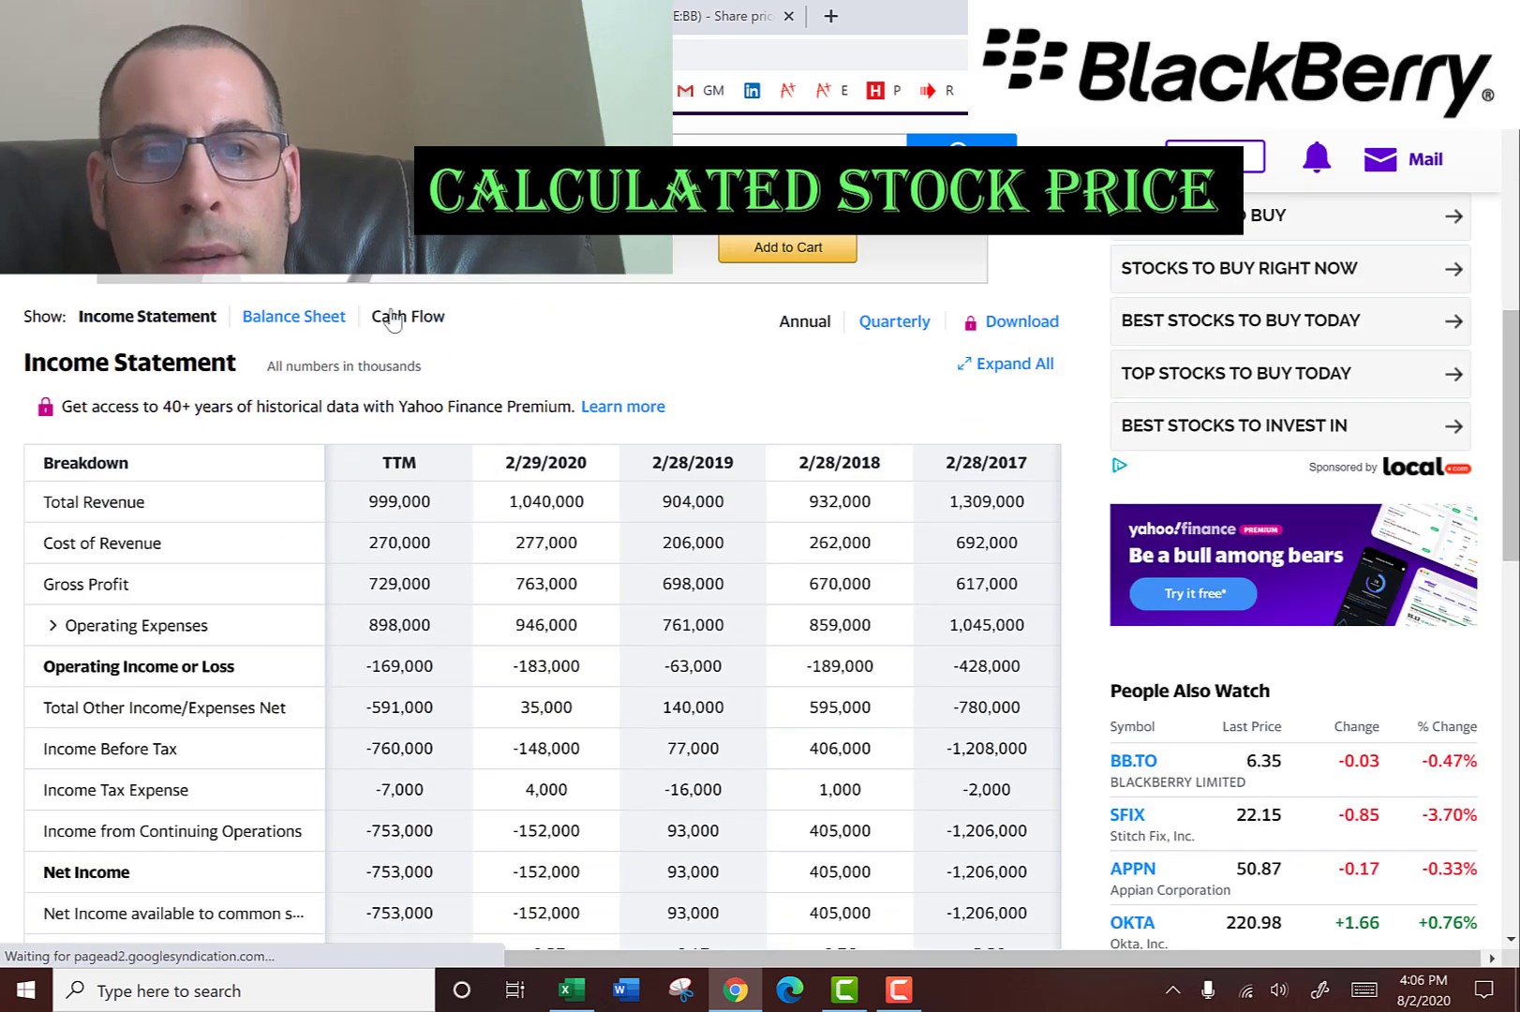
click(403, 317)
scroll(442, 452, down, 2)
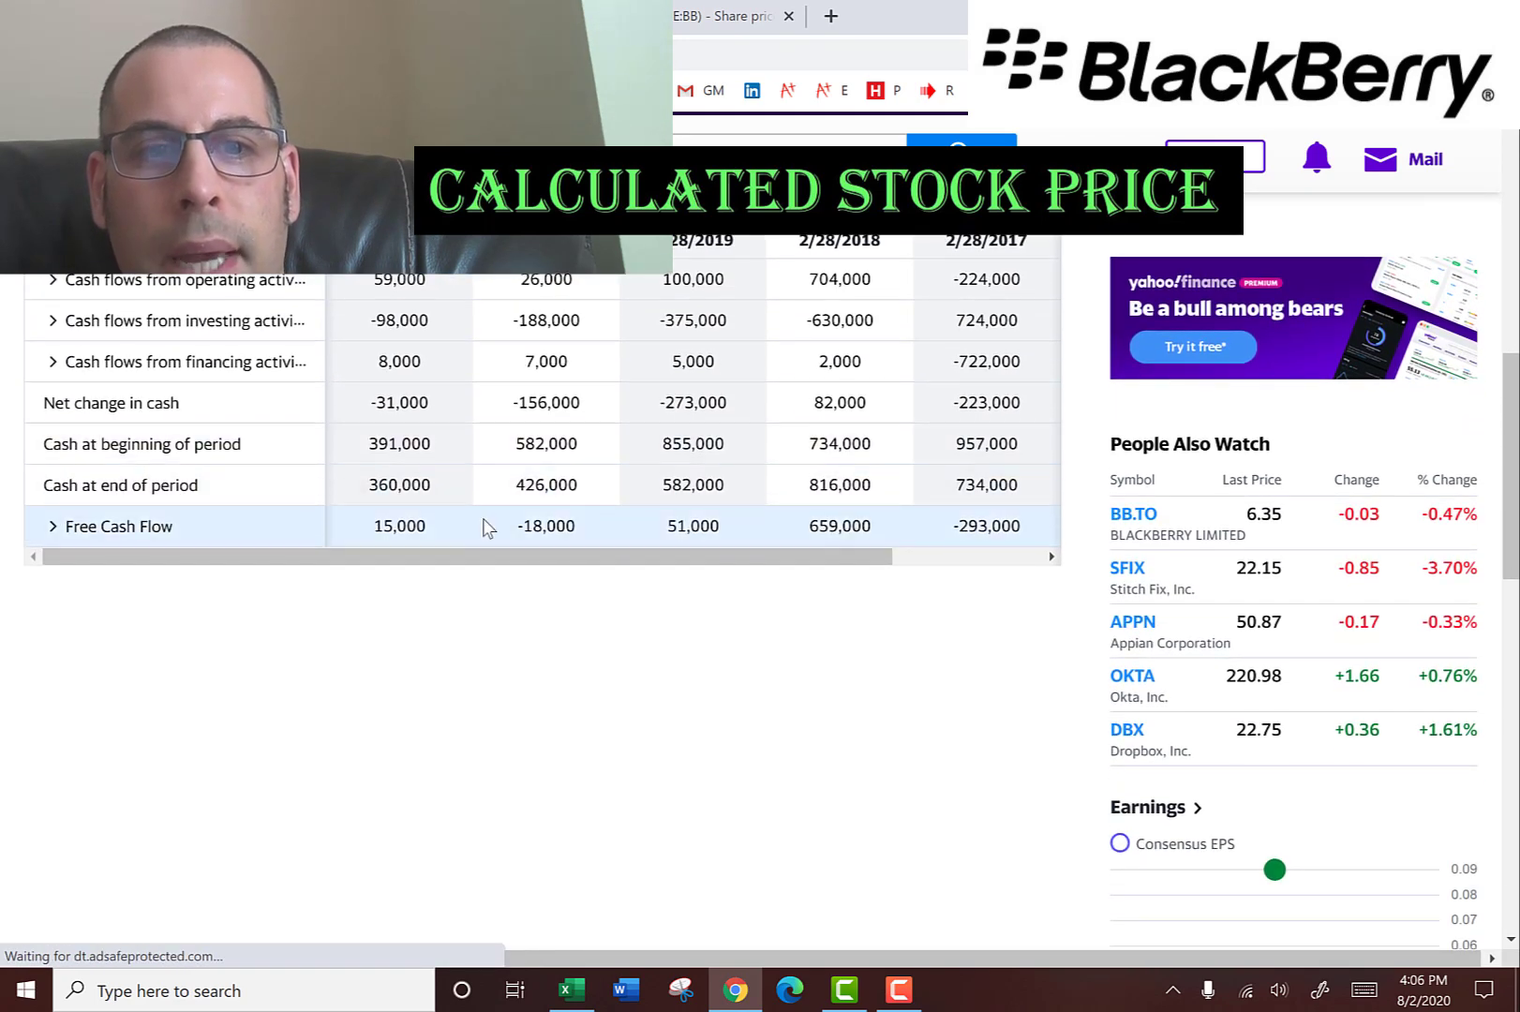
drag(502, 534, 973, 520)
key(alt+Tab)
key(shift+F10)
key(s)
key(Return)
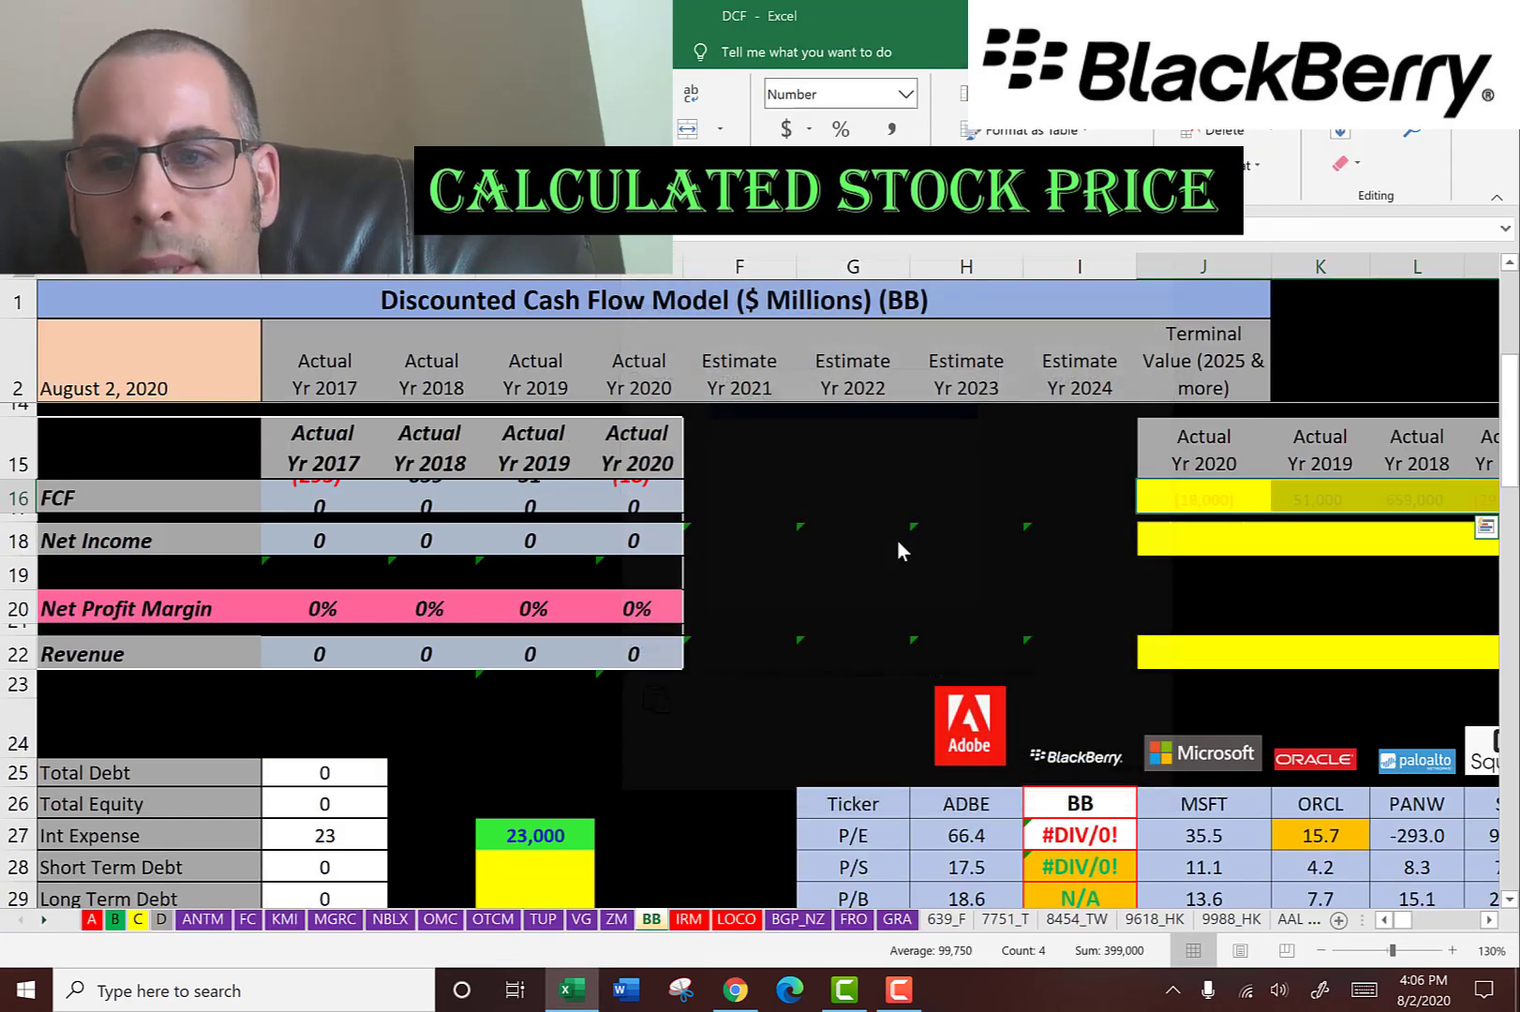
Step: Check the pasted FCF values (293), 659, 51, (18), then move to J18 for net income
key(Left)
key(Left)
key(Left)
key(Left)
key(Left)
key(Left)
key(Left)
key(Left)
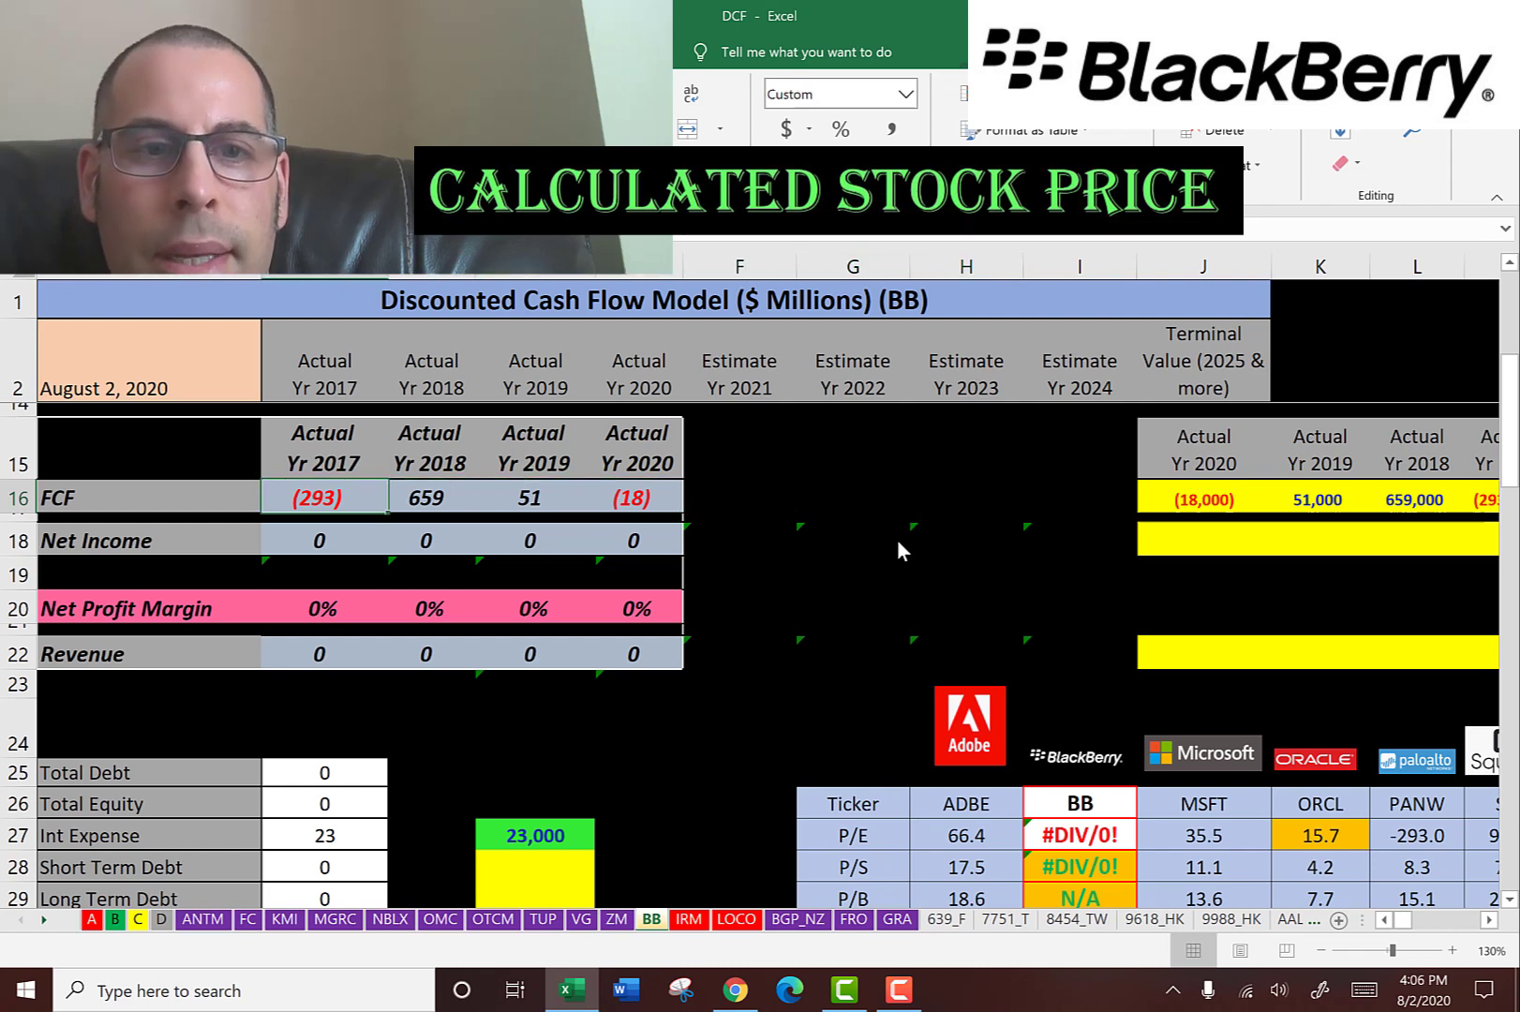
key(Right)
key(Right)
key(Right)
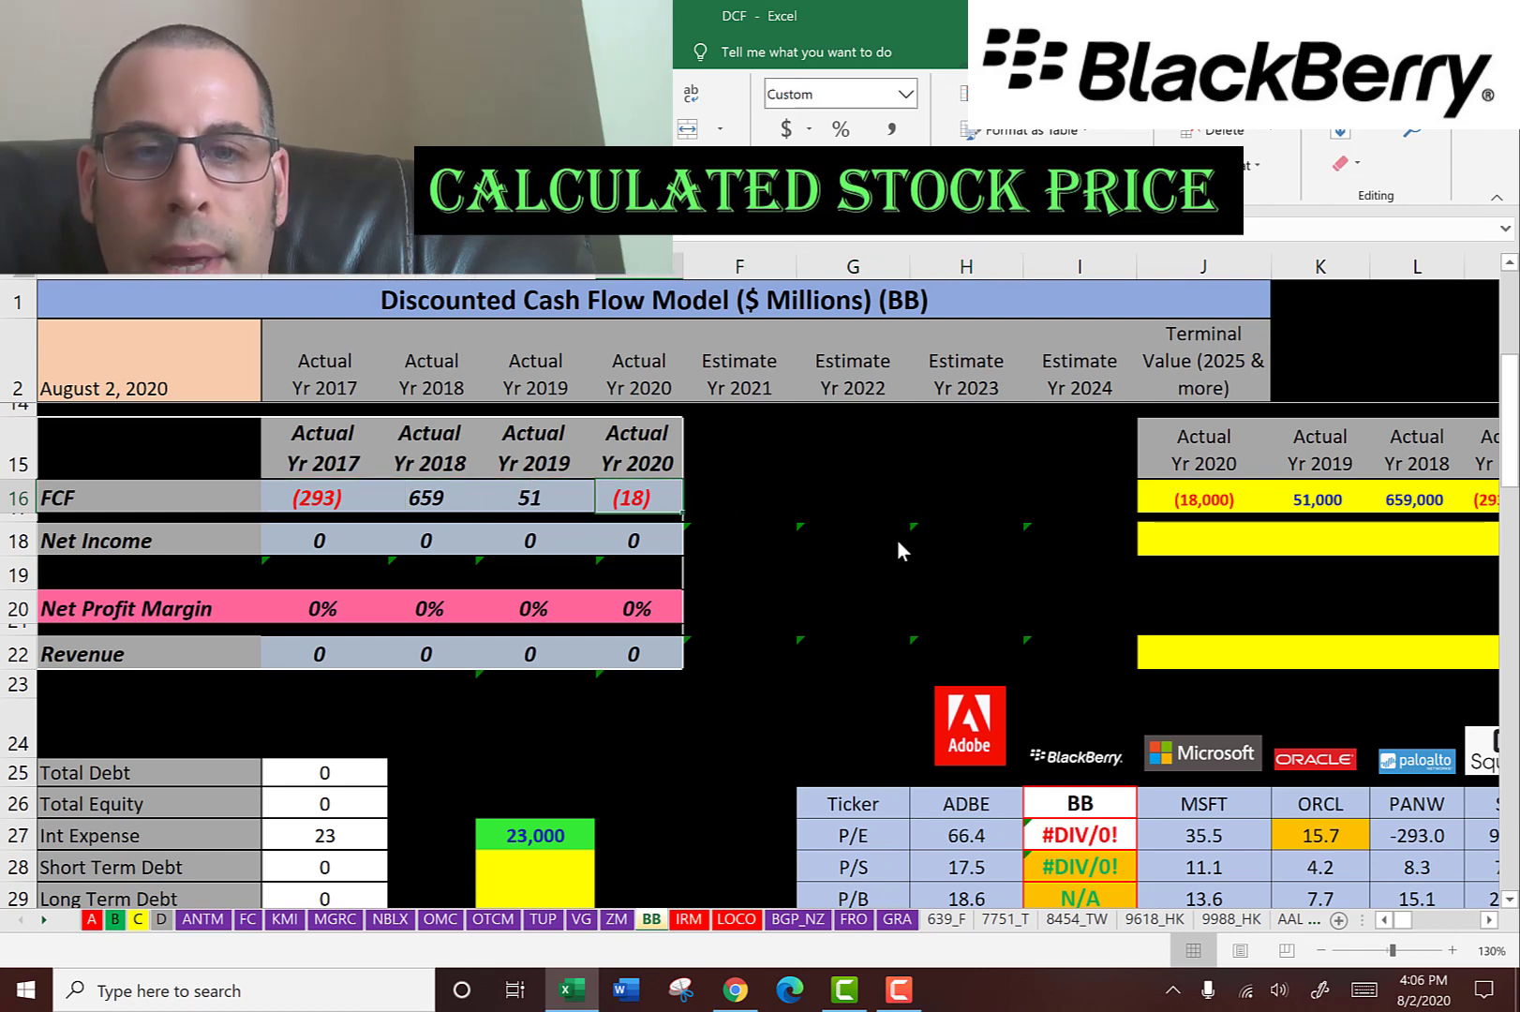
key(Down)
key(Right)
key(Right)
key(Right)
key(Right)
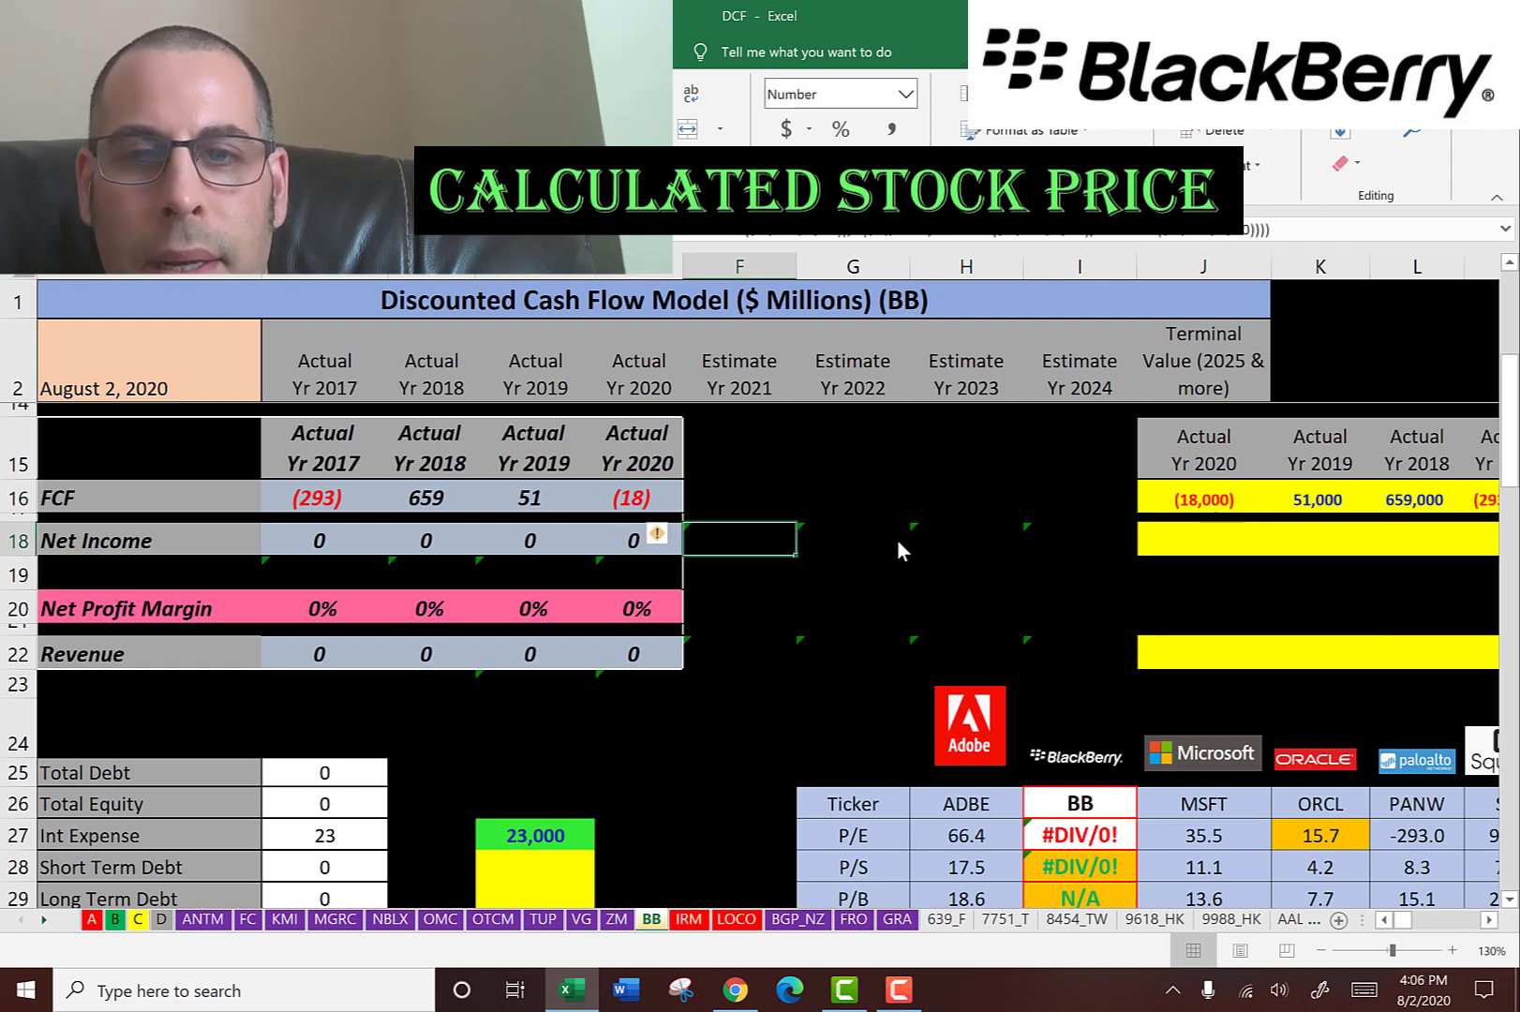
key(Right)
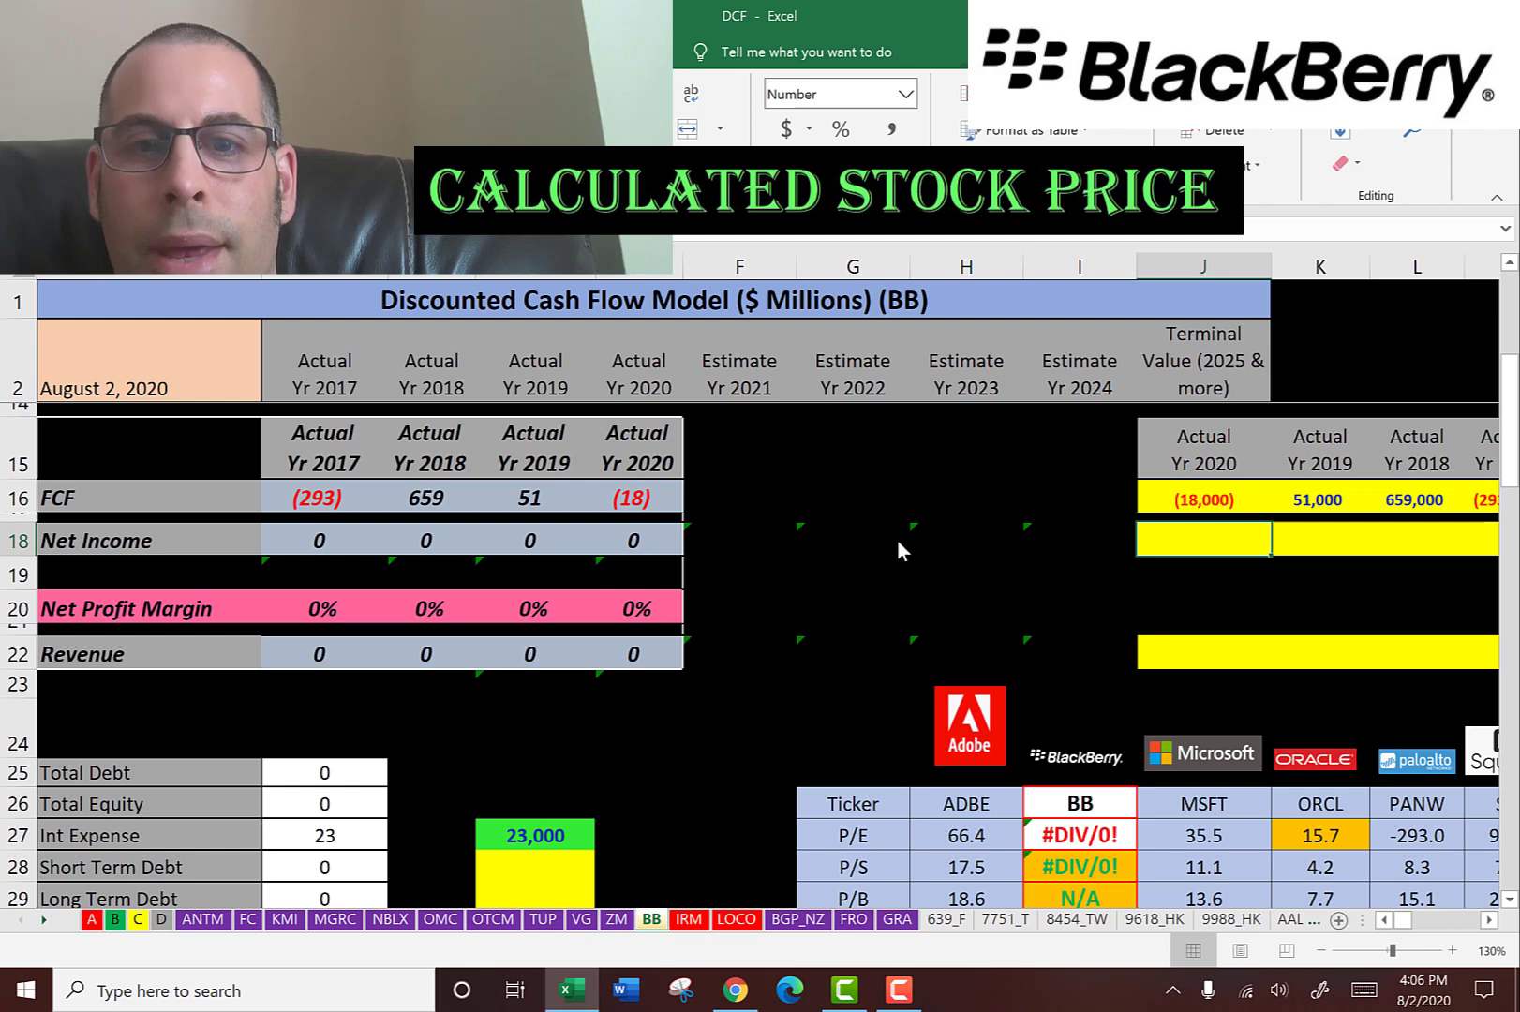
key(alt+Tab)
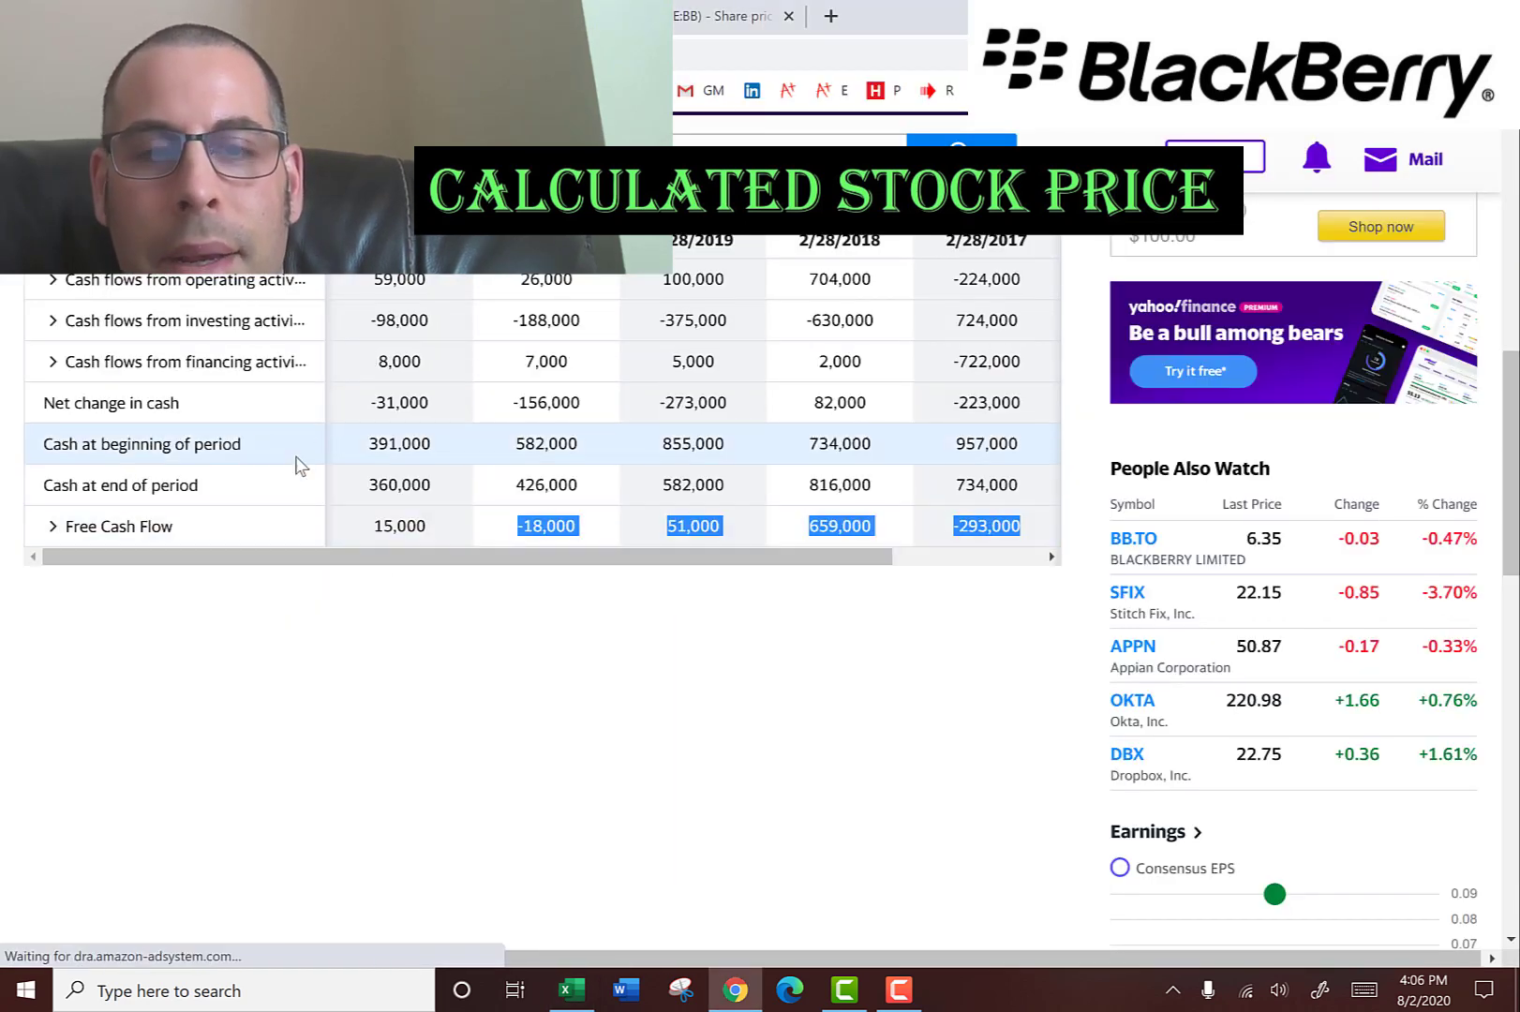
Step: Paste the four Net Income figures from the income statement as text into J18
scroll(246, 412, up, 3)
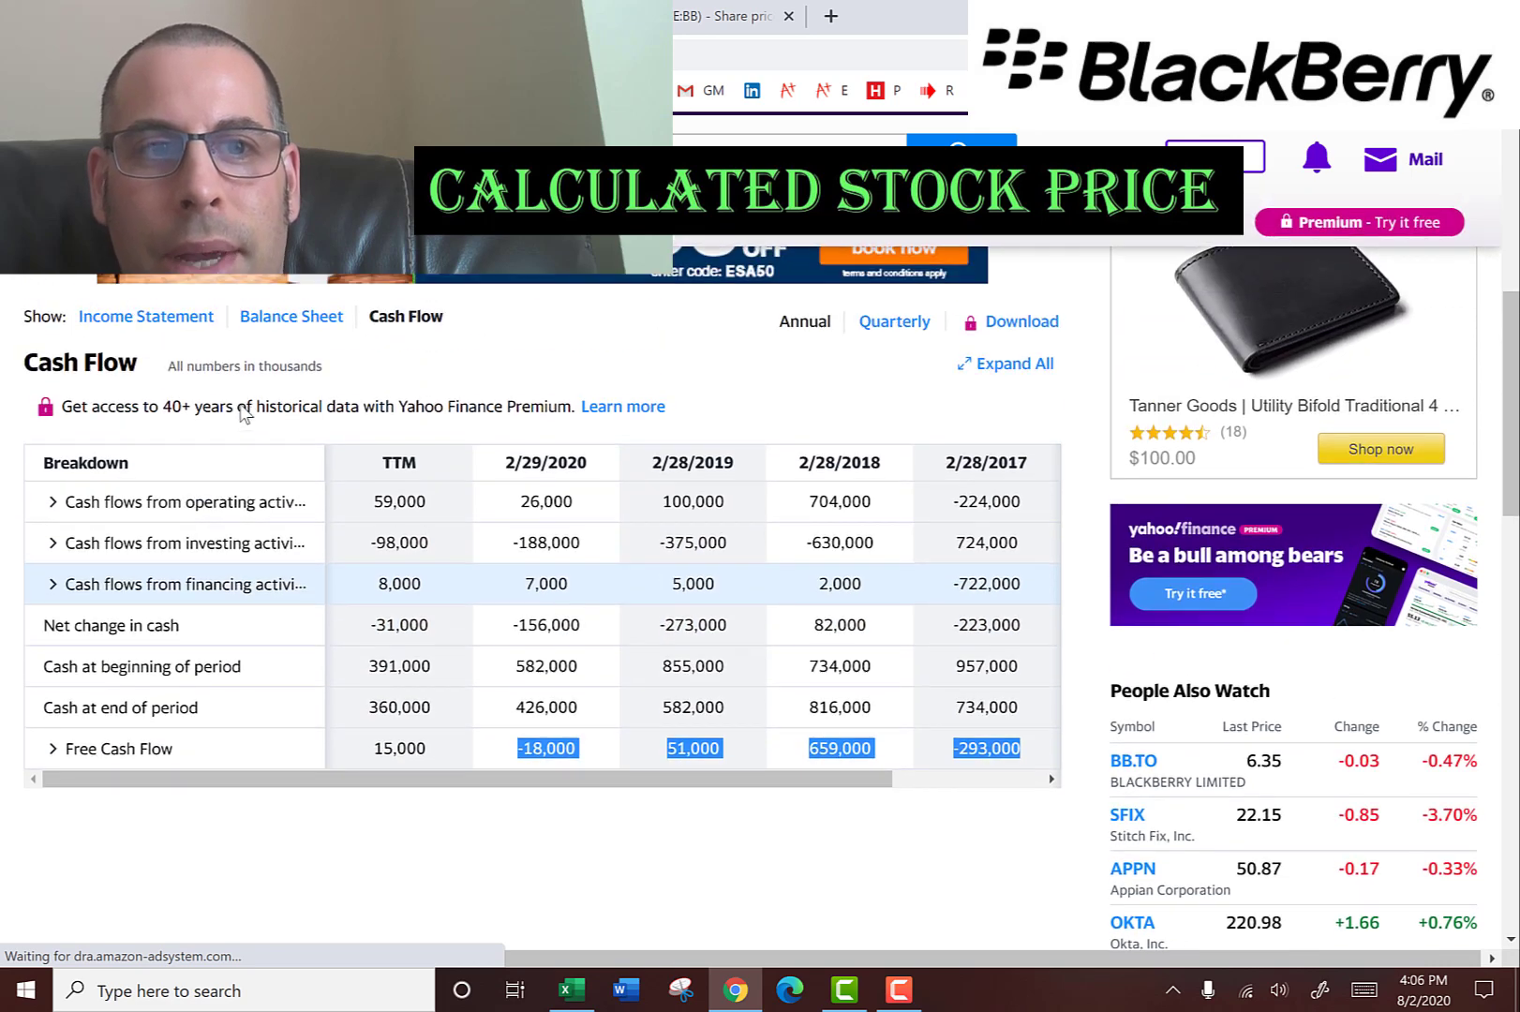
click(150, 317)
scroll(356, 392, down, 3)
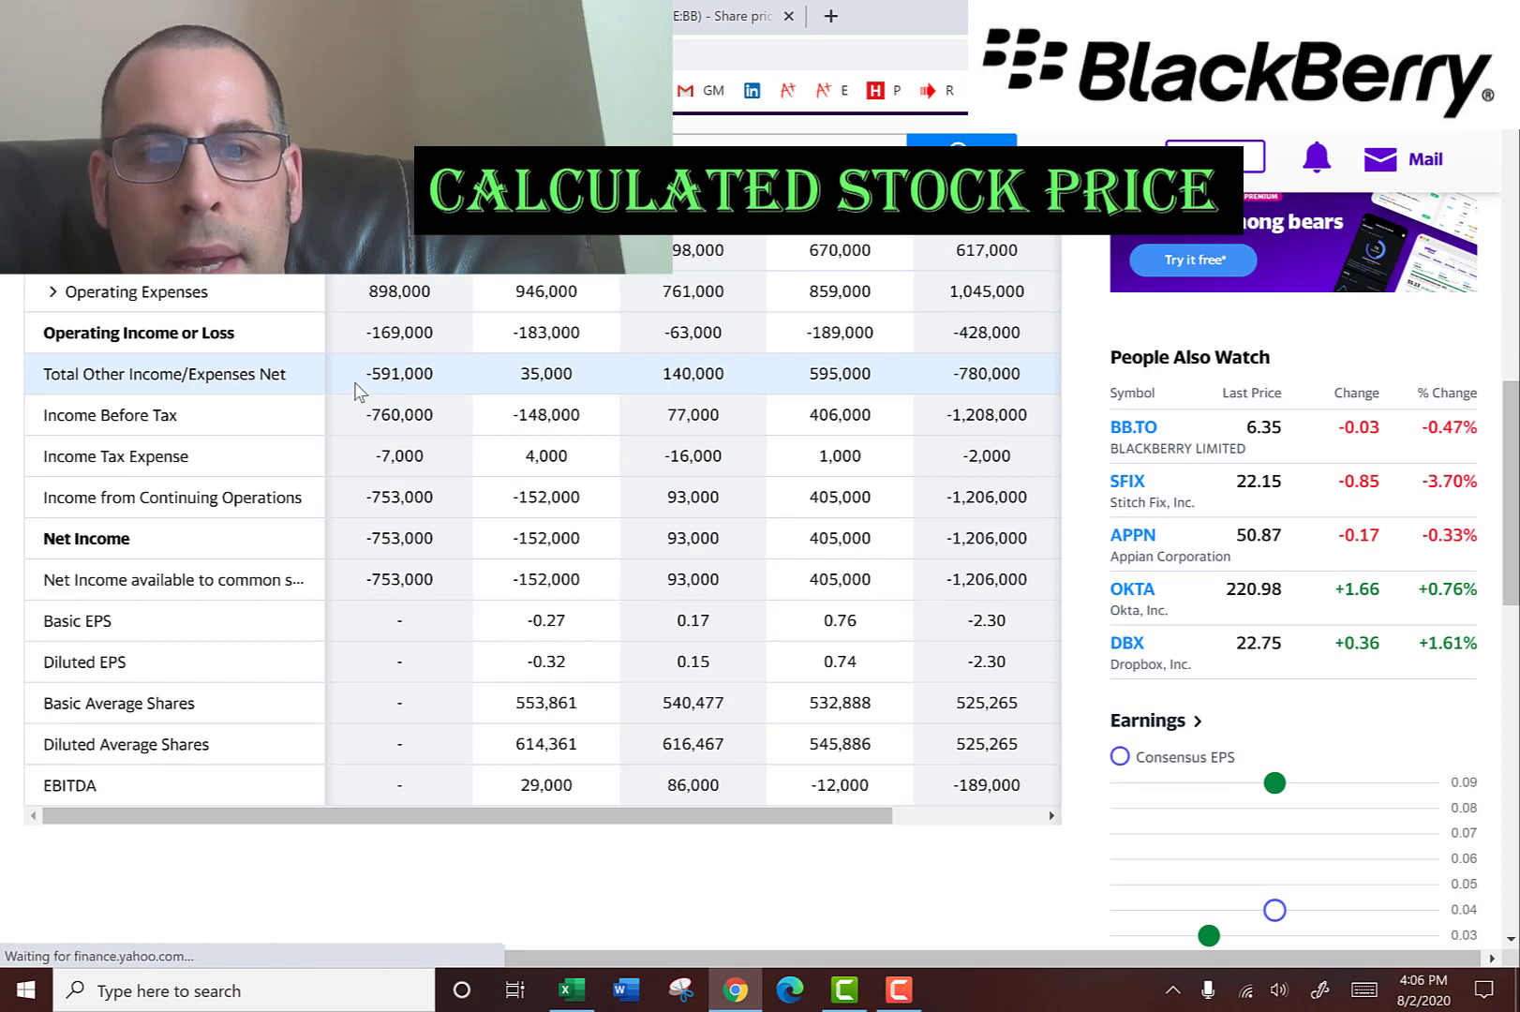
drag(513, 538, 1006, 537)
right_click(1006, 538)
click(1041, 553)
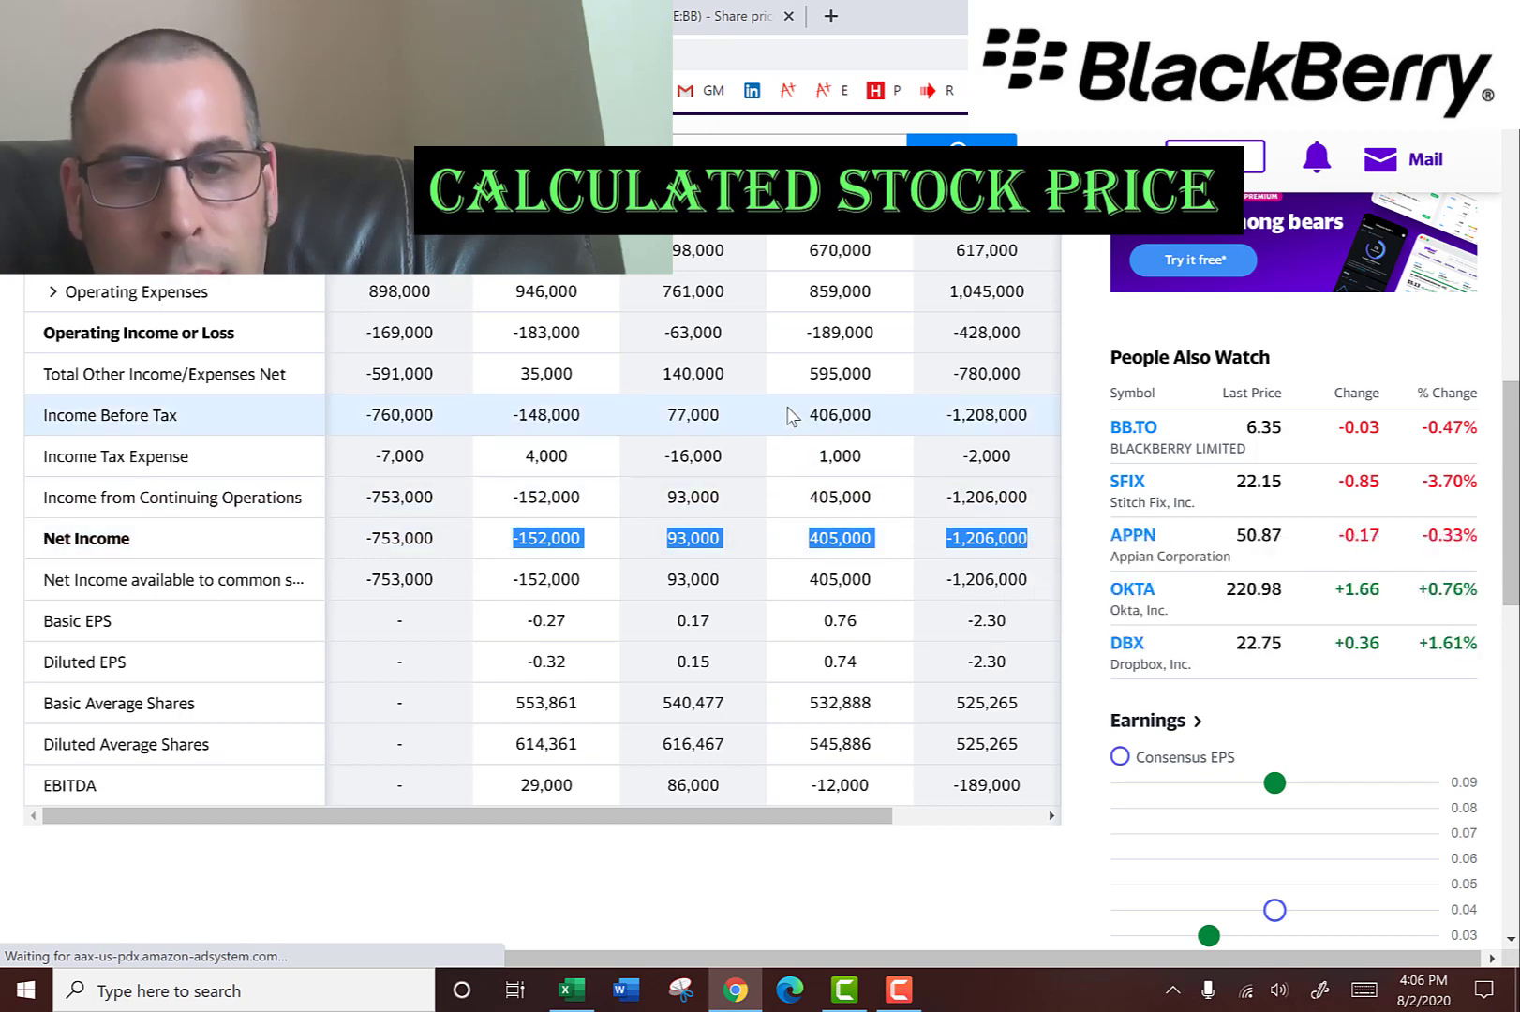
key(alt+Tab)
key(shift+F10)
key(s)
key(Return)
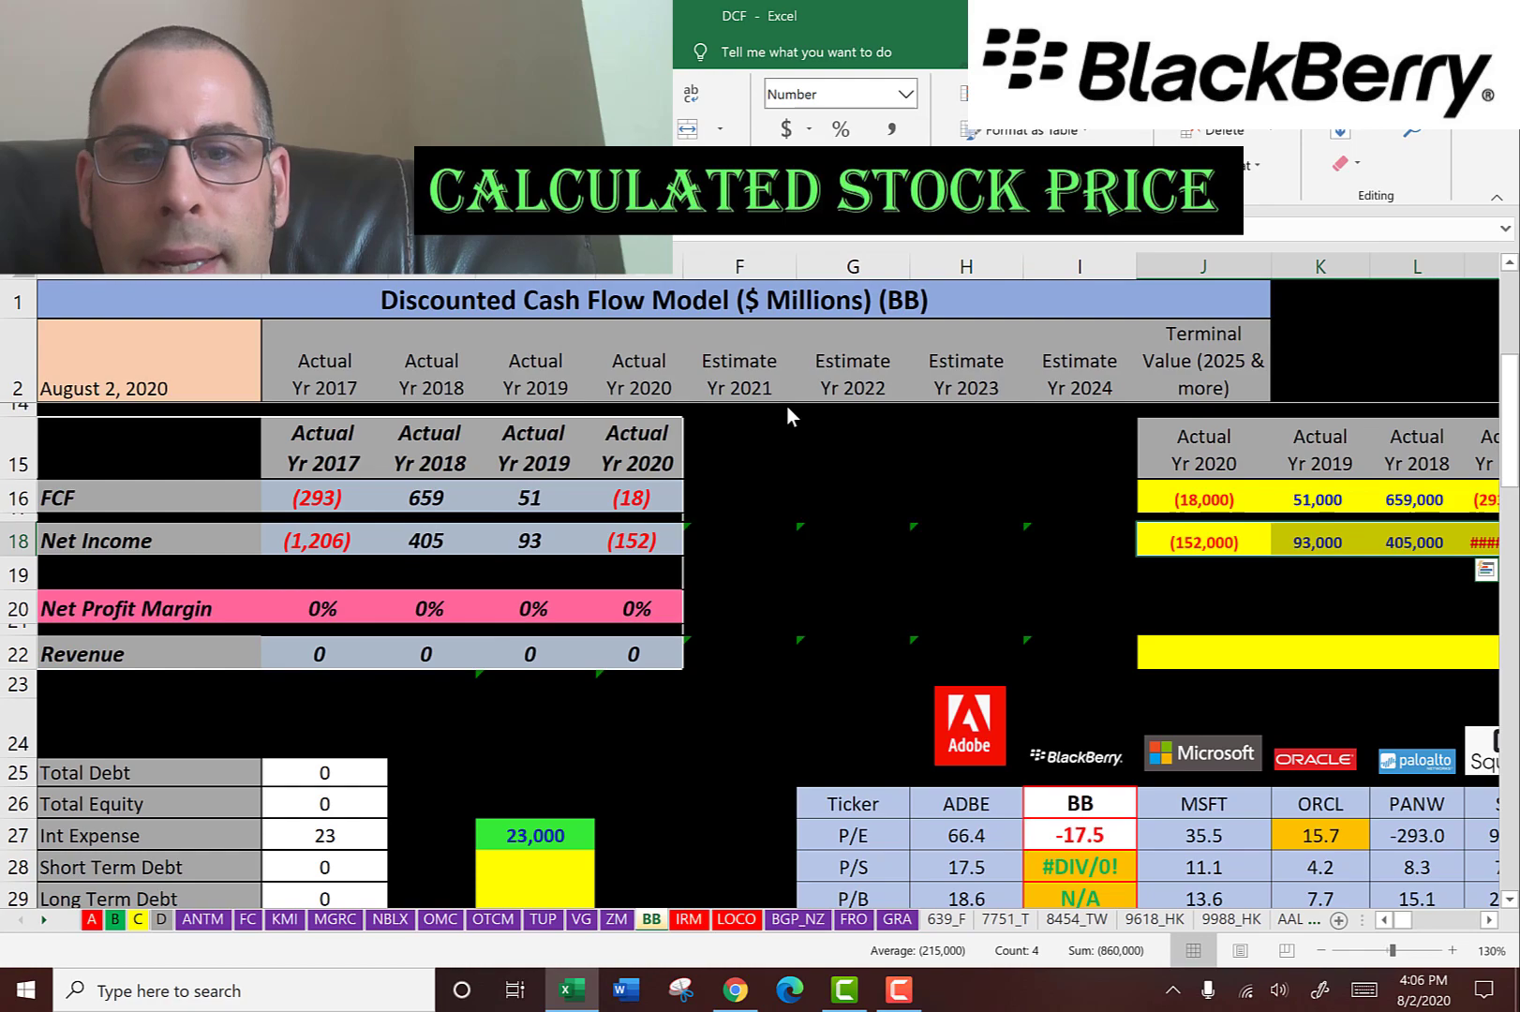
key(Left)
Step: Paste the Total Revenue figures as plain text into J22
key(Down)
key(Down)
key(Down)
key(Right)
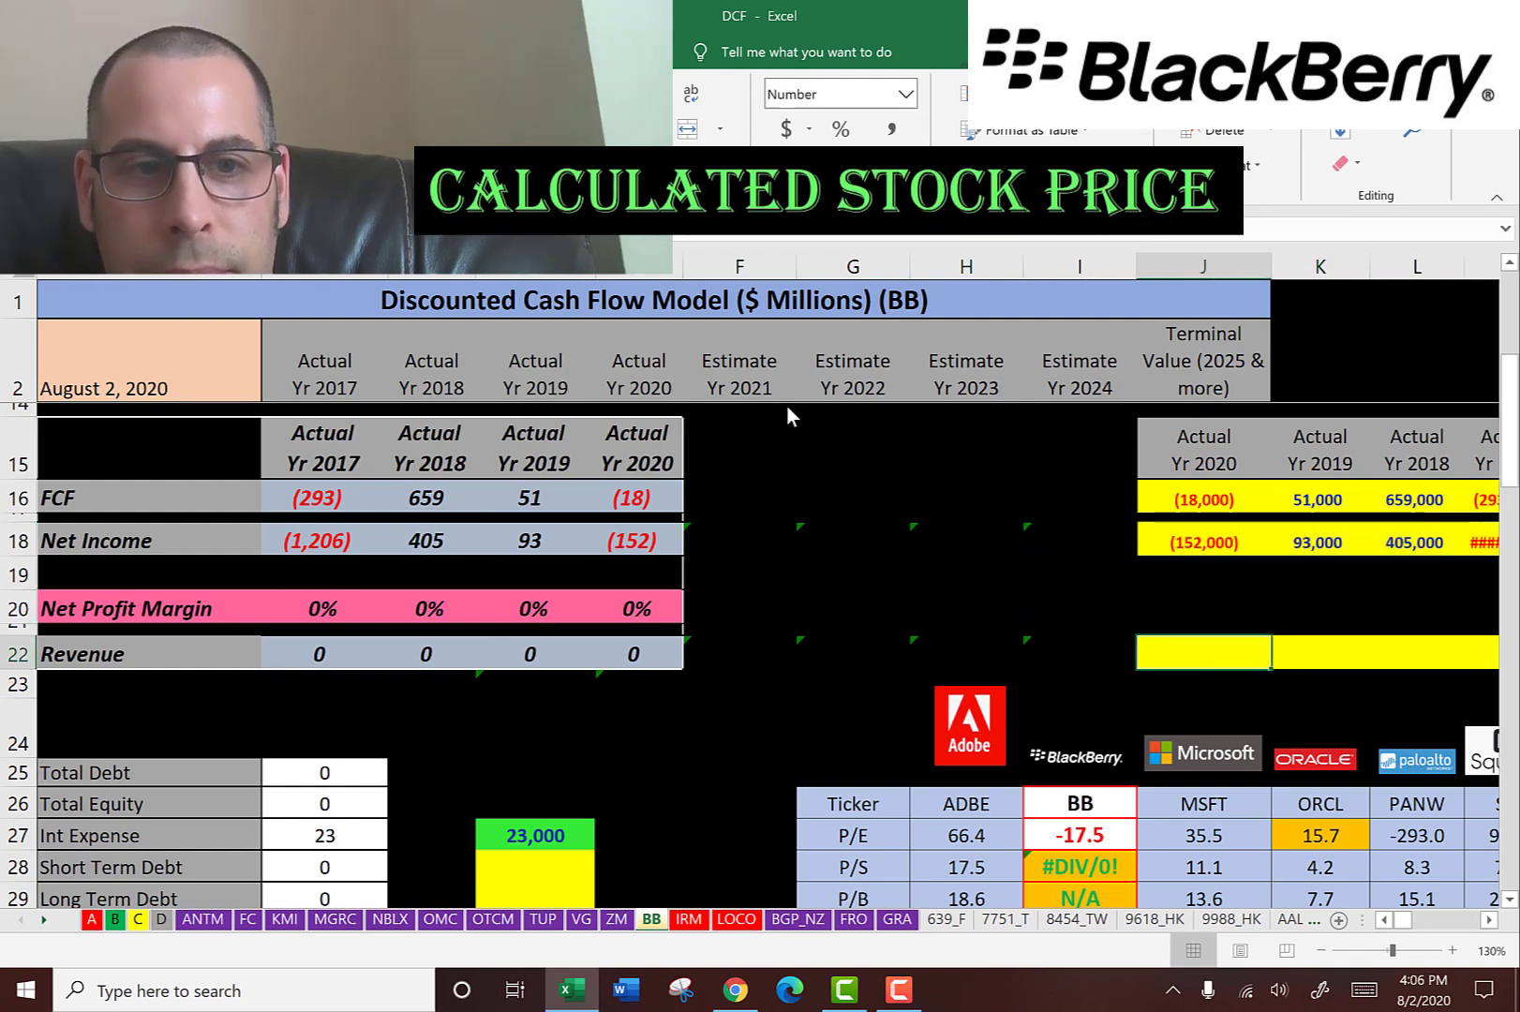
key(super)
key(alt+Tab)
scroll(786, 414, up, 3)
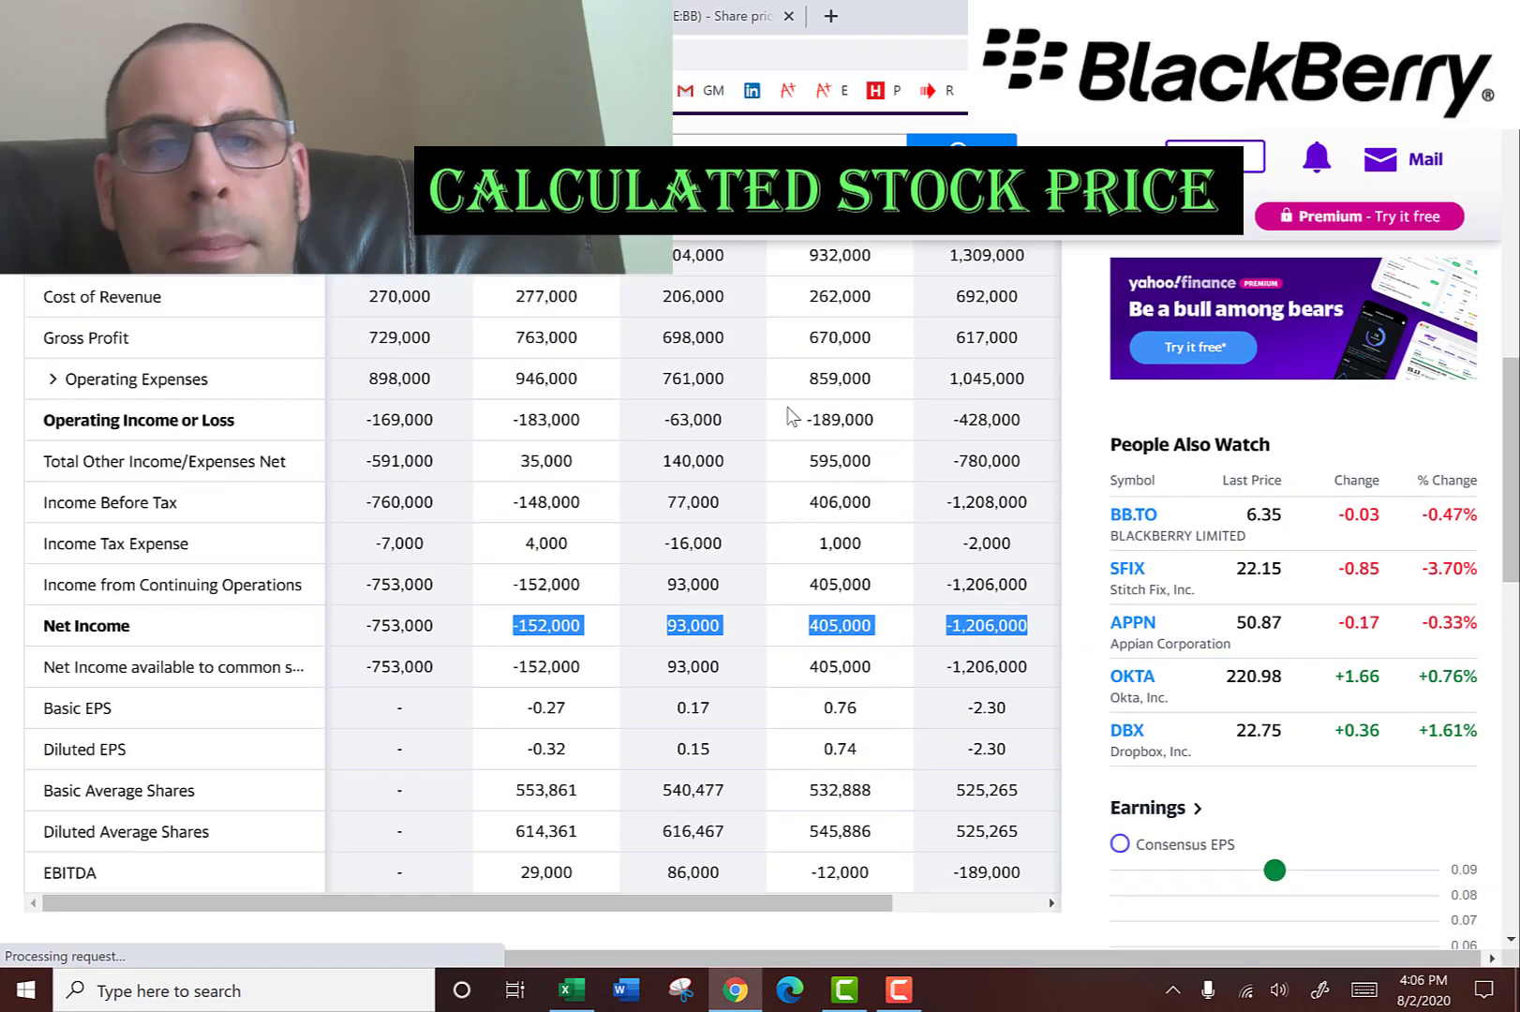
drag(509, 436, 1023, 444)
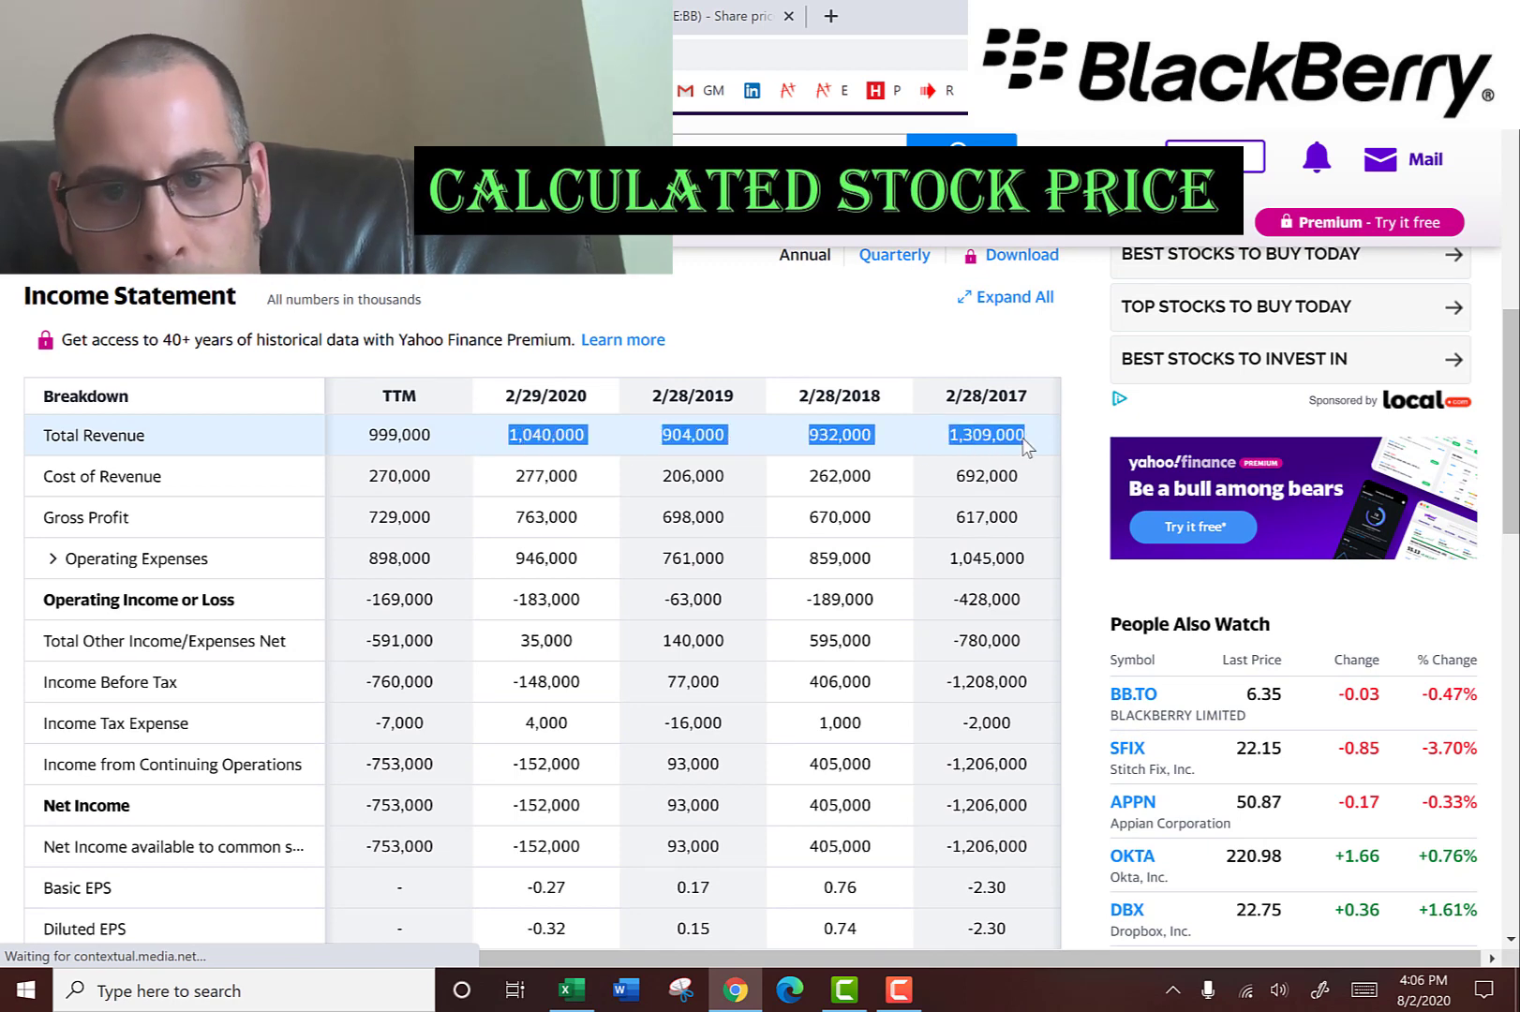
key(ctrl+c)
key(alt+Tab)
right_click(1258, 661)
click(1312, 296)
click(712, 339)
click(1110, 709)
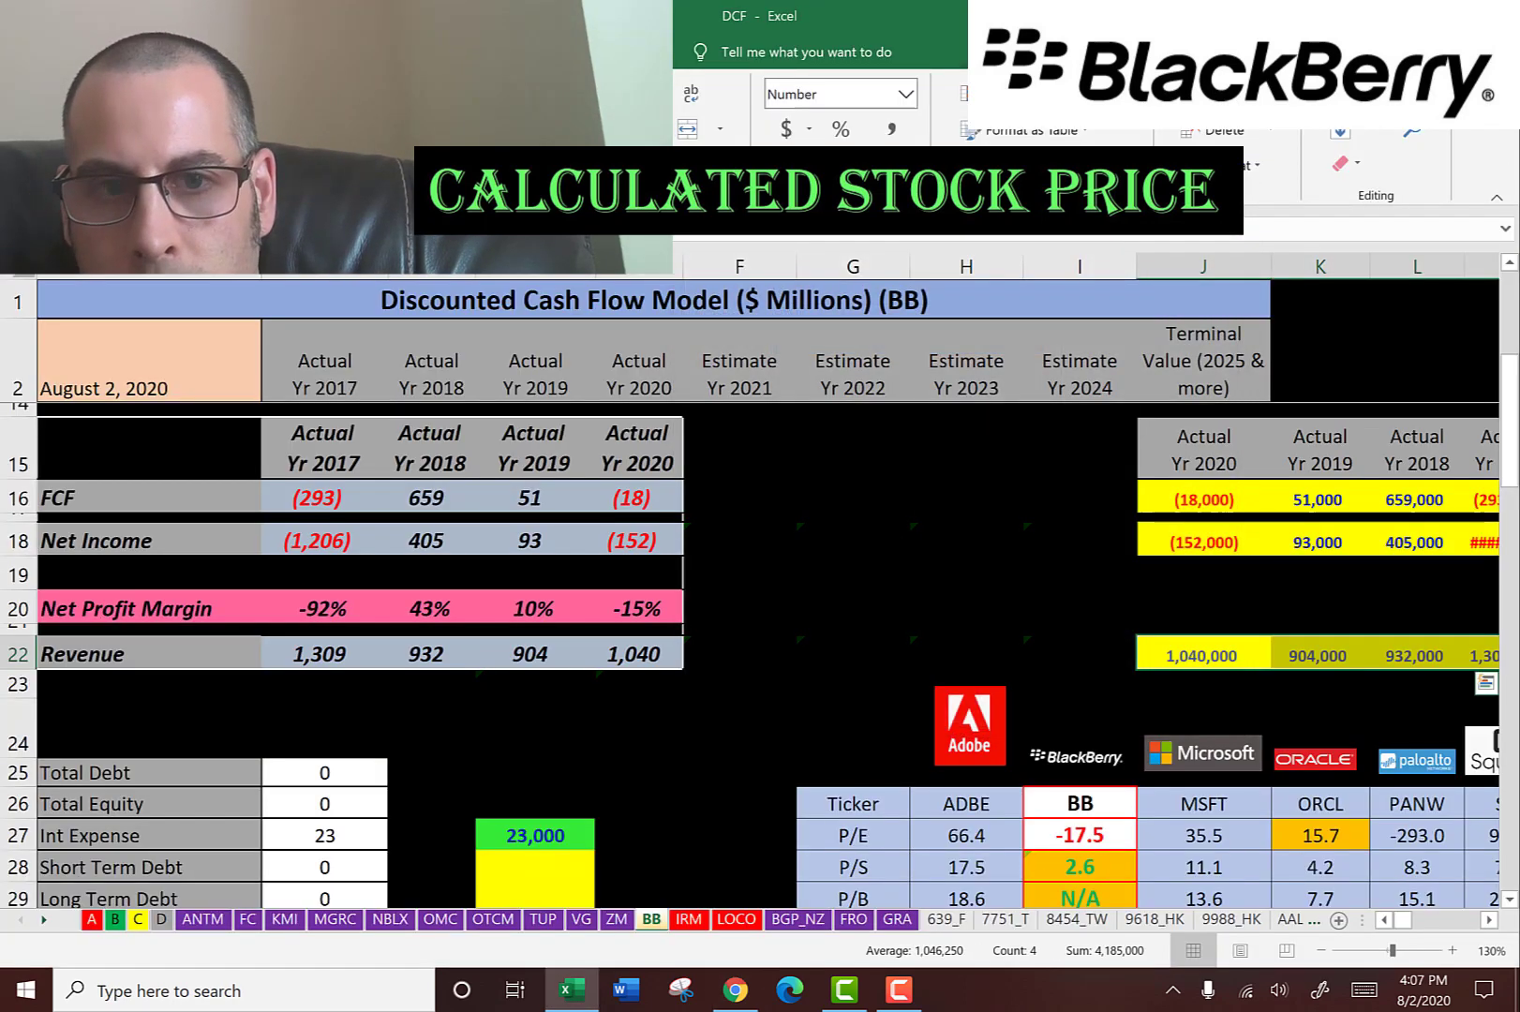
key(Left)
key(Left)
key(Left)
key(Left)
key(Left)
key(Left)
key(Left)
key(Left)
key(Left)
Step: Check revenue of 1,309, 932, 904 and 1,040, then move up to the debt inputs
click(324, 654)
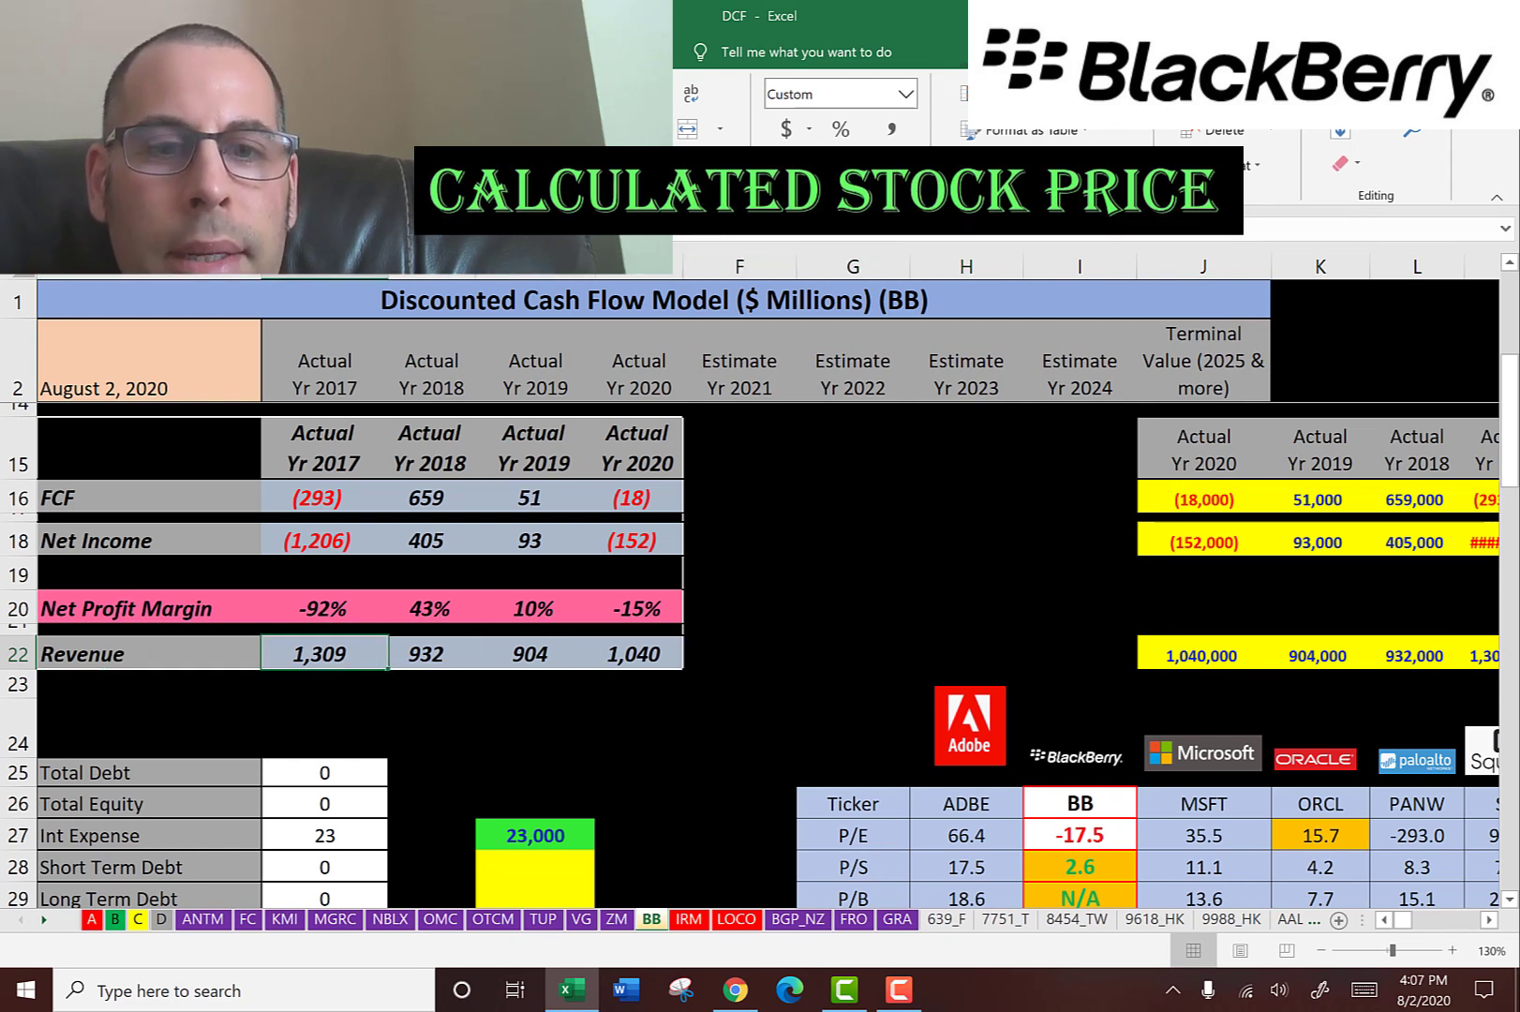
key(Right)
key(Right)
key(Right)
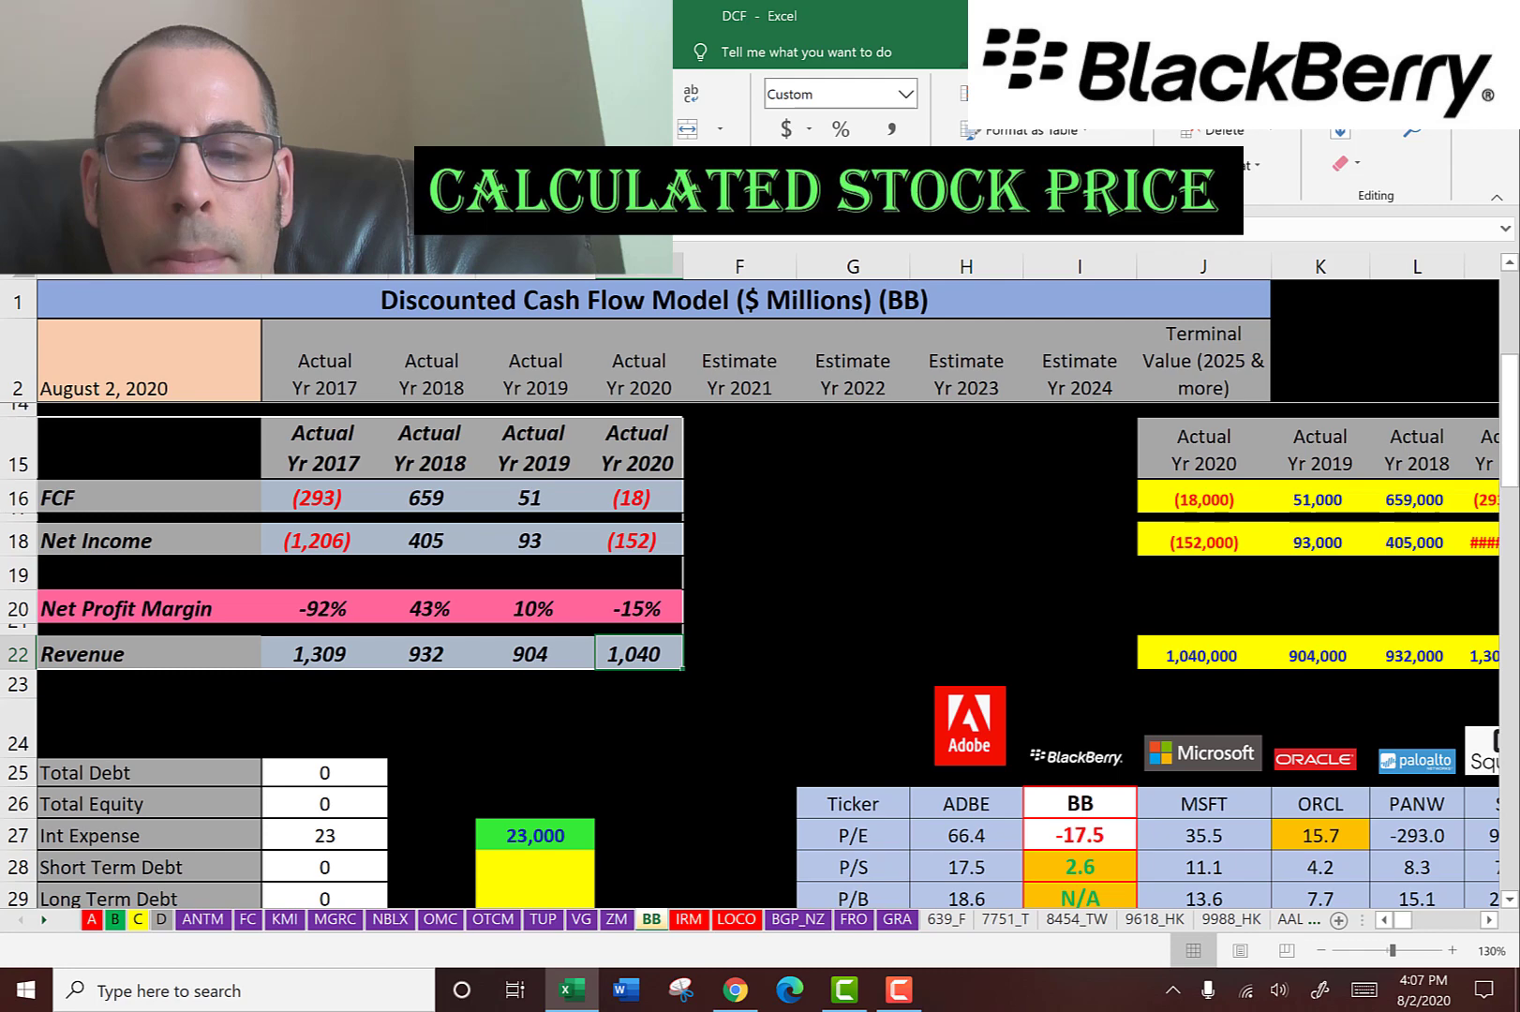
key(Left)
key(Down)
key(Down)
key(Down)
key(Down)
key(Down)
key(Down)
key(Down)
key(Down)
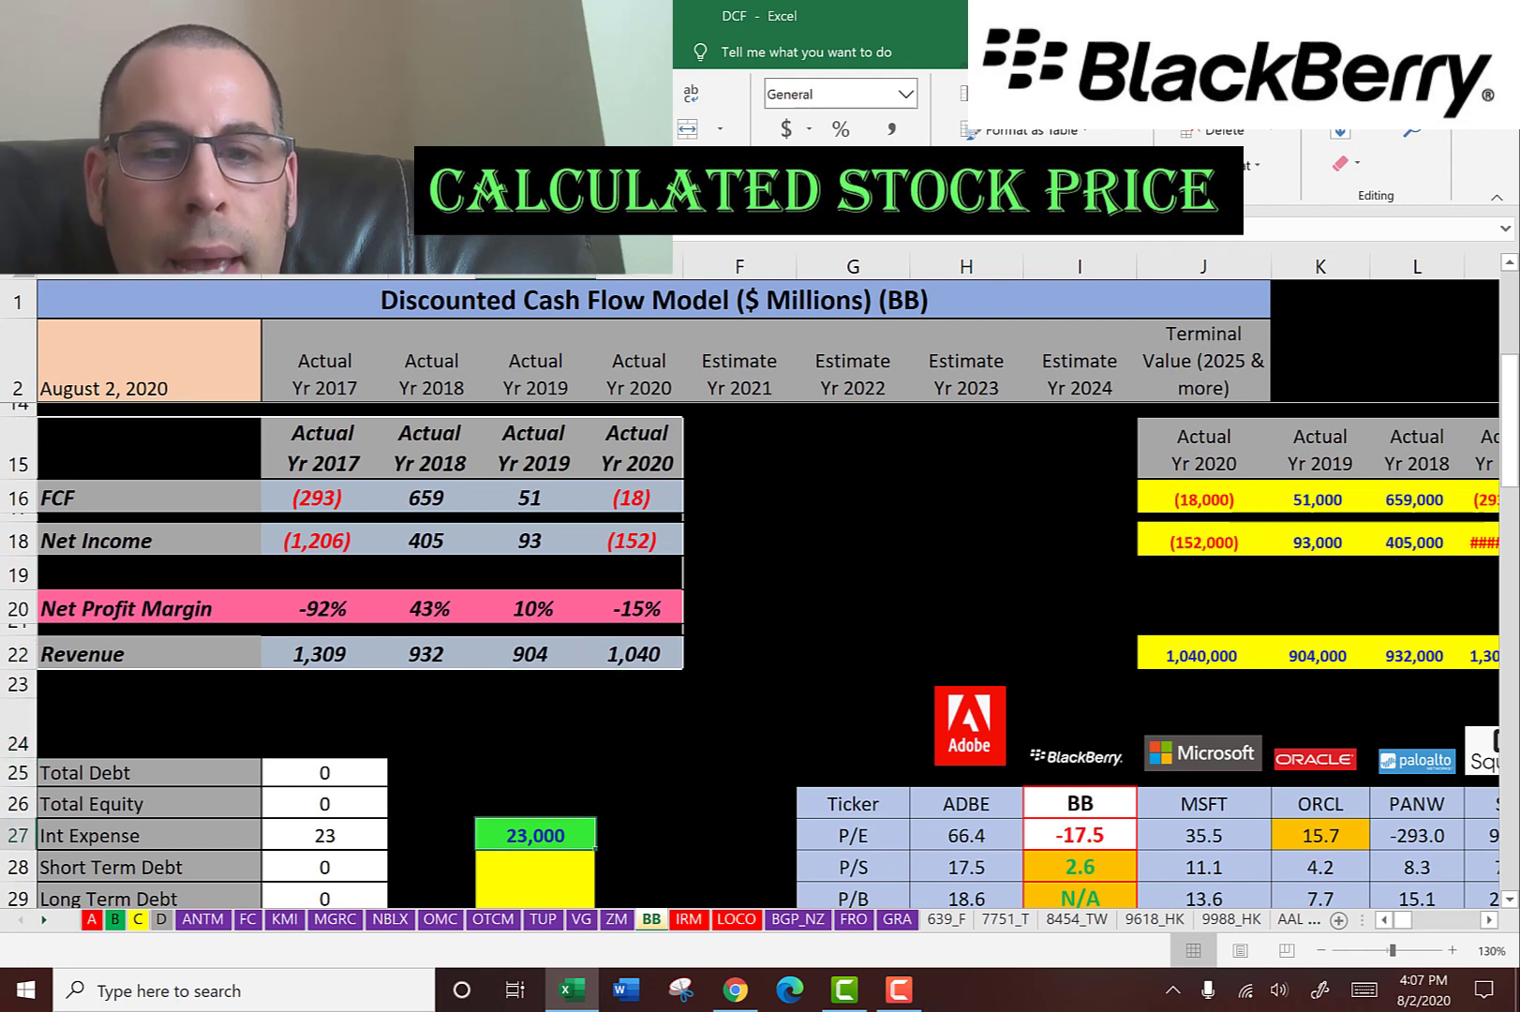
key(Down)
key(Down)
key(Down)
key(Down)
key(Down)
key(Down)
key(Up)
key(Up)
key(Up)
key(Up)
key(Up)
key(Up)
key(Up)
key(Up)
key(Up)
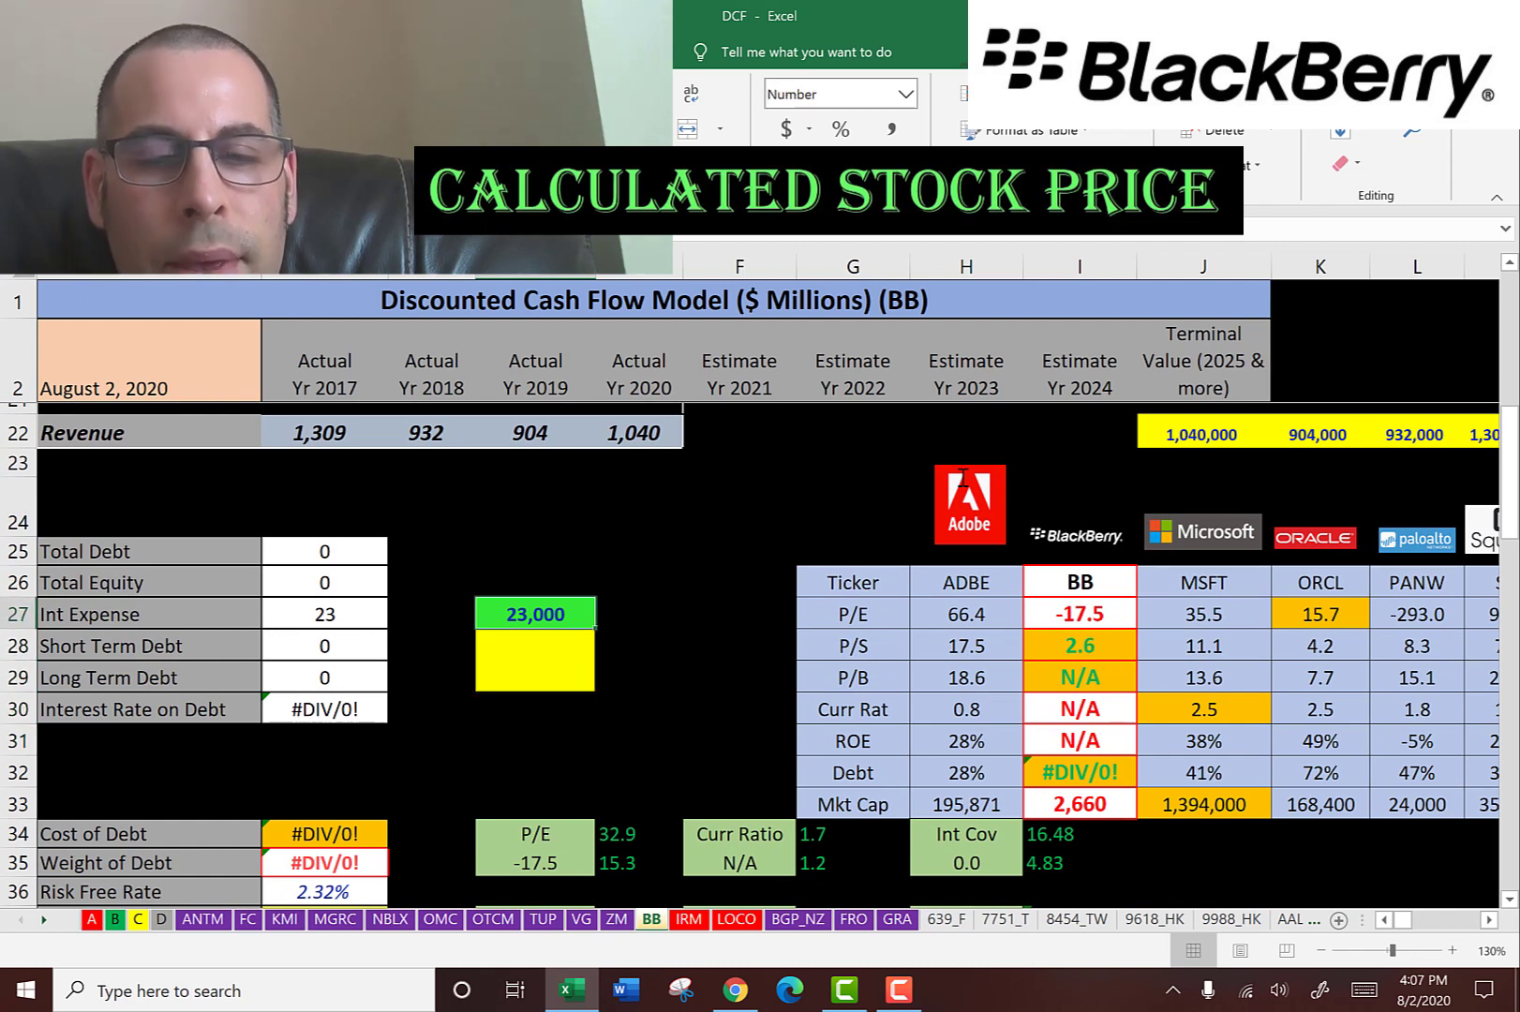
Step: Find the 2020 Current Debt figure of 606,000 on the Yahoo balance sheet
key(alt+Tab)
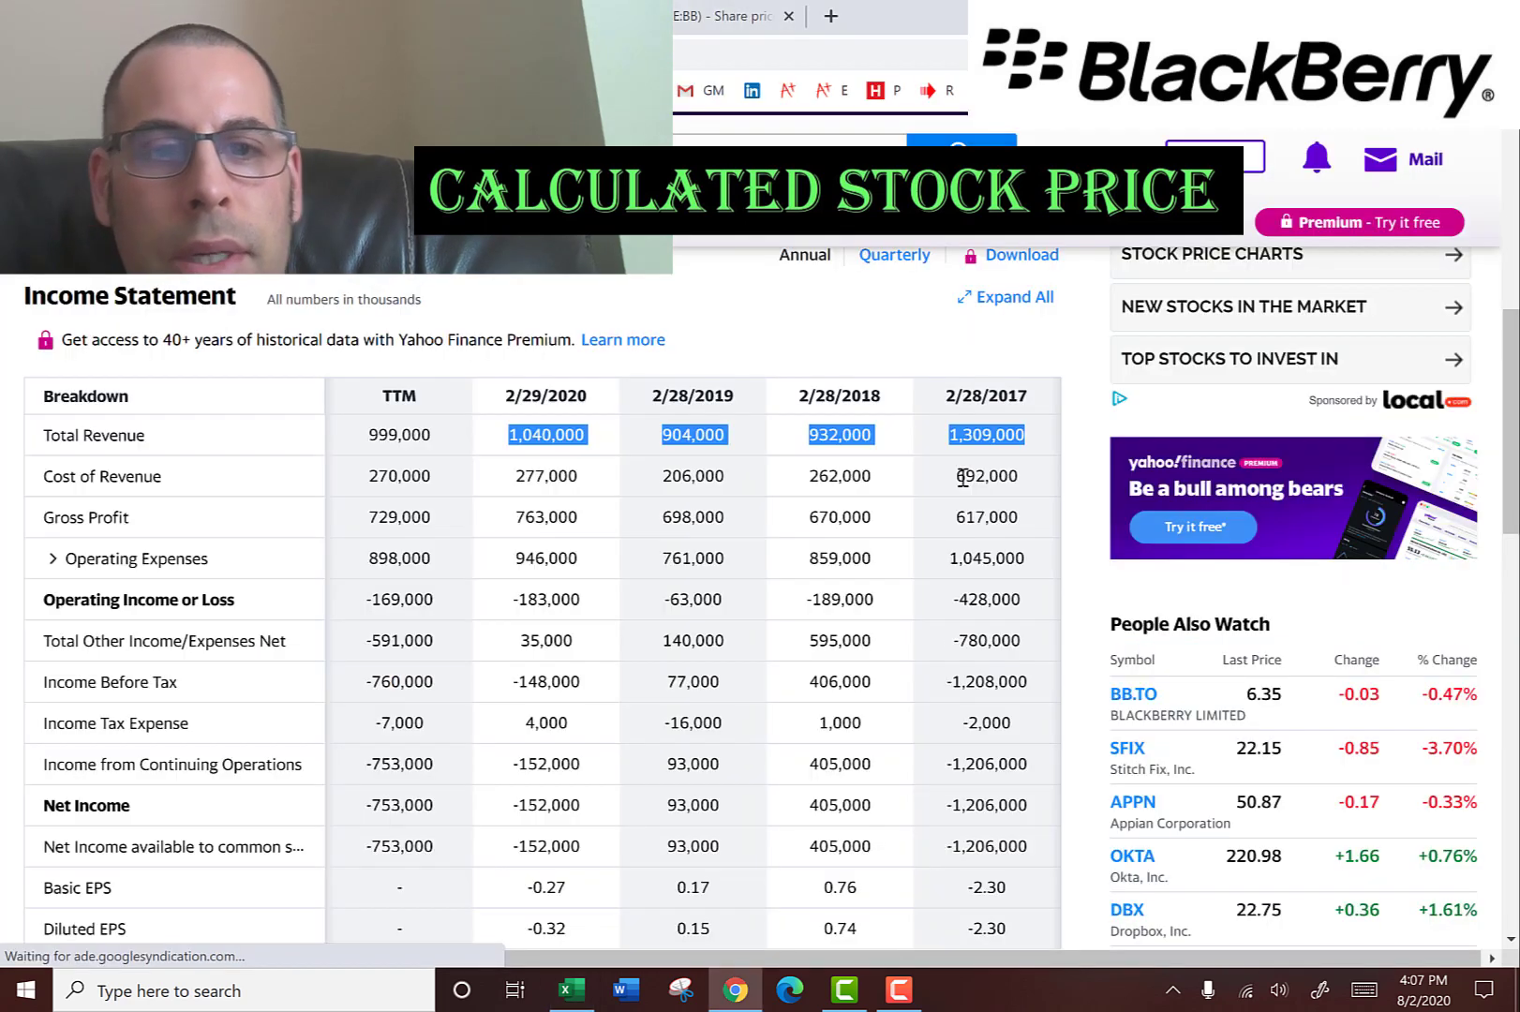
double_click(540, 640)
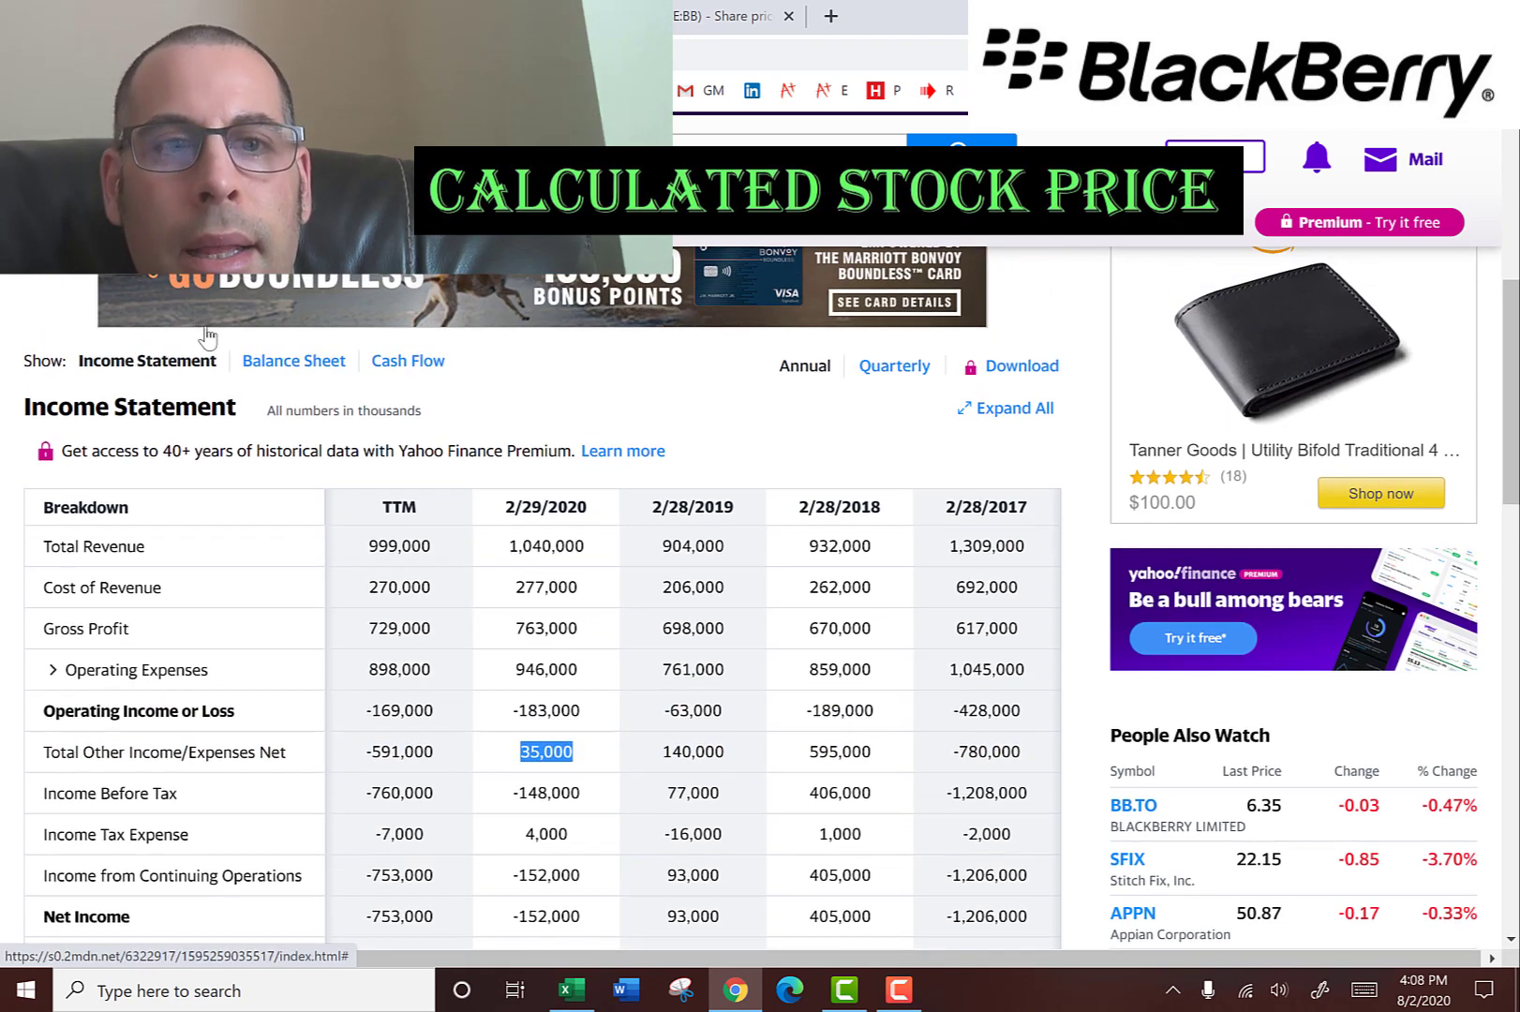
click(303, 364)
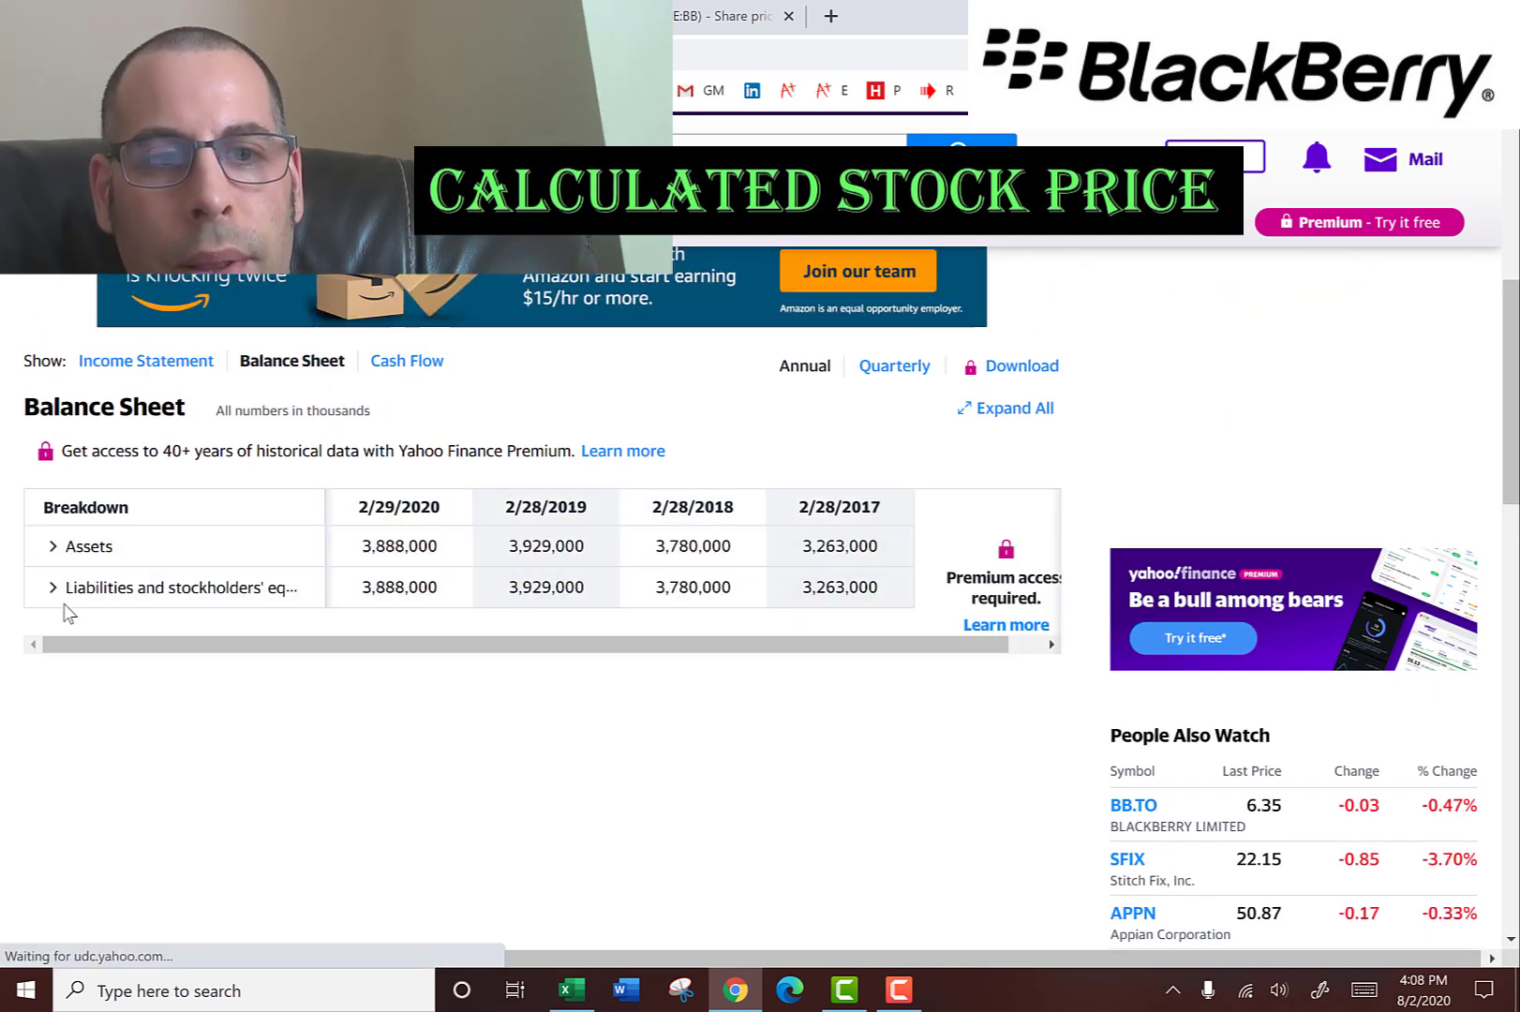
click(52, 590)
click(71, 628)
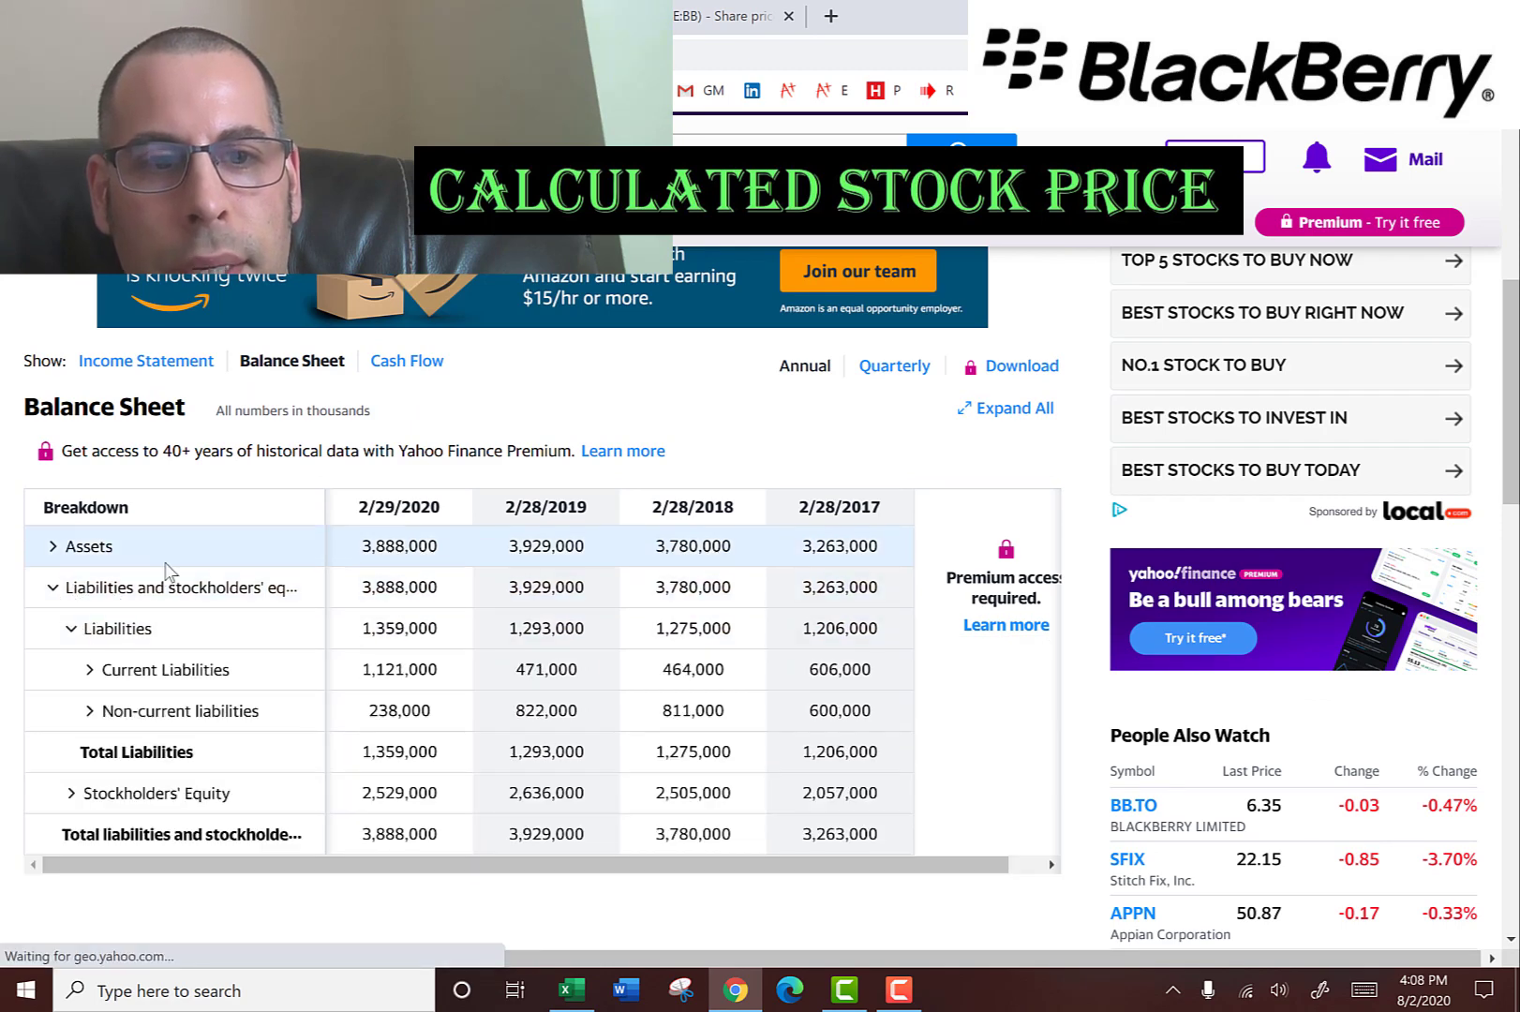
scroll(163, 570, down, 2)
click(89, 448)
double_click(399, 448)
scroll(403, 385, down, 1)
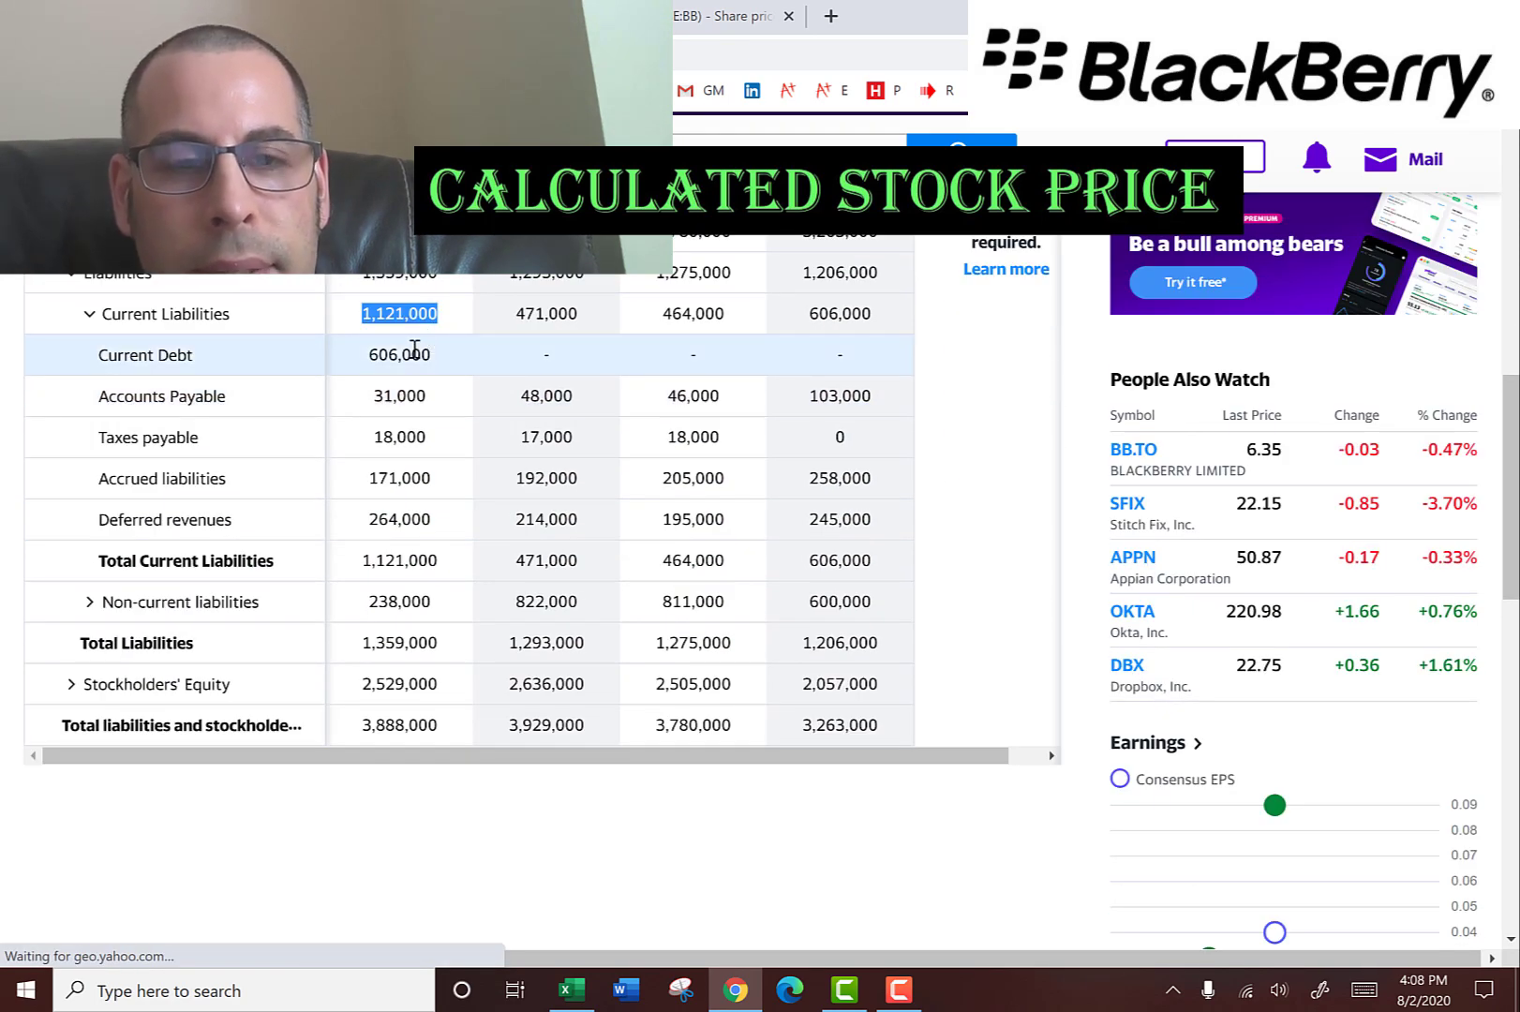
double_click(414, 348)
Step: Overwrite the Short Term Debt cell with 606000
key(alt+Tab)
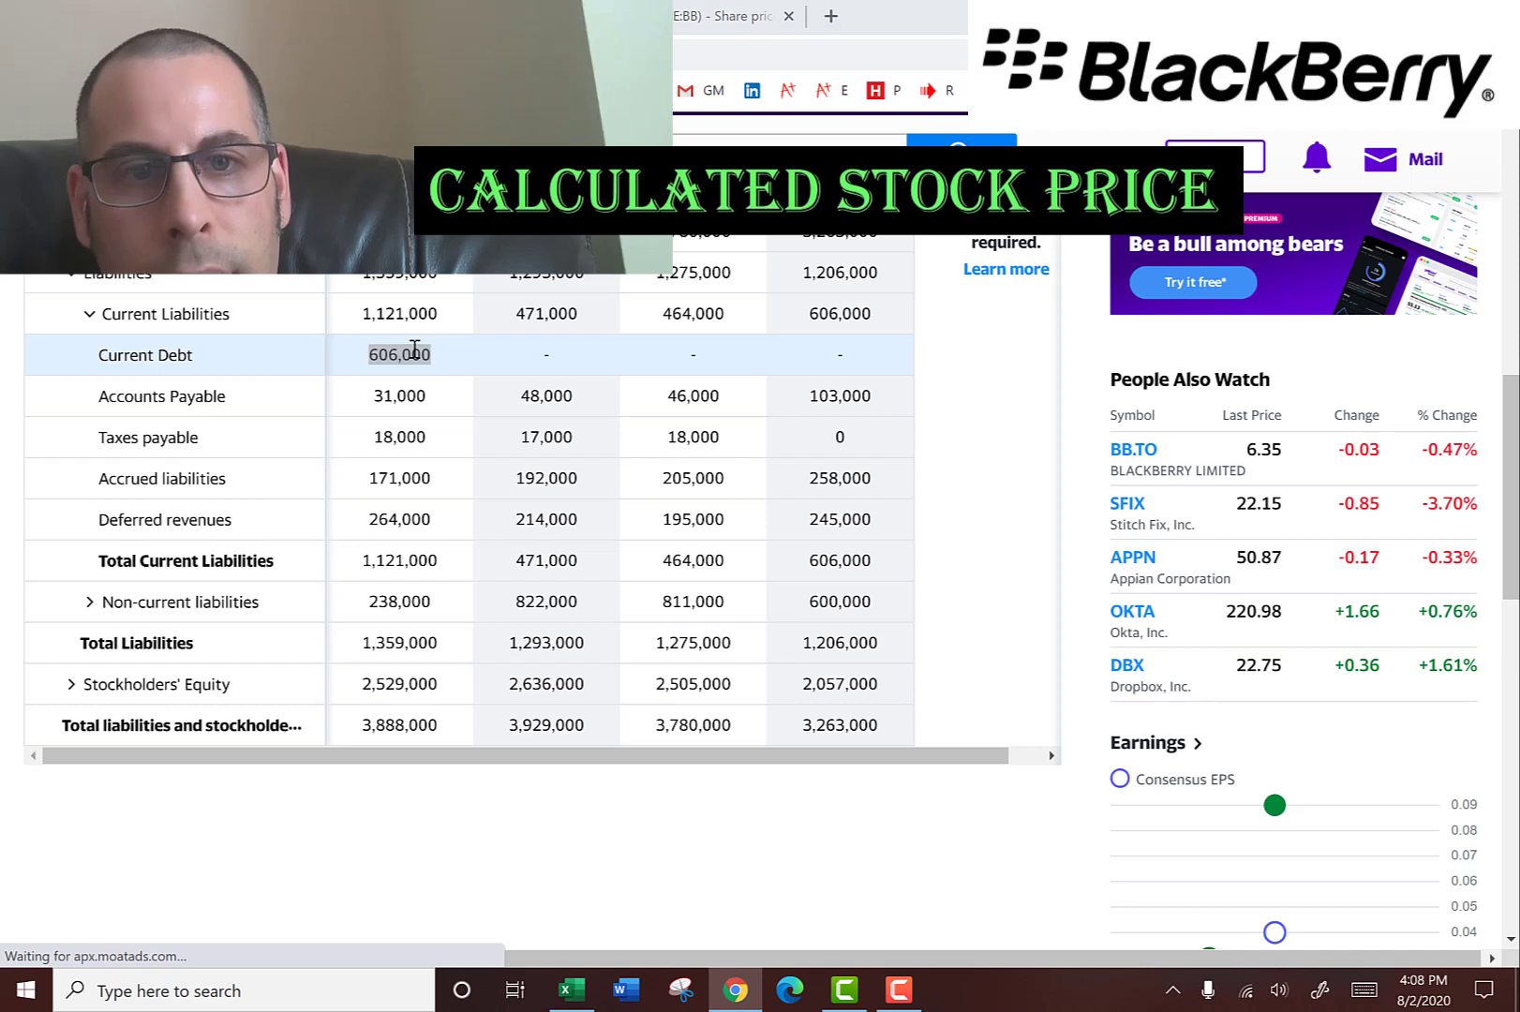
key(Up)
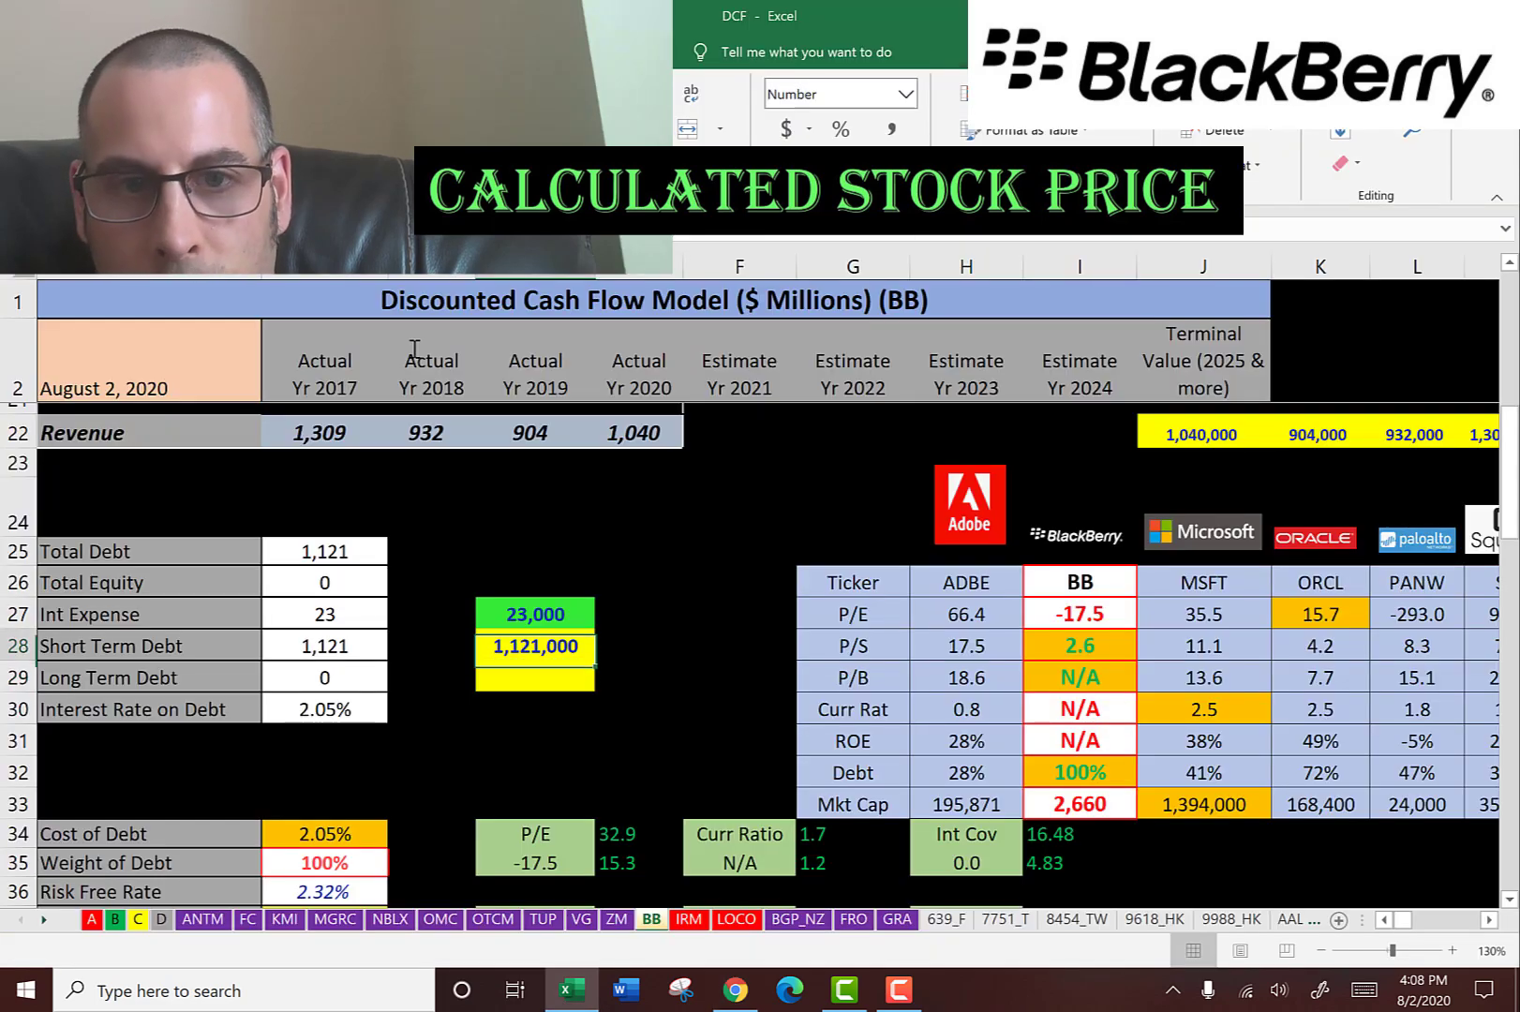
key(BackSpace)
text(6060000)
key(Return)
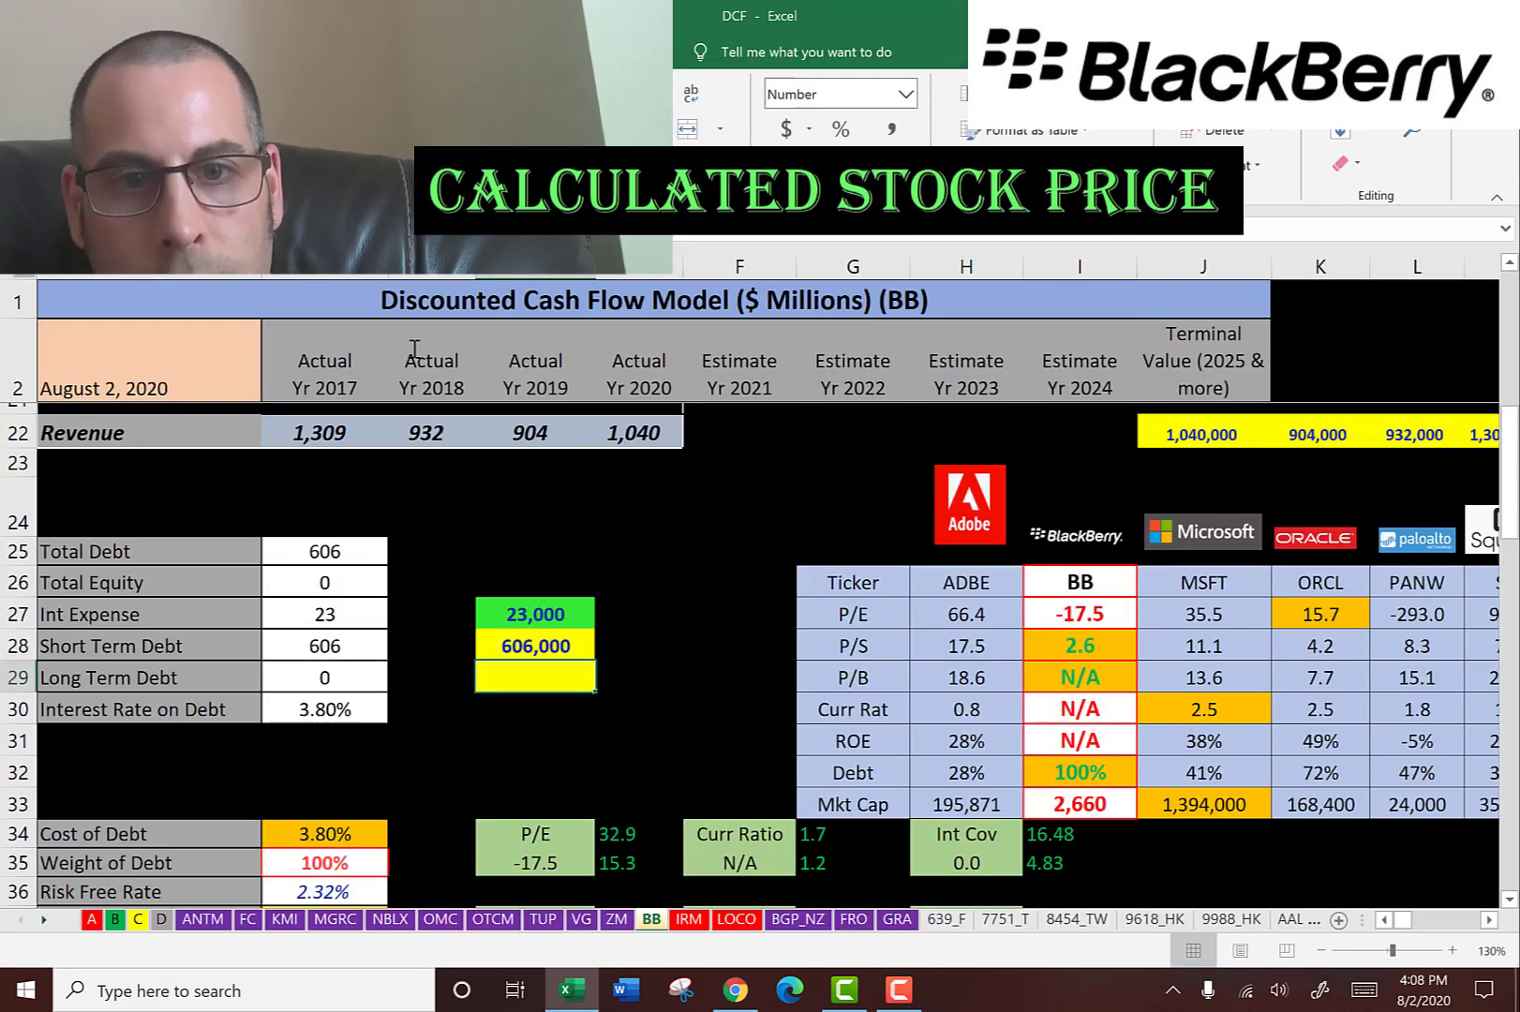
key(alt+Tab)
scroll(312, 593, down, 1)
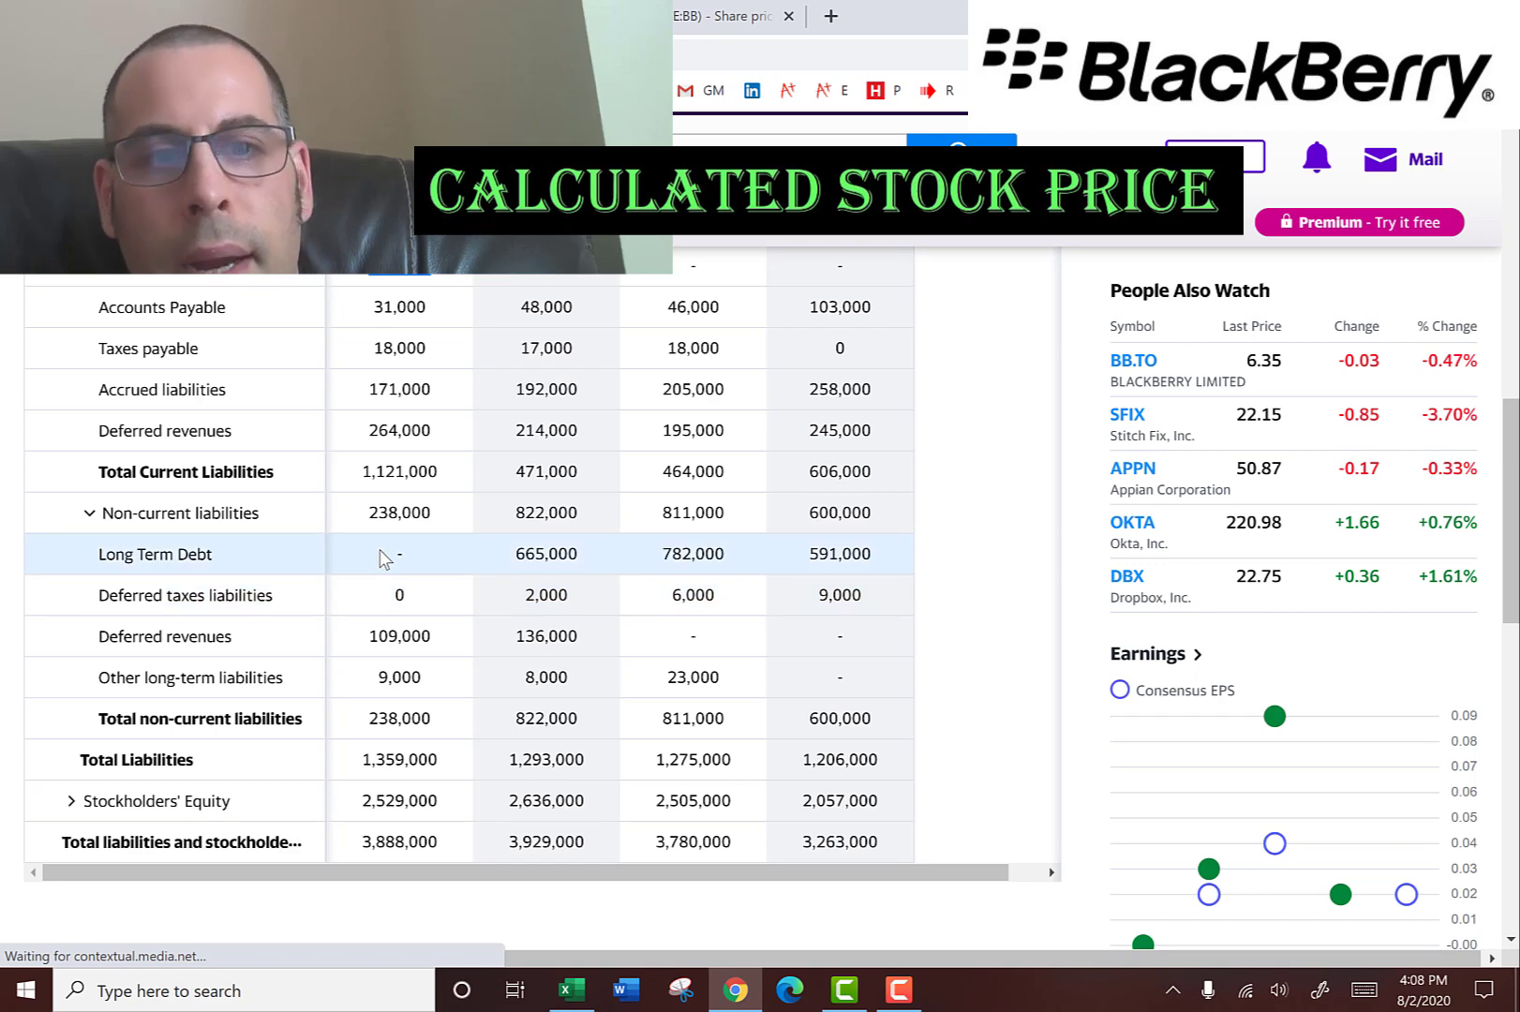
key(alt+Tab)
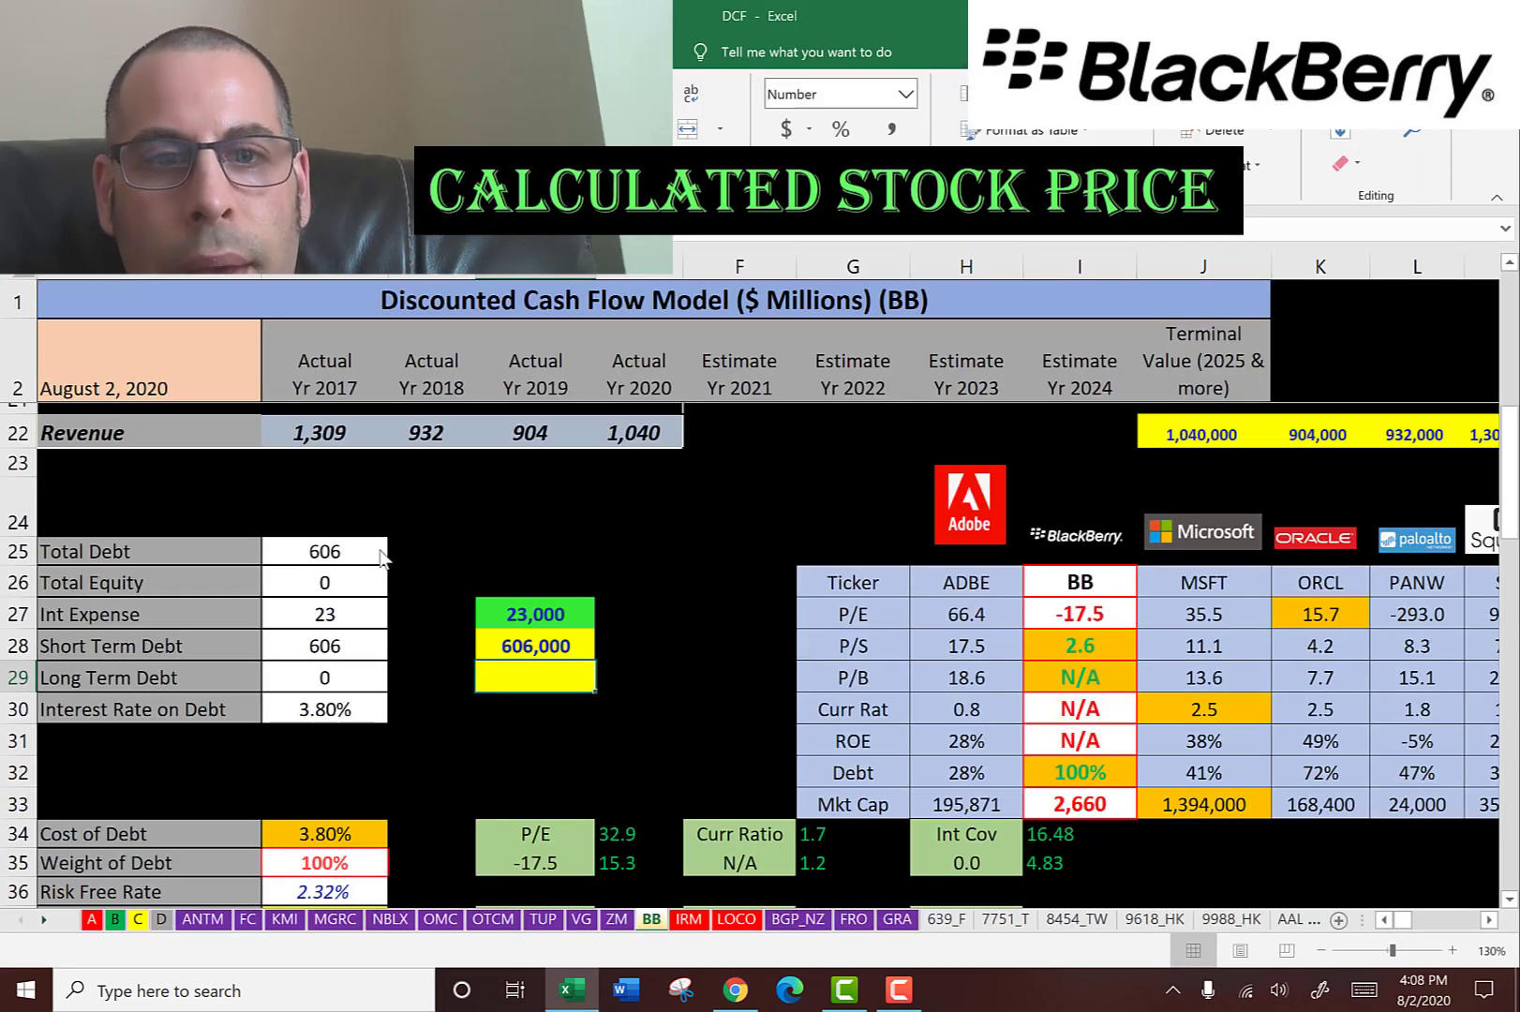
key(Up)
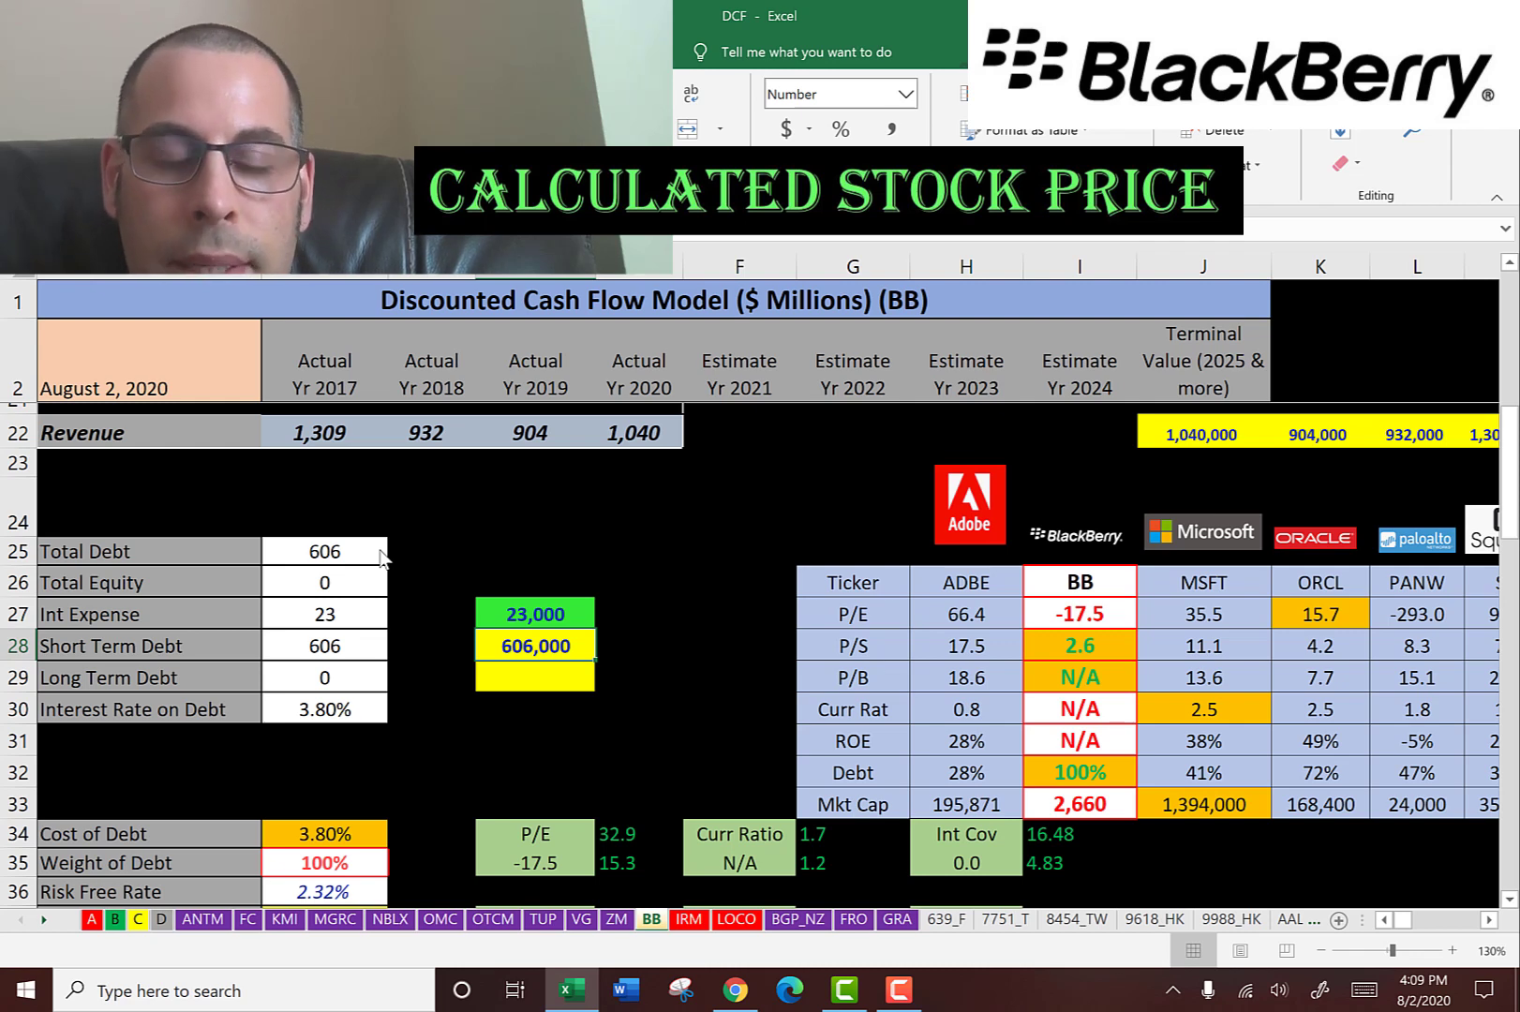
Step: Review the debt rows showing total debt 606 and cost of debt 3.80%
key(Left)
key(Left)
key(Down)
key(Down)
key(Down)
key(Down)
key(Left)
key(Up)
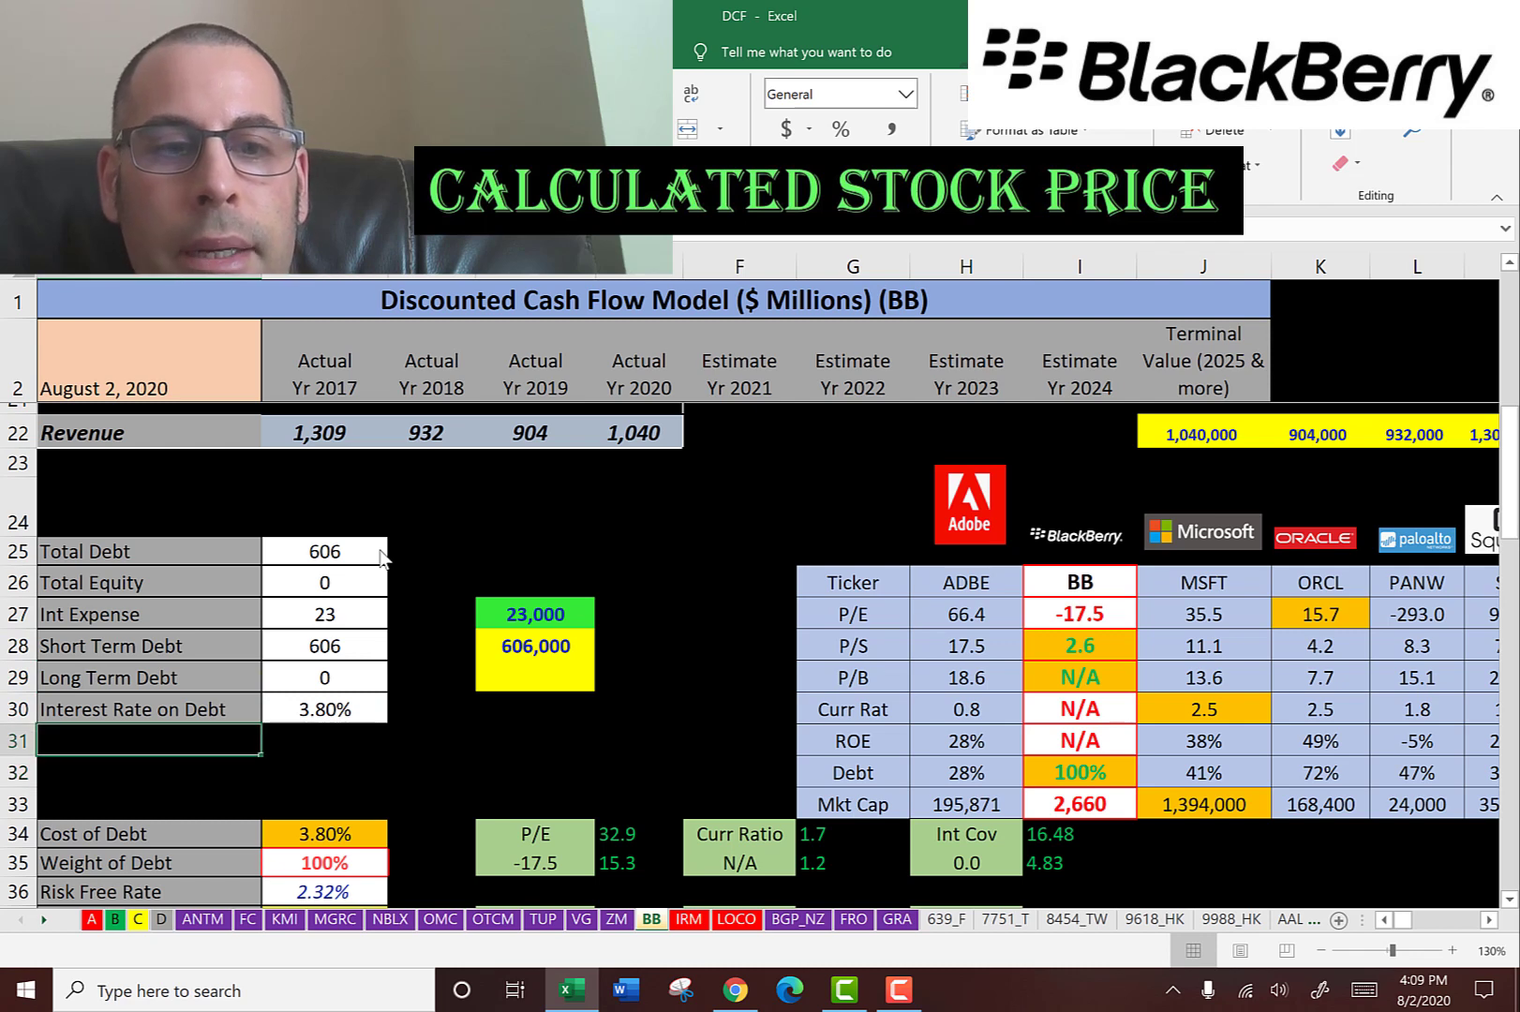
key(Down)
key(Down)
key(Right)
key(Right)
key(Right)
key(Up)
key(Up)
key(Left)
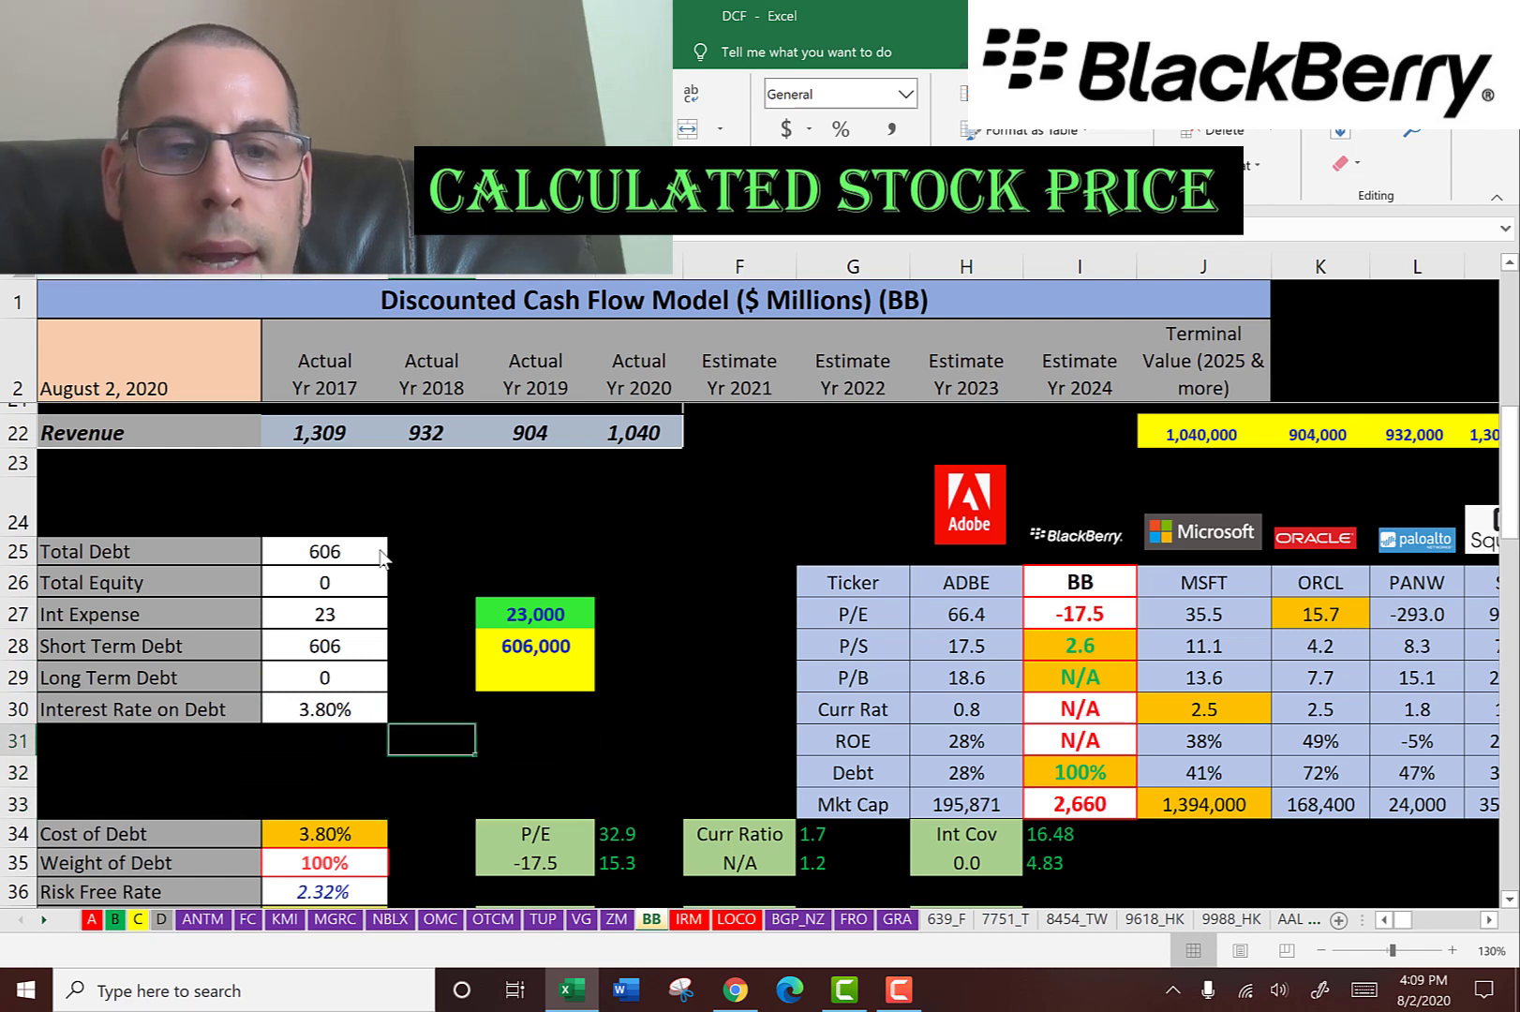
key(Left)
key(Left)
key(Down)
key(Down)
key(Down)
key(Down)
key(Down)
key(Down)
key(Down)
key(Down)
key(Down)
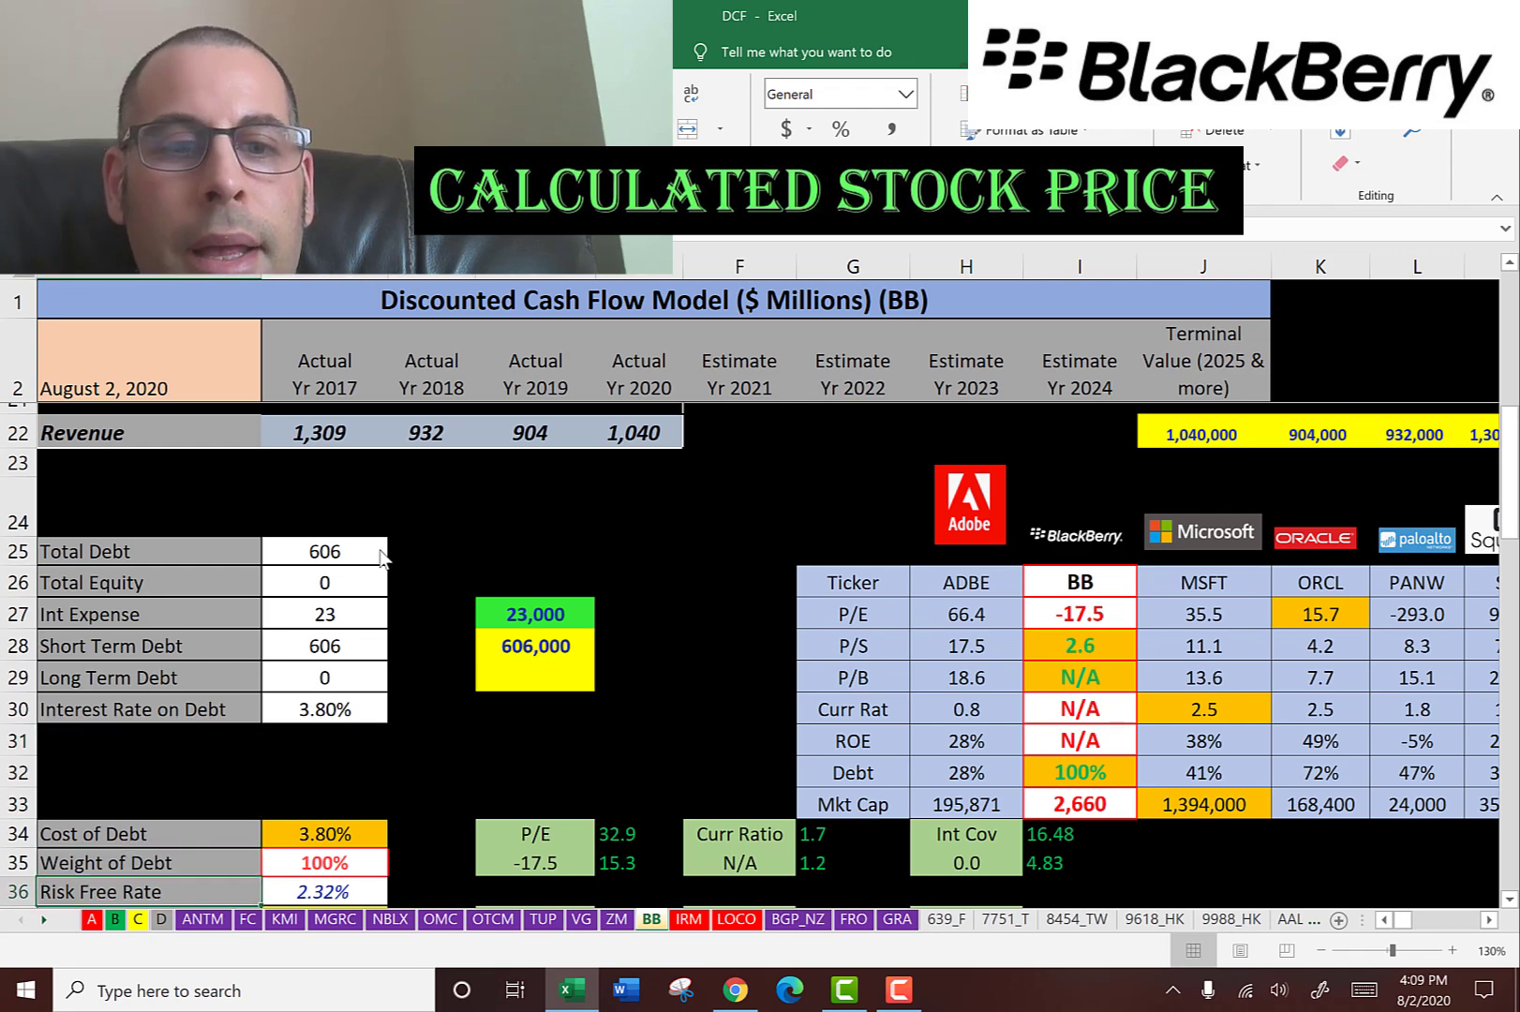
scroll(380, 553, down, 1)
Step: Paste Yahoo's 5-year monthly Beta of 1.04 into the Beta cell
key(Up)
key(Up)
key(Up)
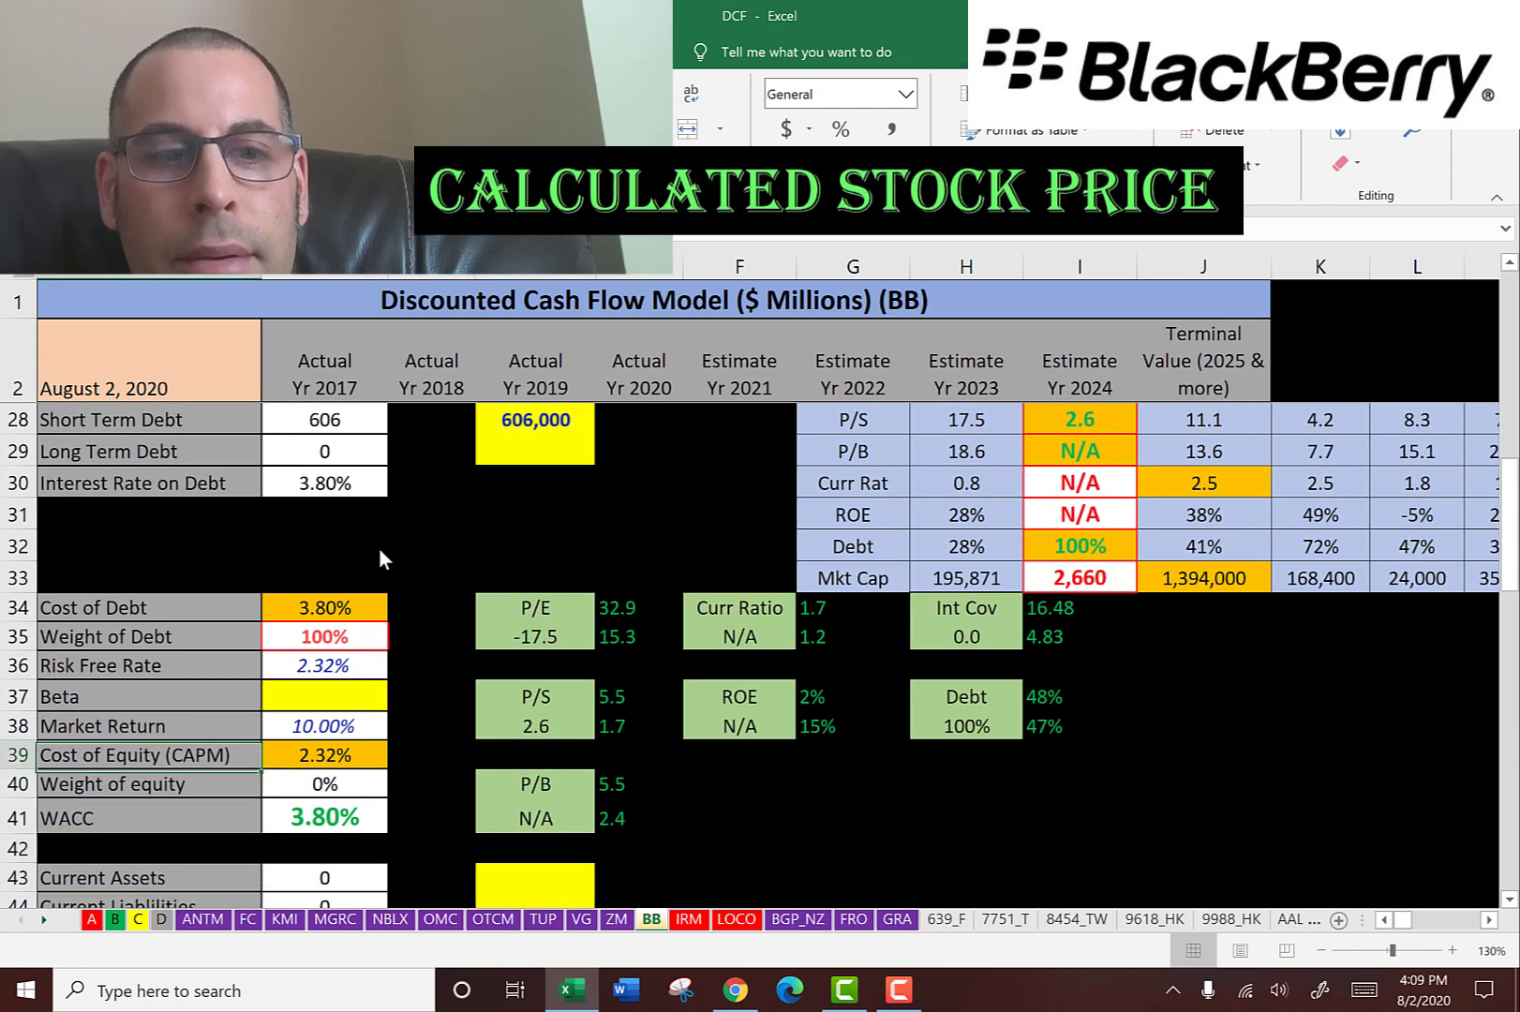
key(alt+Tab)
scroll(539, 609, up, 3)
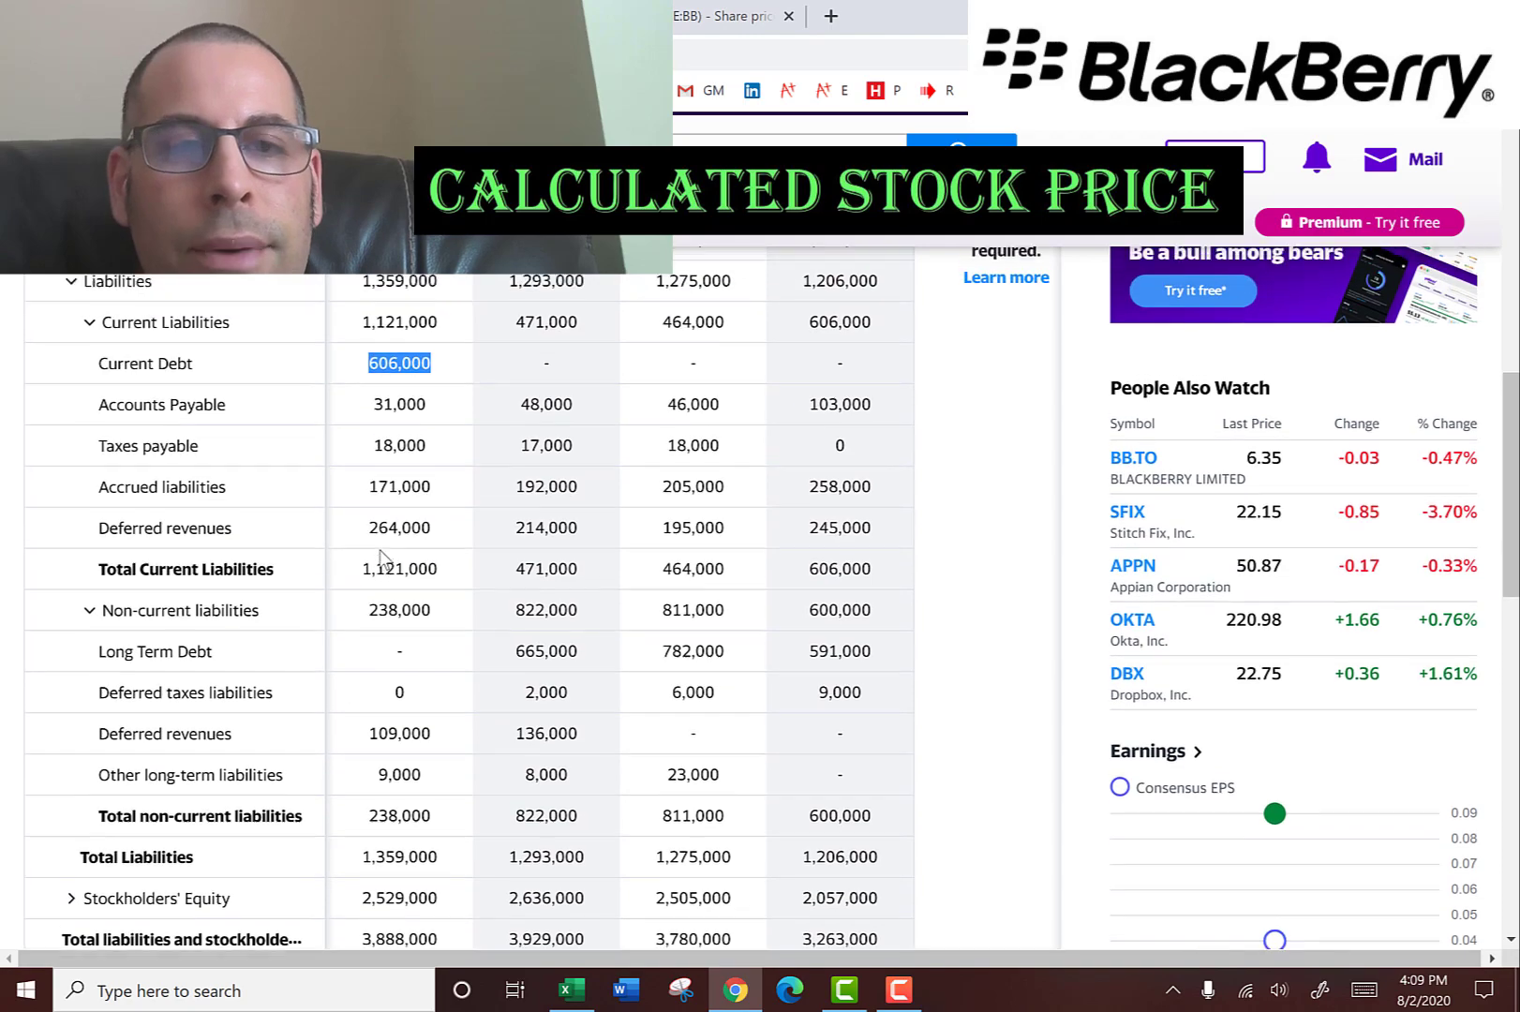
scroll(87, 334, up, 4)
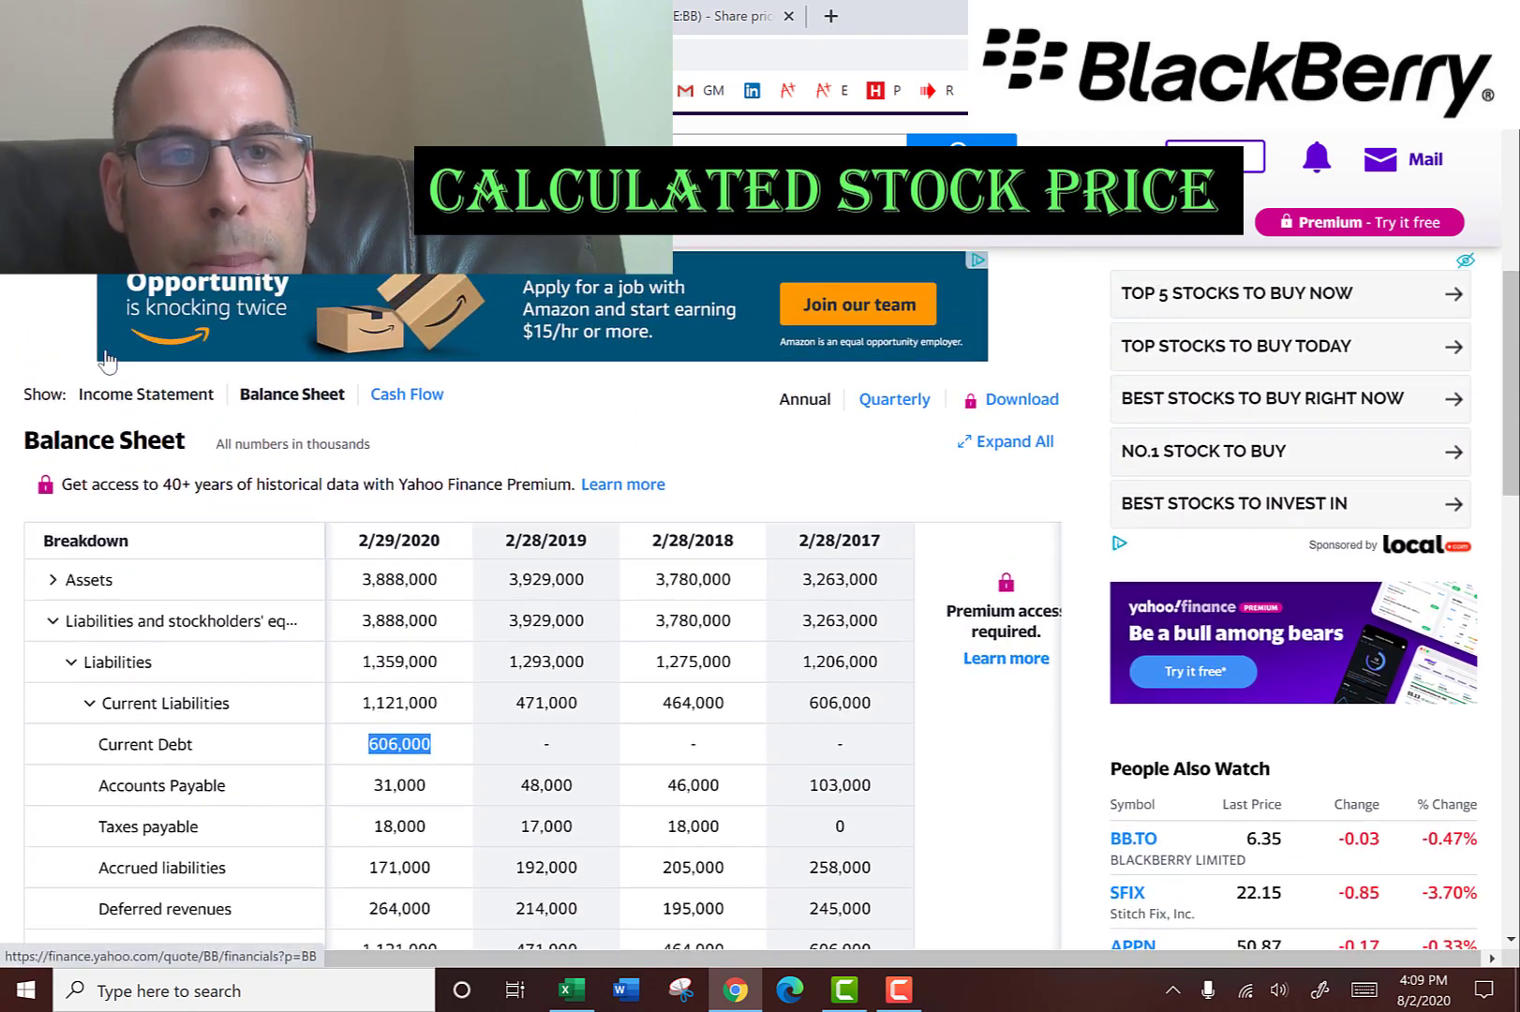
click(70, 298)
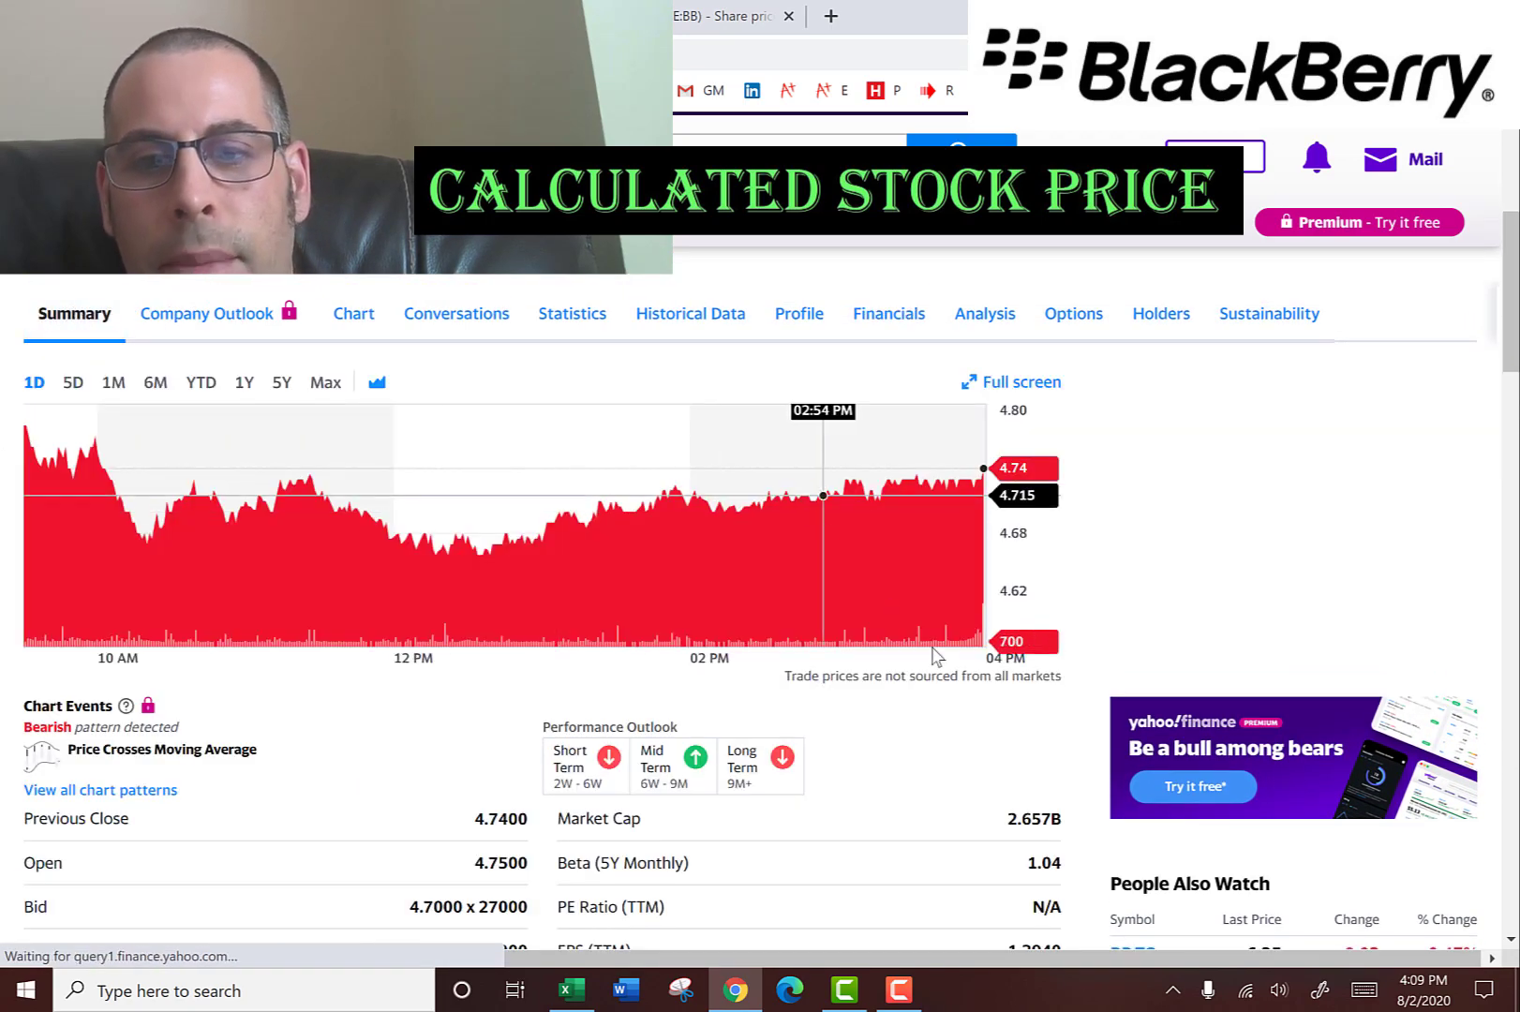
scroll(1020, 668, down, 3)
double_click(1039, 640)
key(ctrl+c)
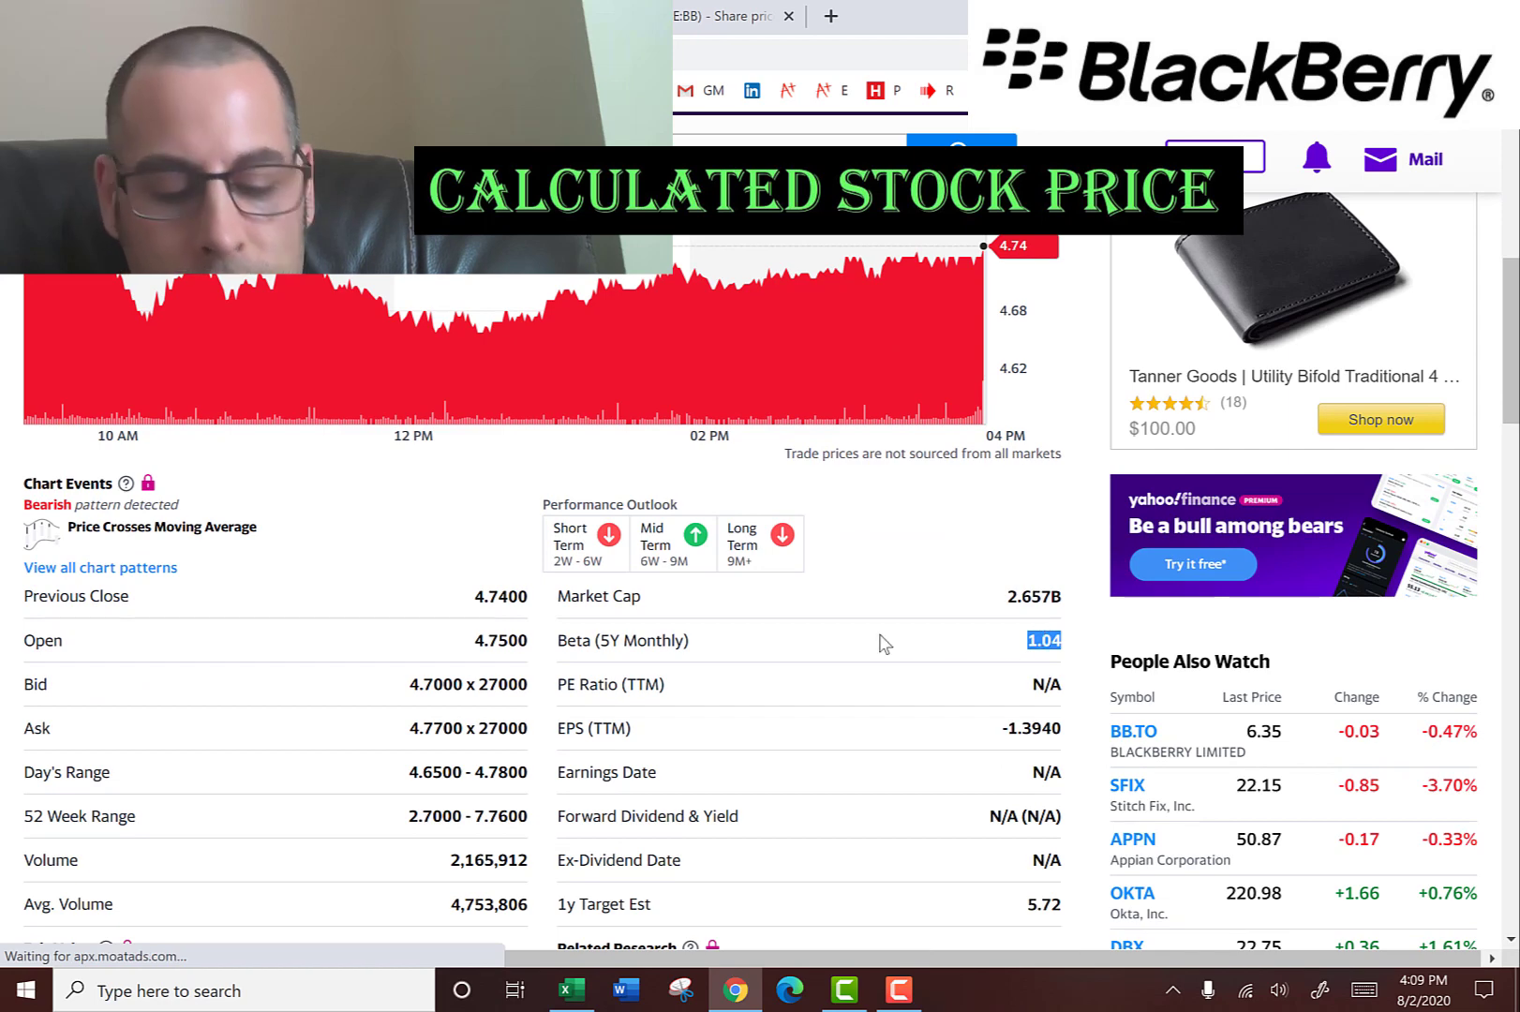
key(alt+Tab)
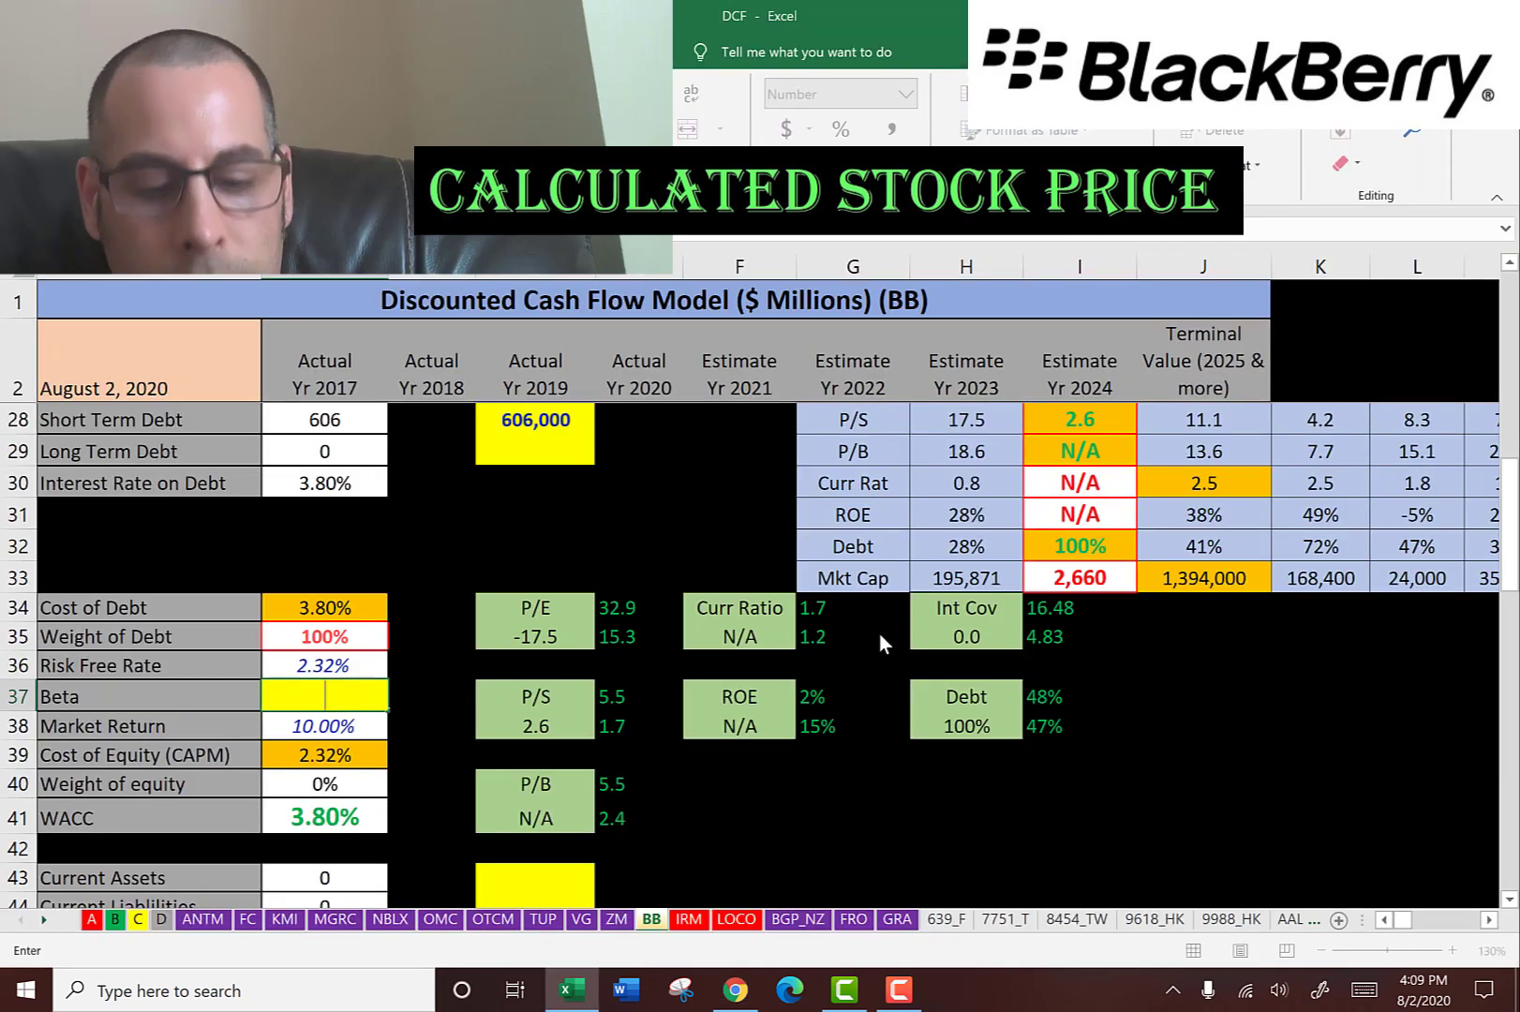
key(ctrl+v)
key(Return)
key(Return)
key(Return)
key(Return)
key(Return)
key(Return)
key(Return)
key(Return)
key(Return)
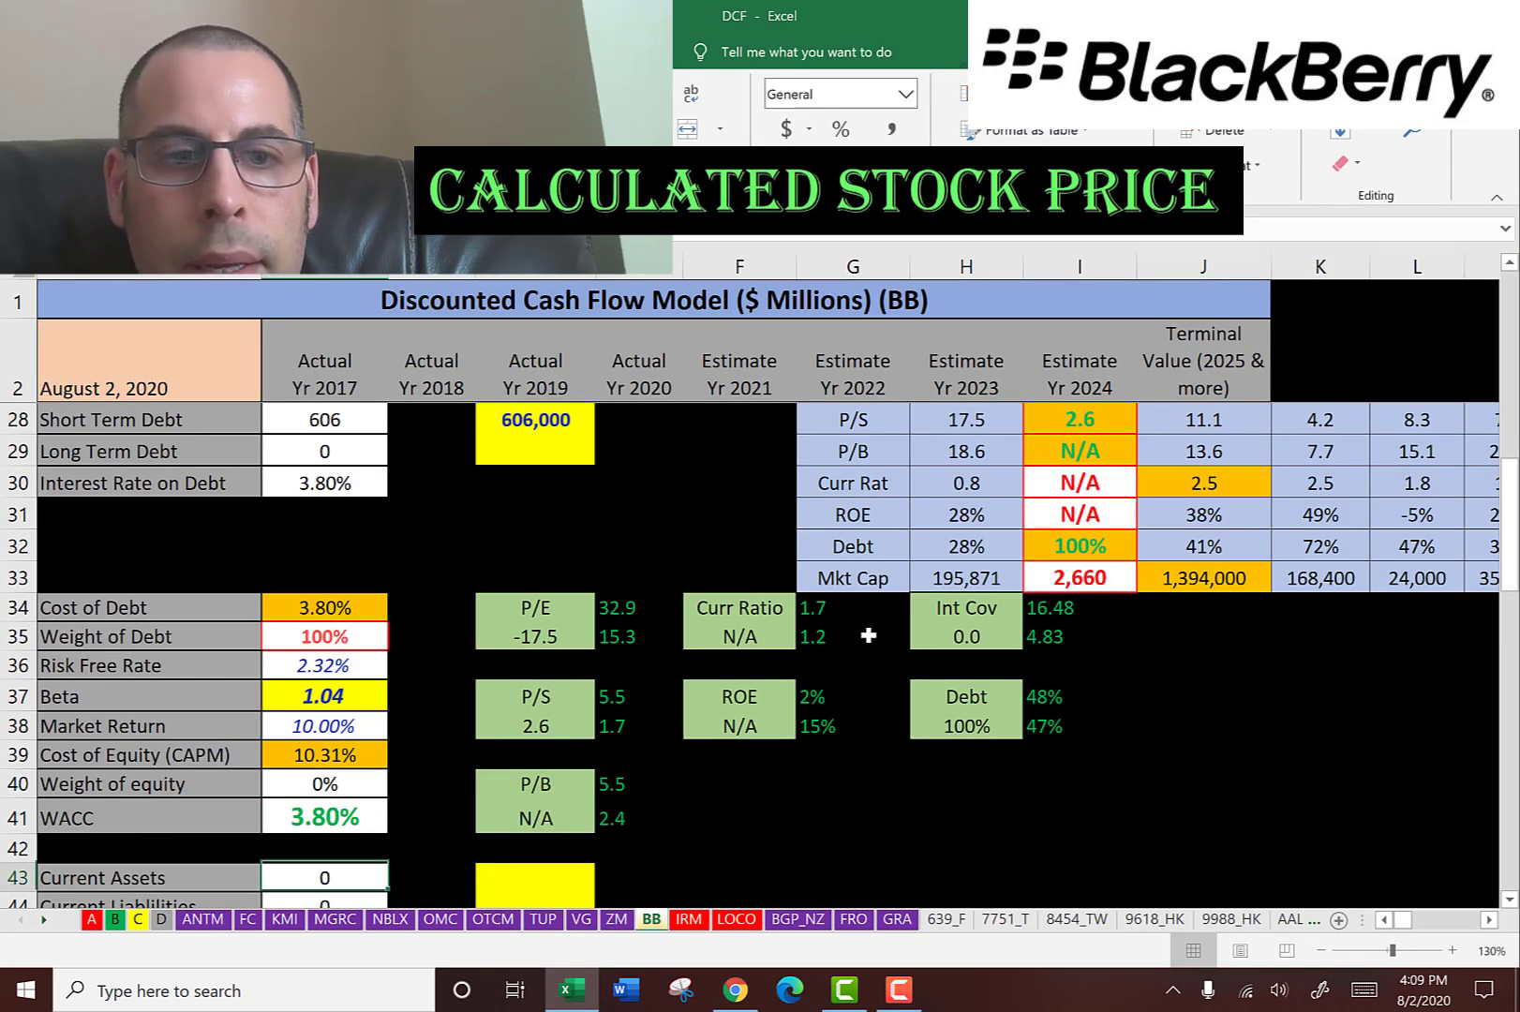
Step: Select the yellow Current Assets input cell, ready for balance-sheet figures
scroll(656, 563, down, 2)
click(570, 624)
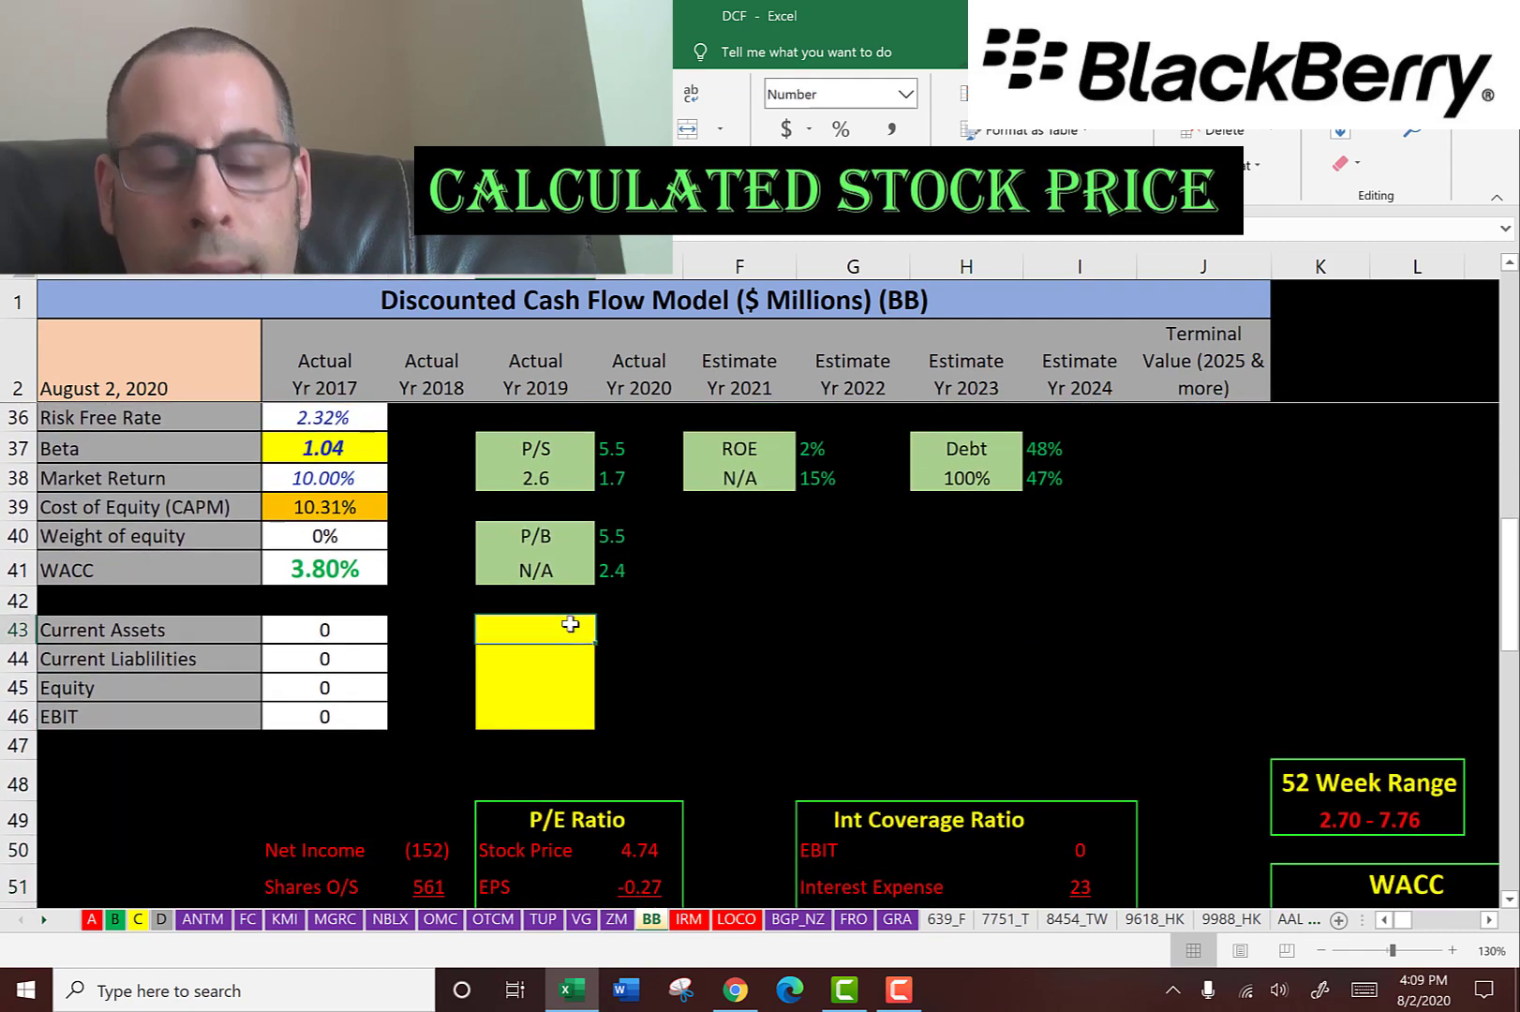
key(alt+Tab)
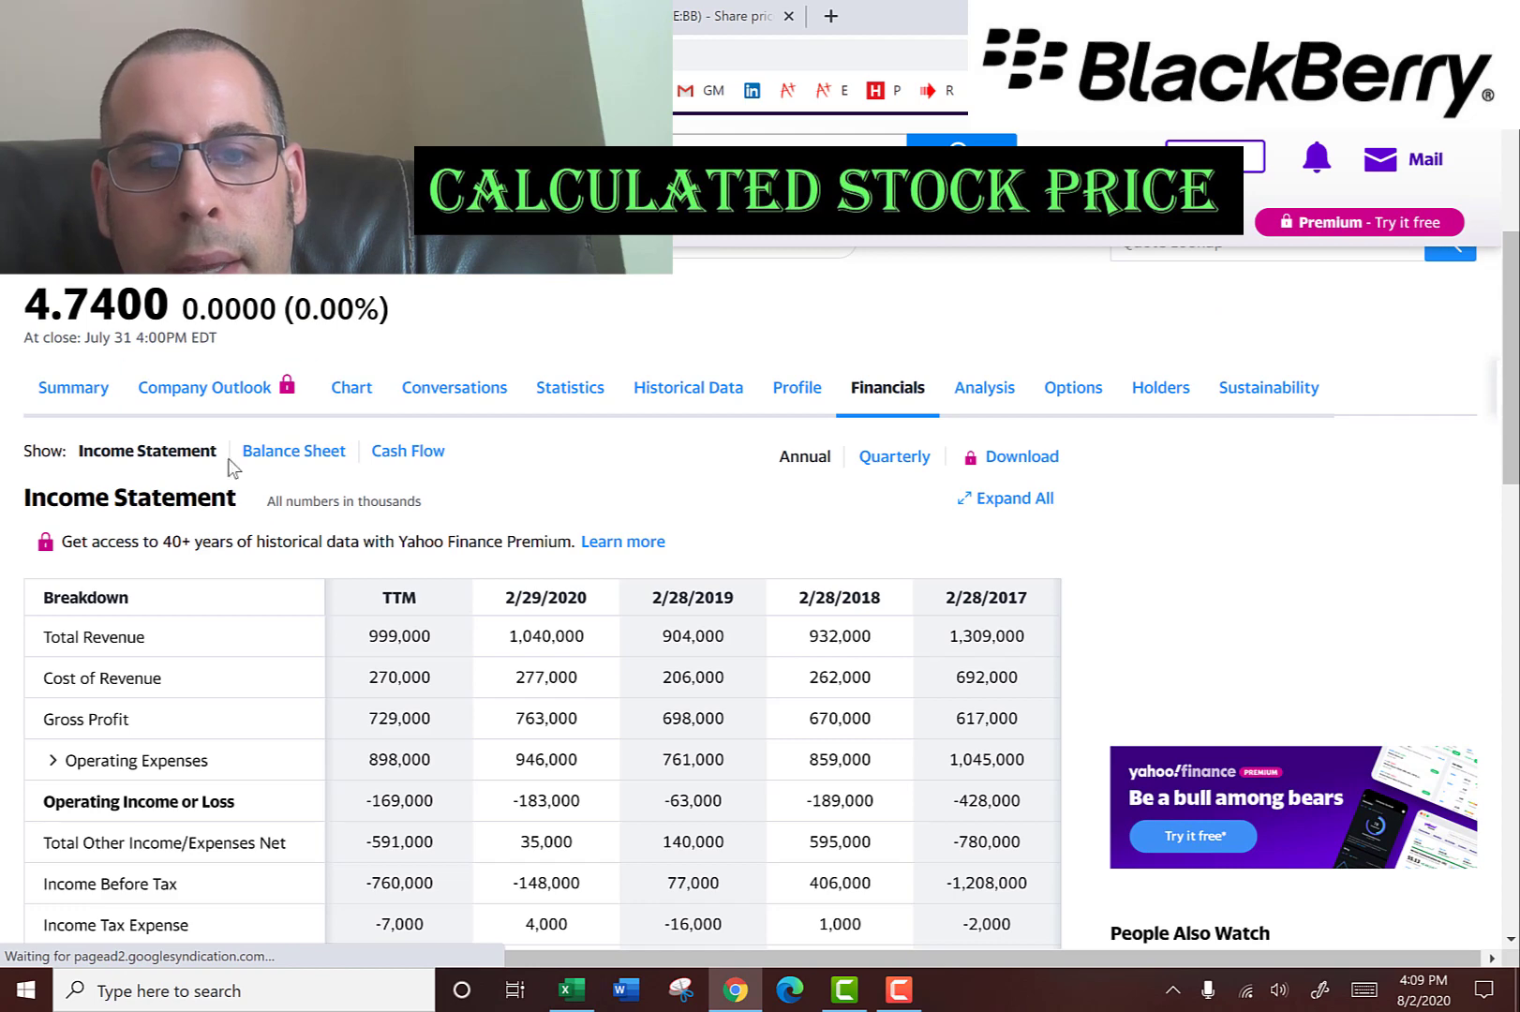
Step: Paste the 2020 Current Assets figure of 1,196,000 into the Current Assets cell
click(292, 589)
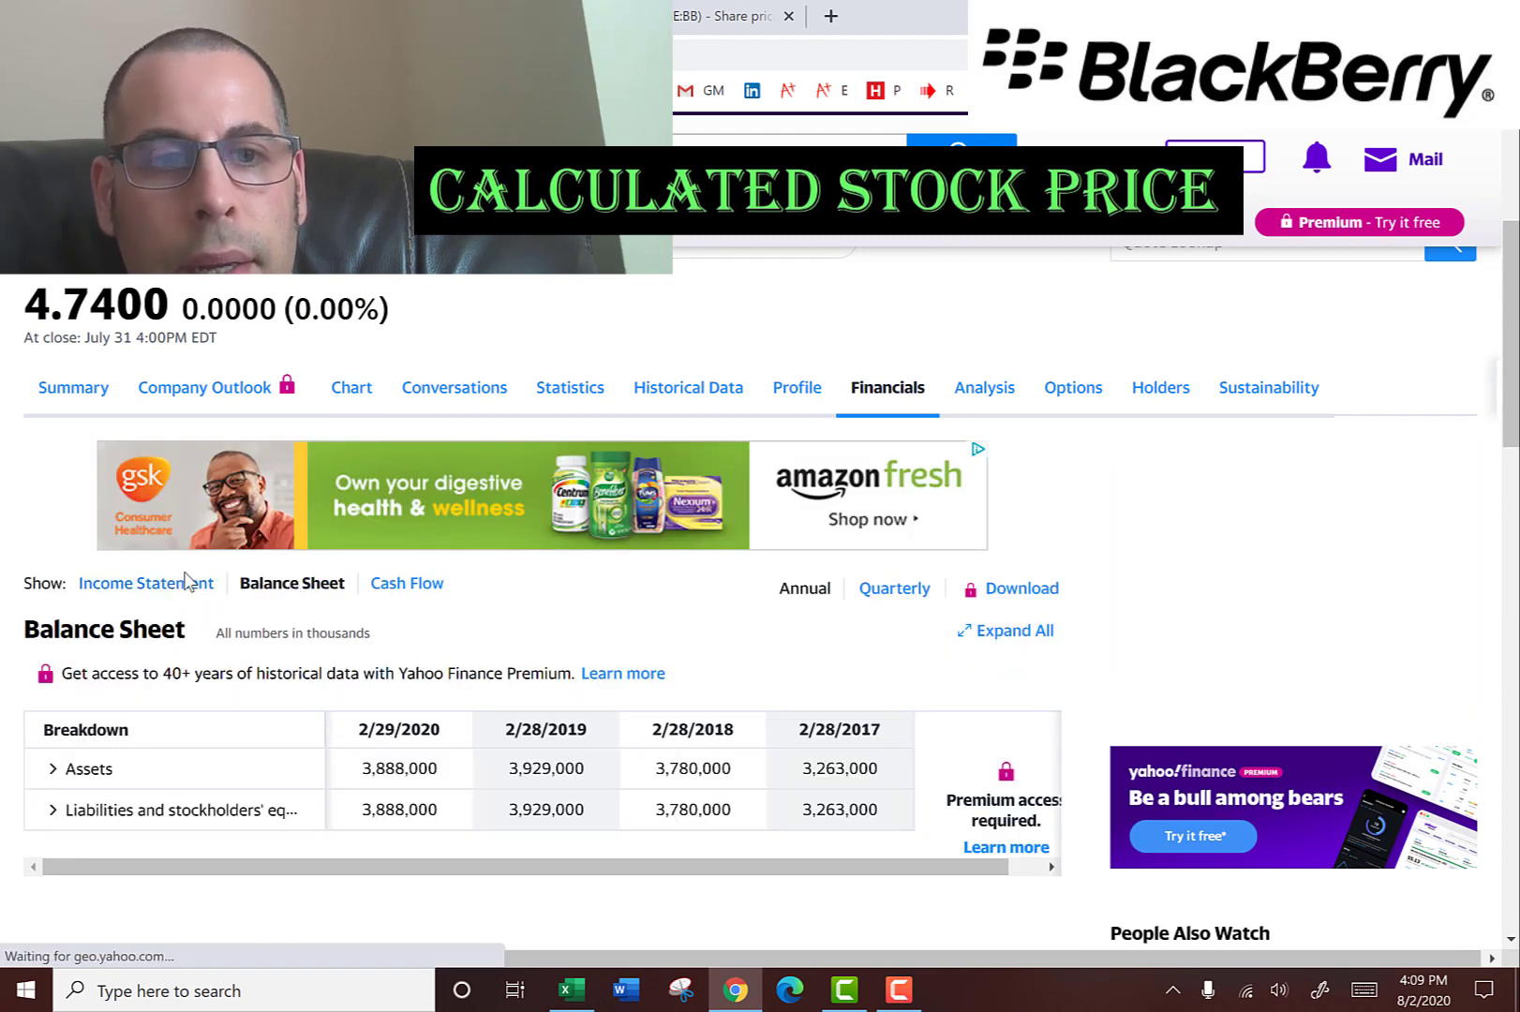
scroll(140, 563, down, 2)
click(52, 547)
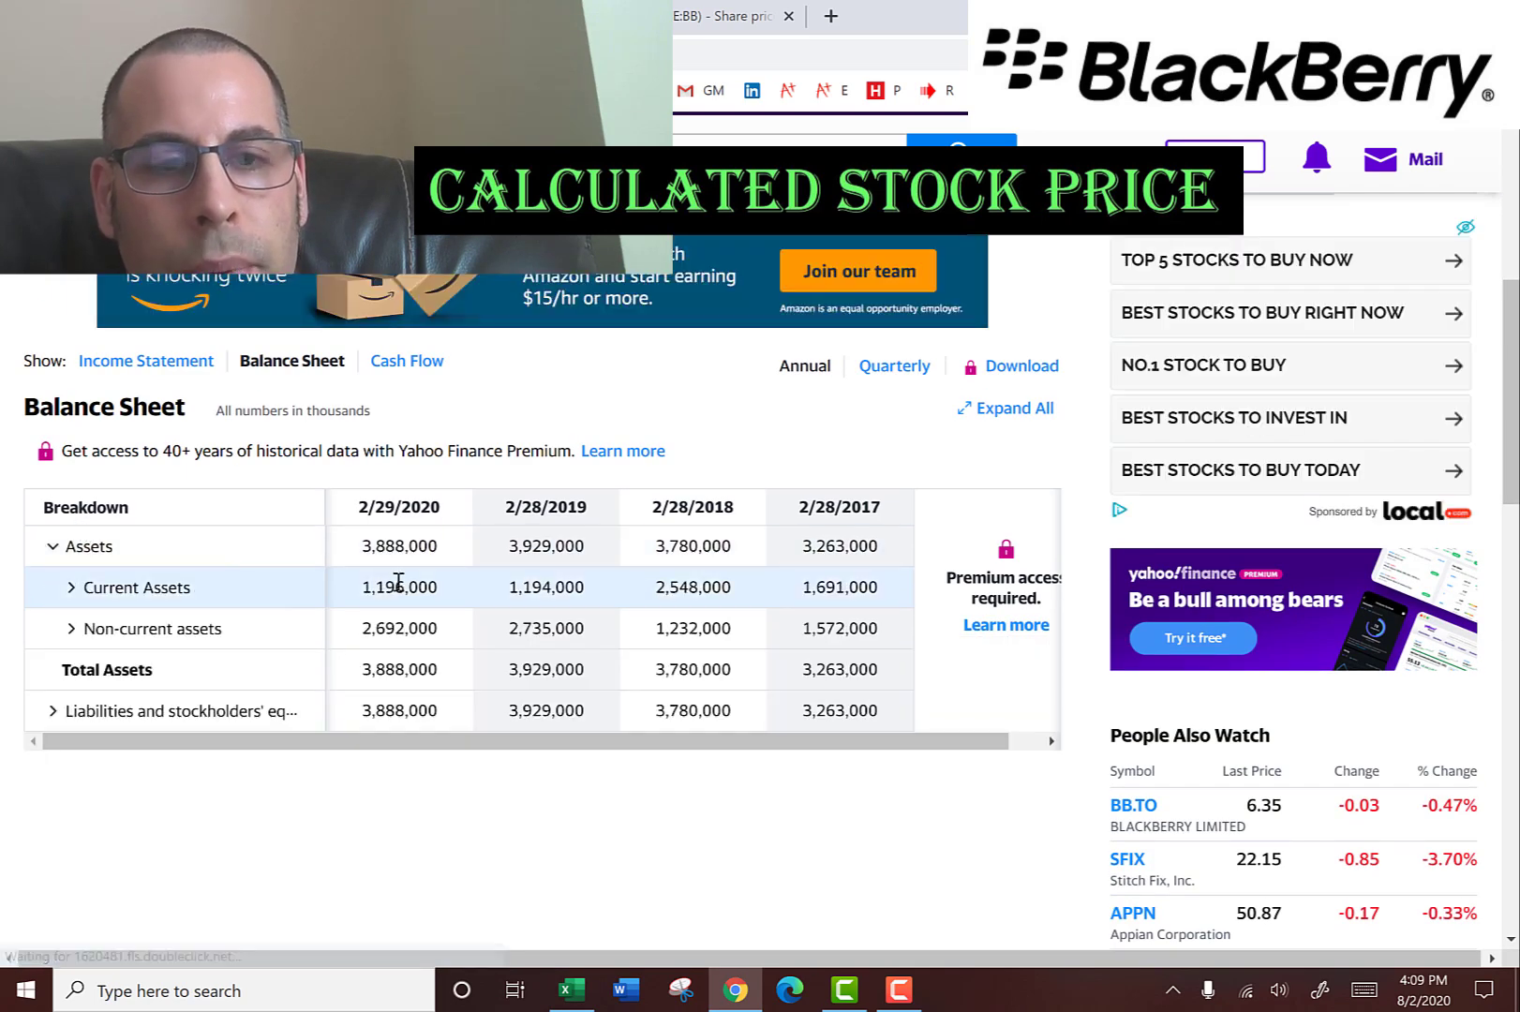
double_click(398, 584)
key(ctrl+c)
key(alt+Tab)
key(ctrl+v)
Step: Inspect the Current Assets breakdown, including Other Current Assets of 52,000
key(alt+Tab)
scroll(394, 581, down, 2)
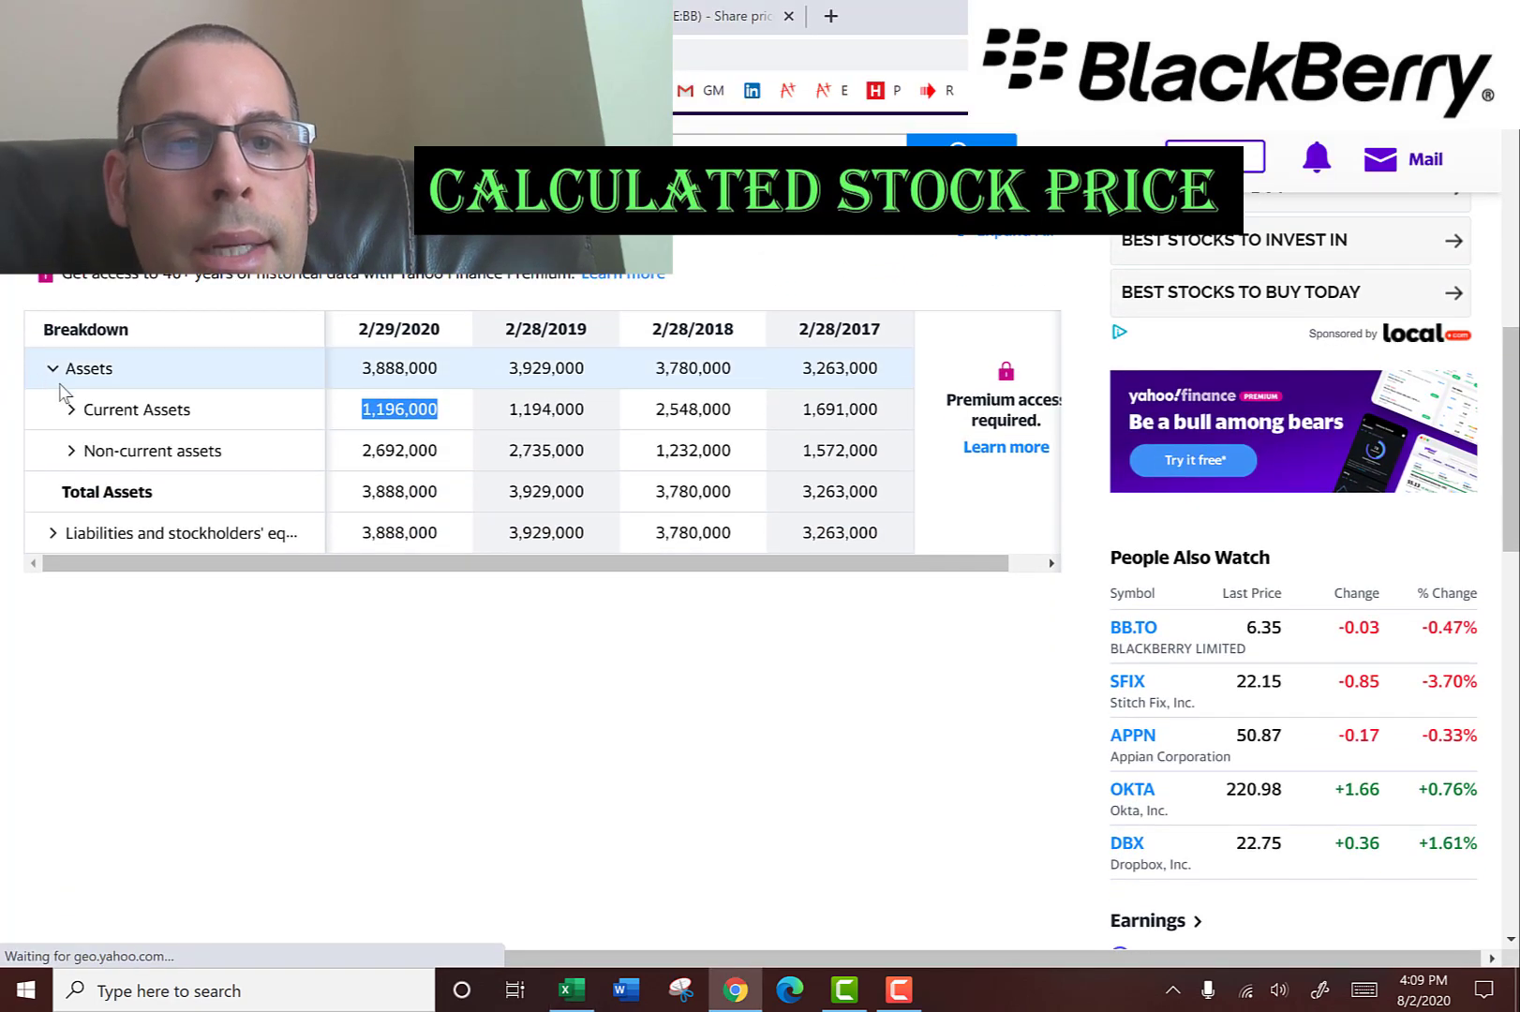
click(70, 409)
click(94, 451)
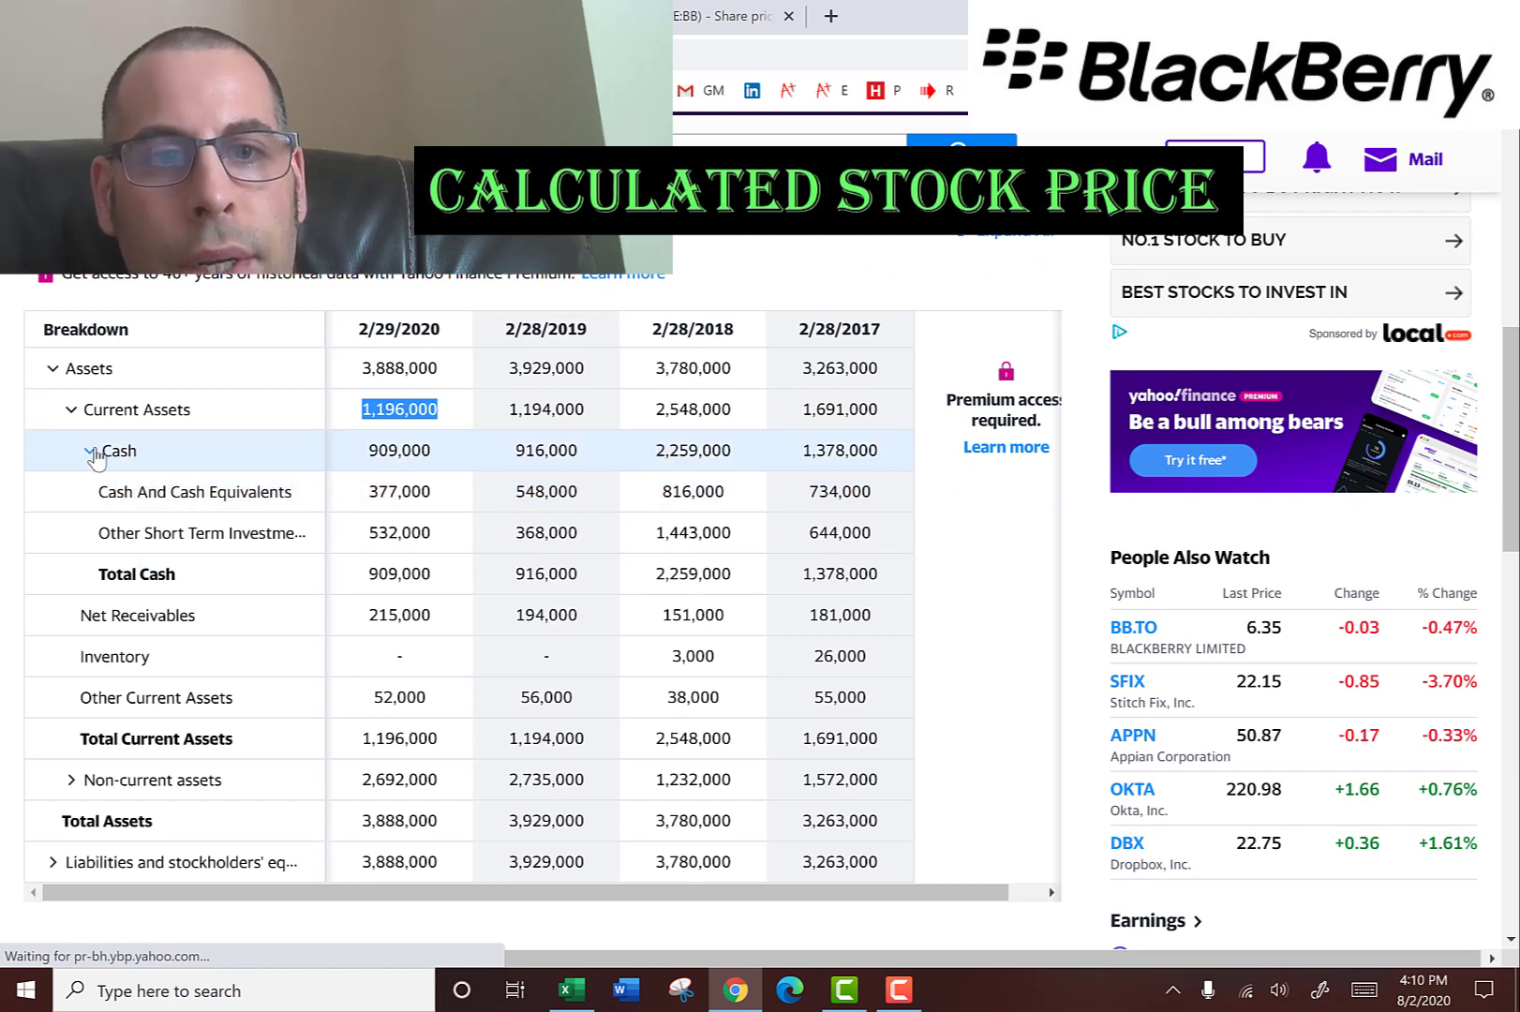
click(91, 452)
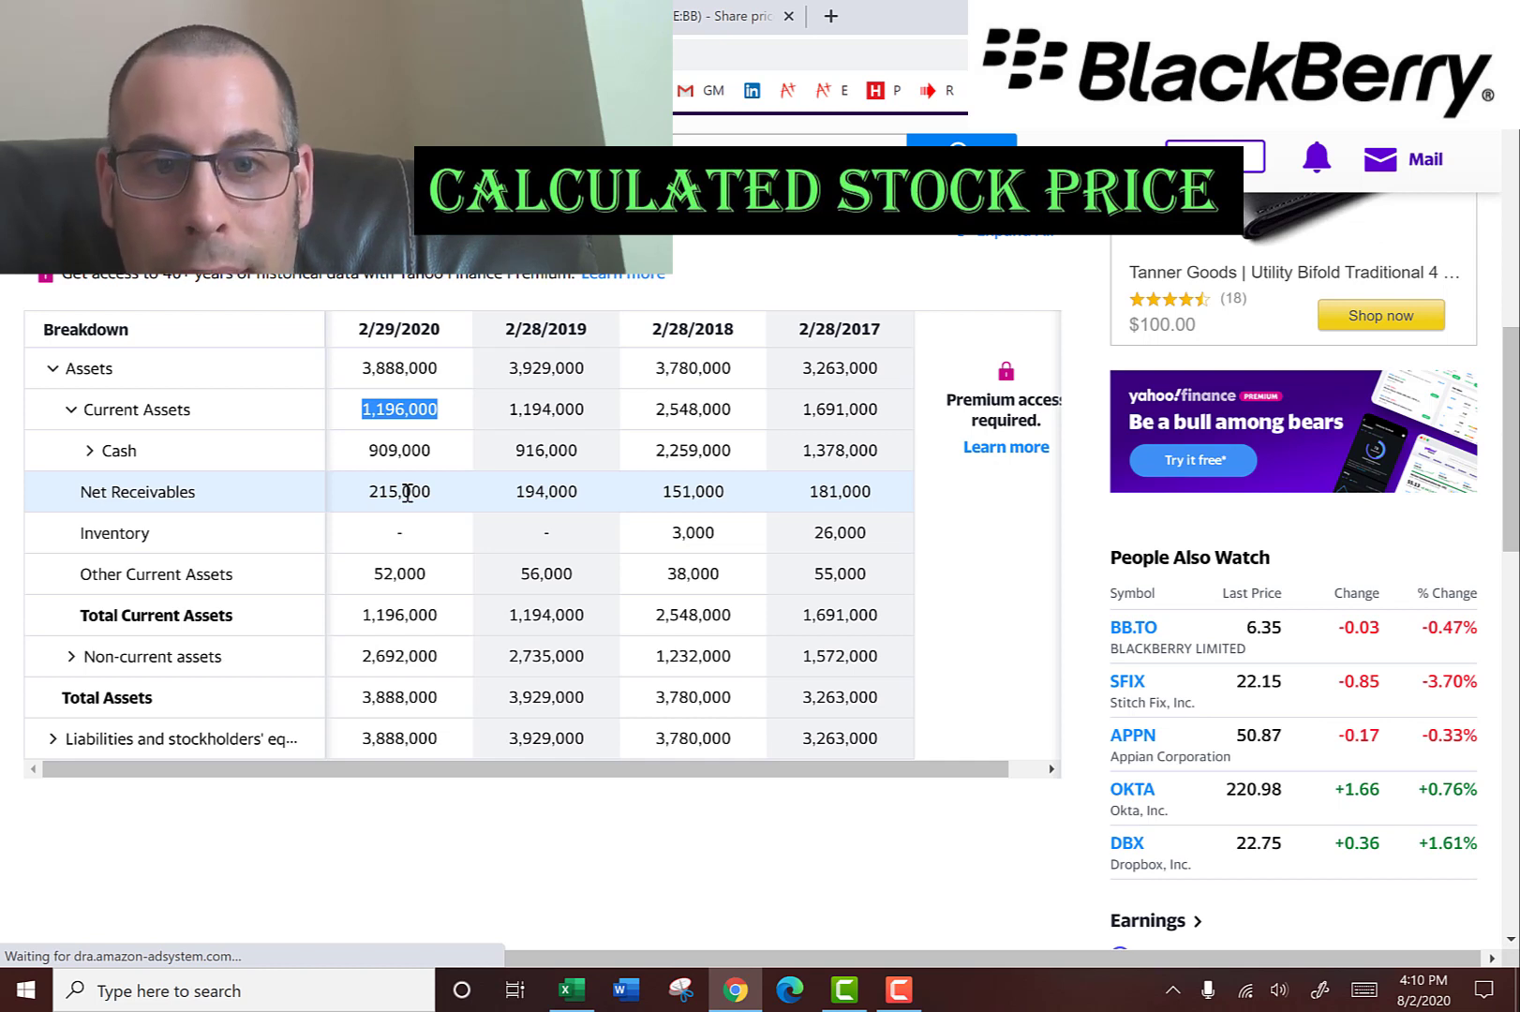
scroll(408, 492, down, 1)
double_click(399, 463)
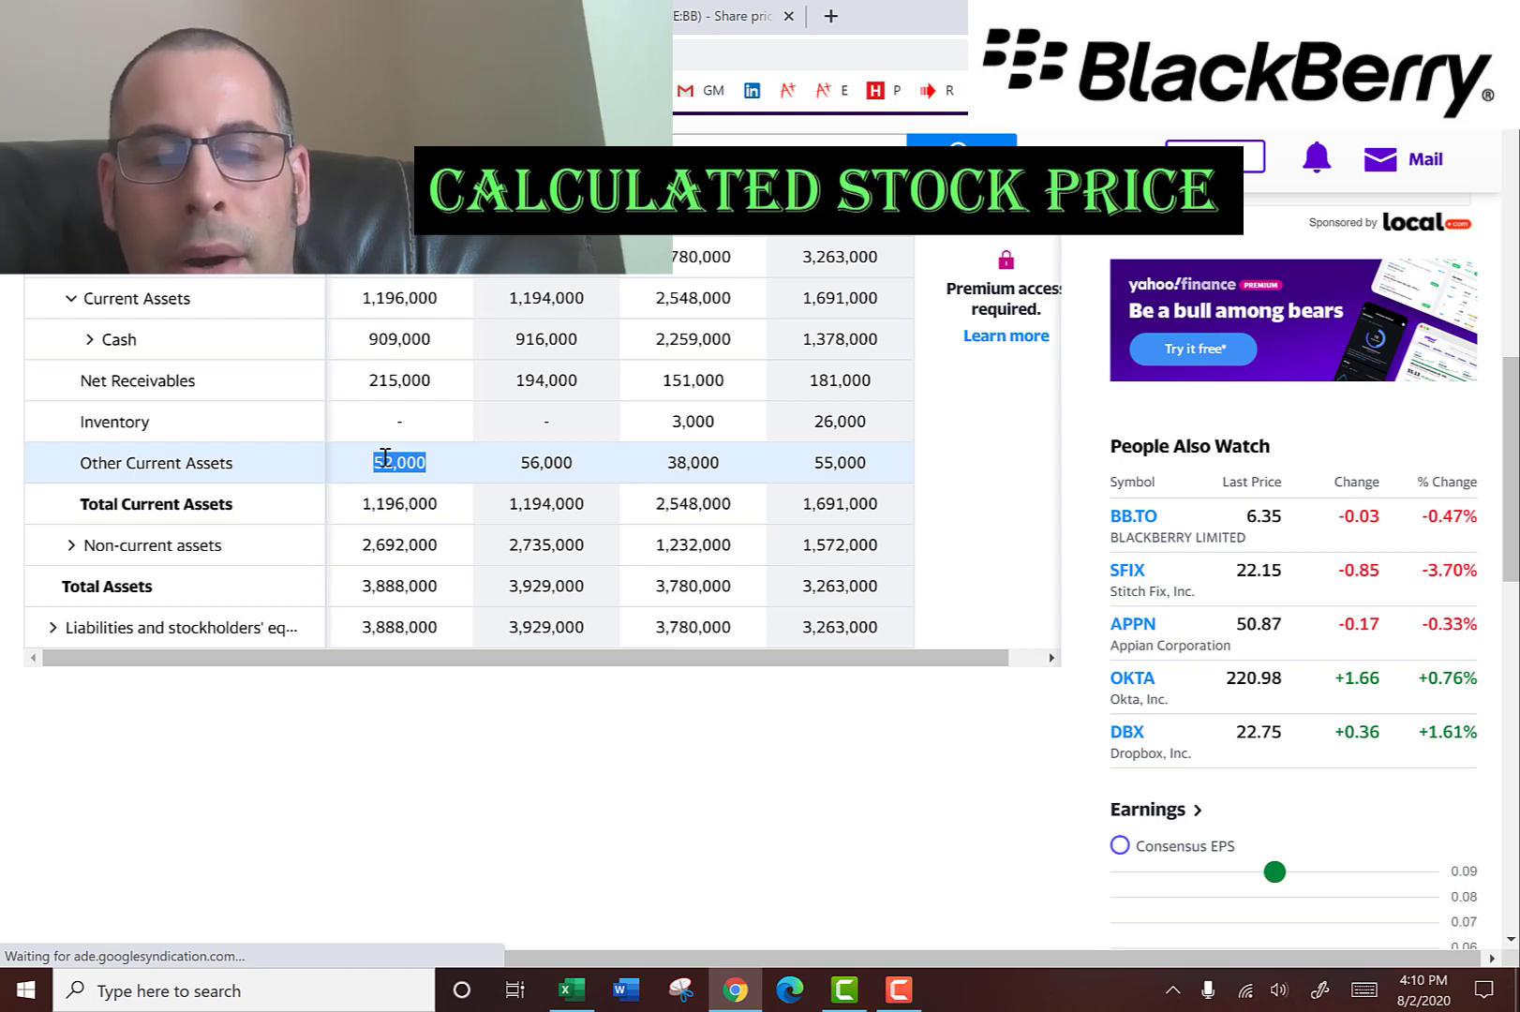
scroll(385, 457, down, 1)
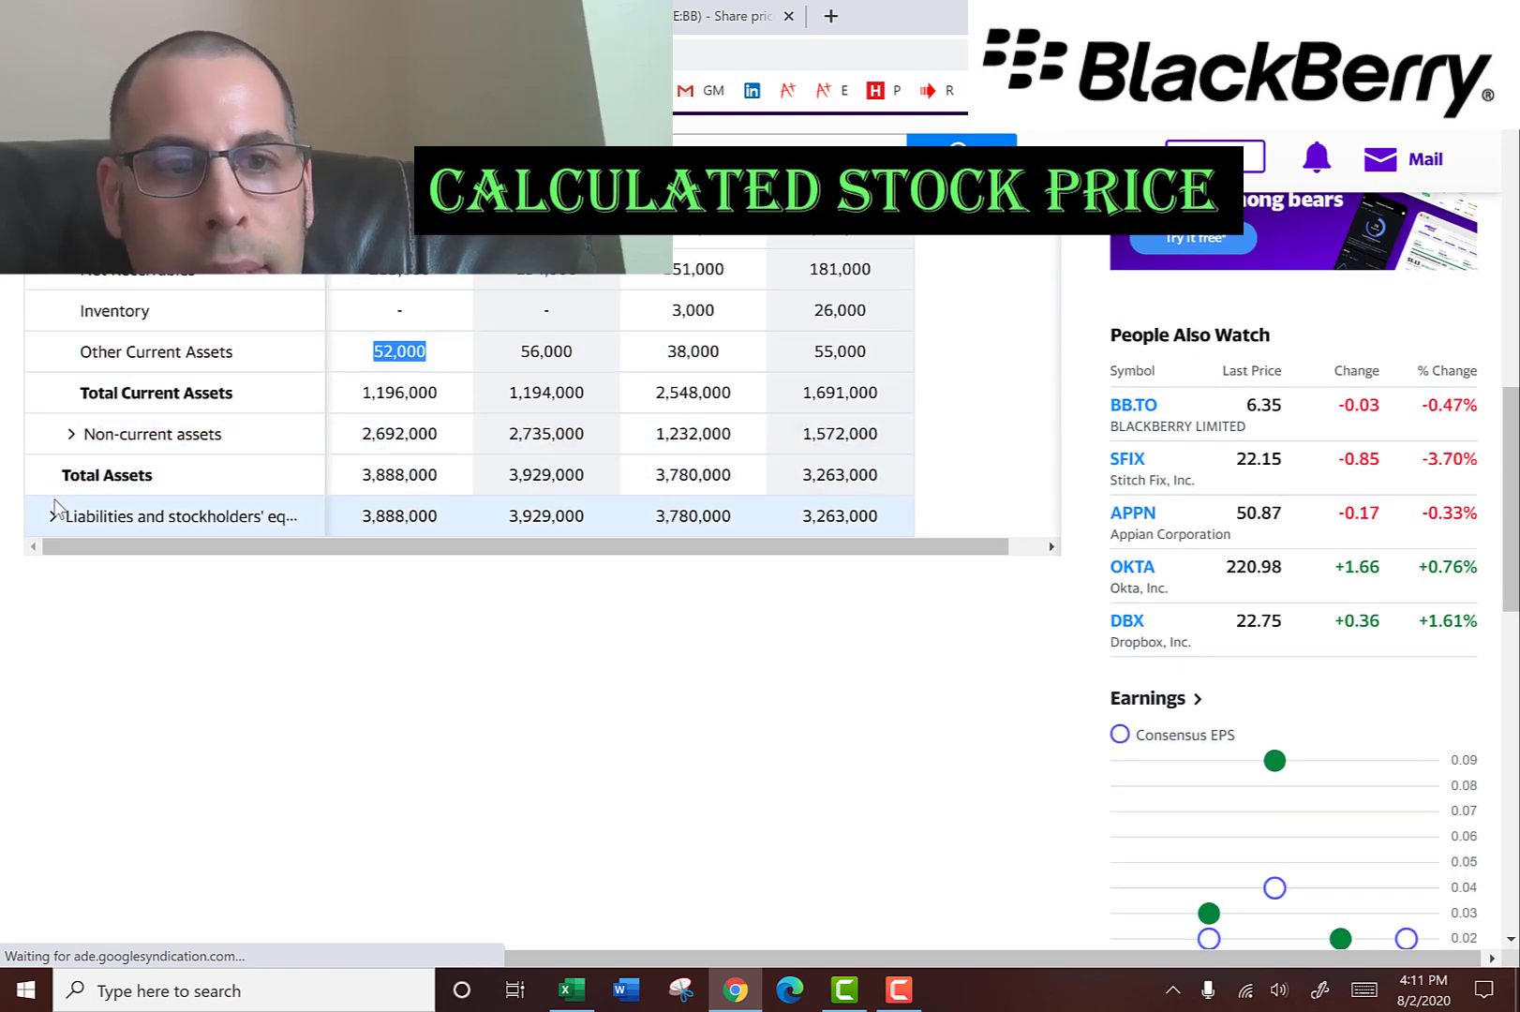
Step: Paste the 2020 Current Liabilities figure of 1,121,000 into the Current Liabilities cell
click(47, 518)
click(71, 556)
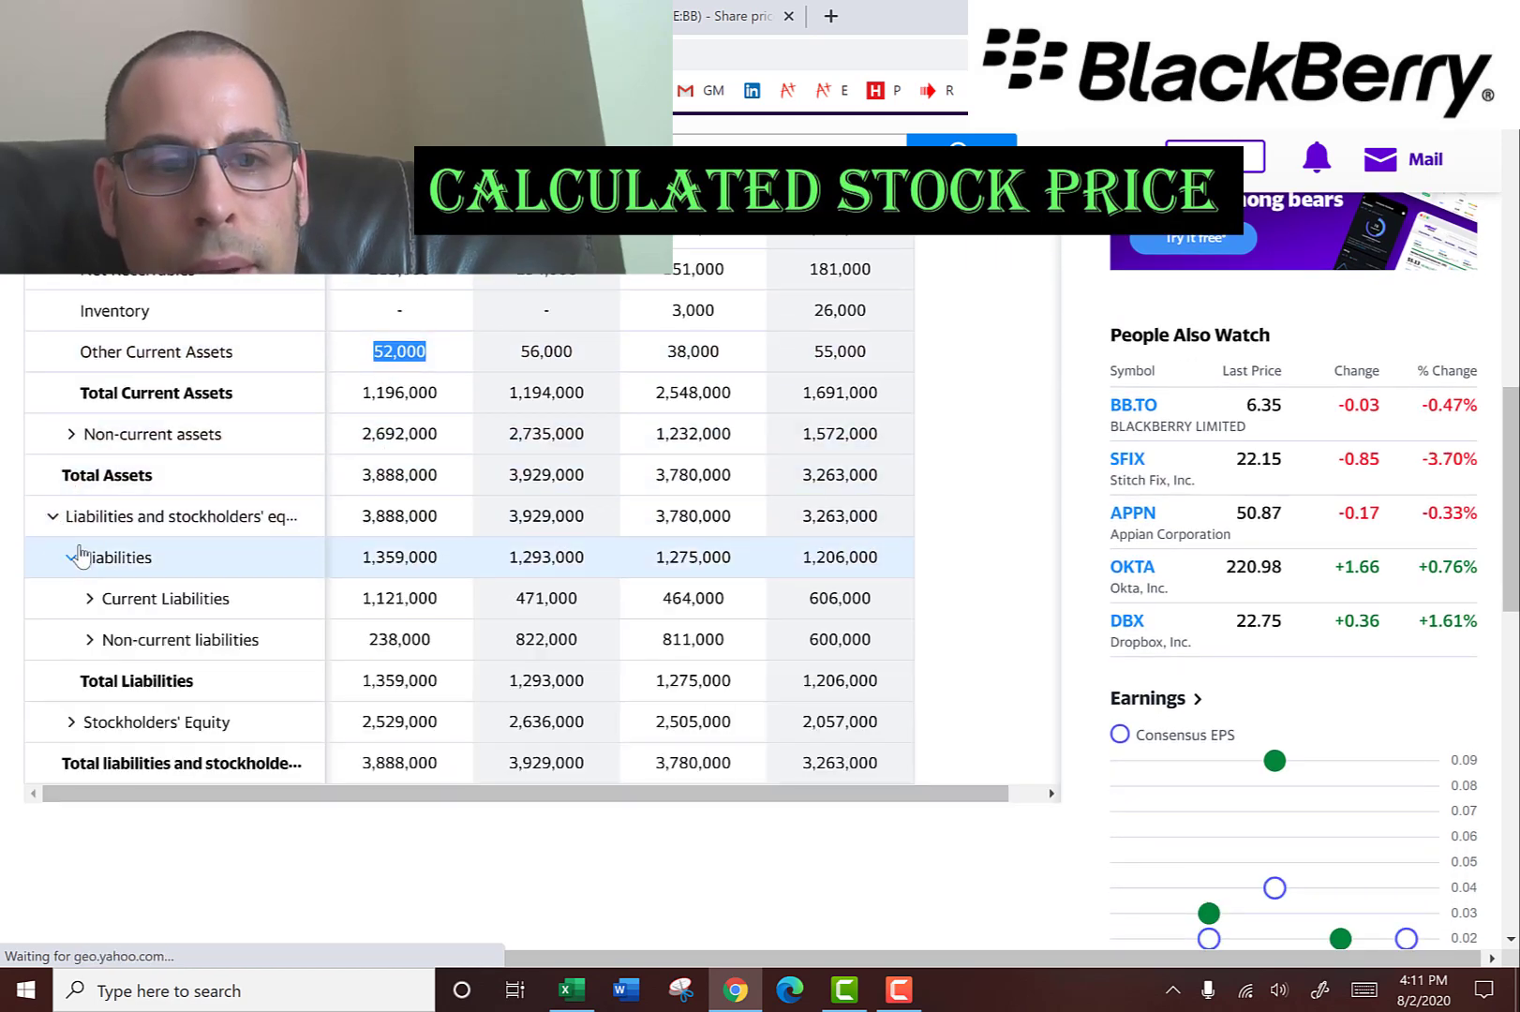
scroll(220, 485, down, 1)
scroll(220, 484, down, 2)
click(89, 376)
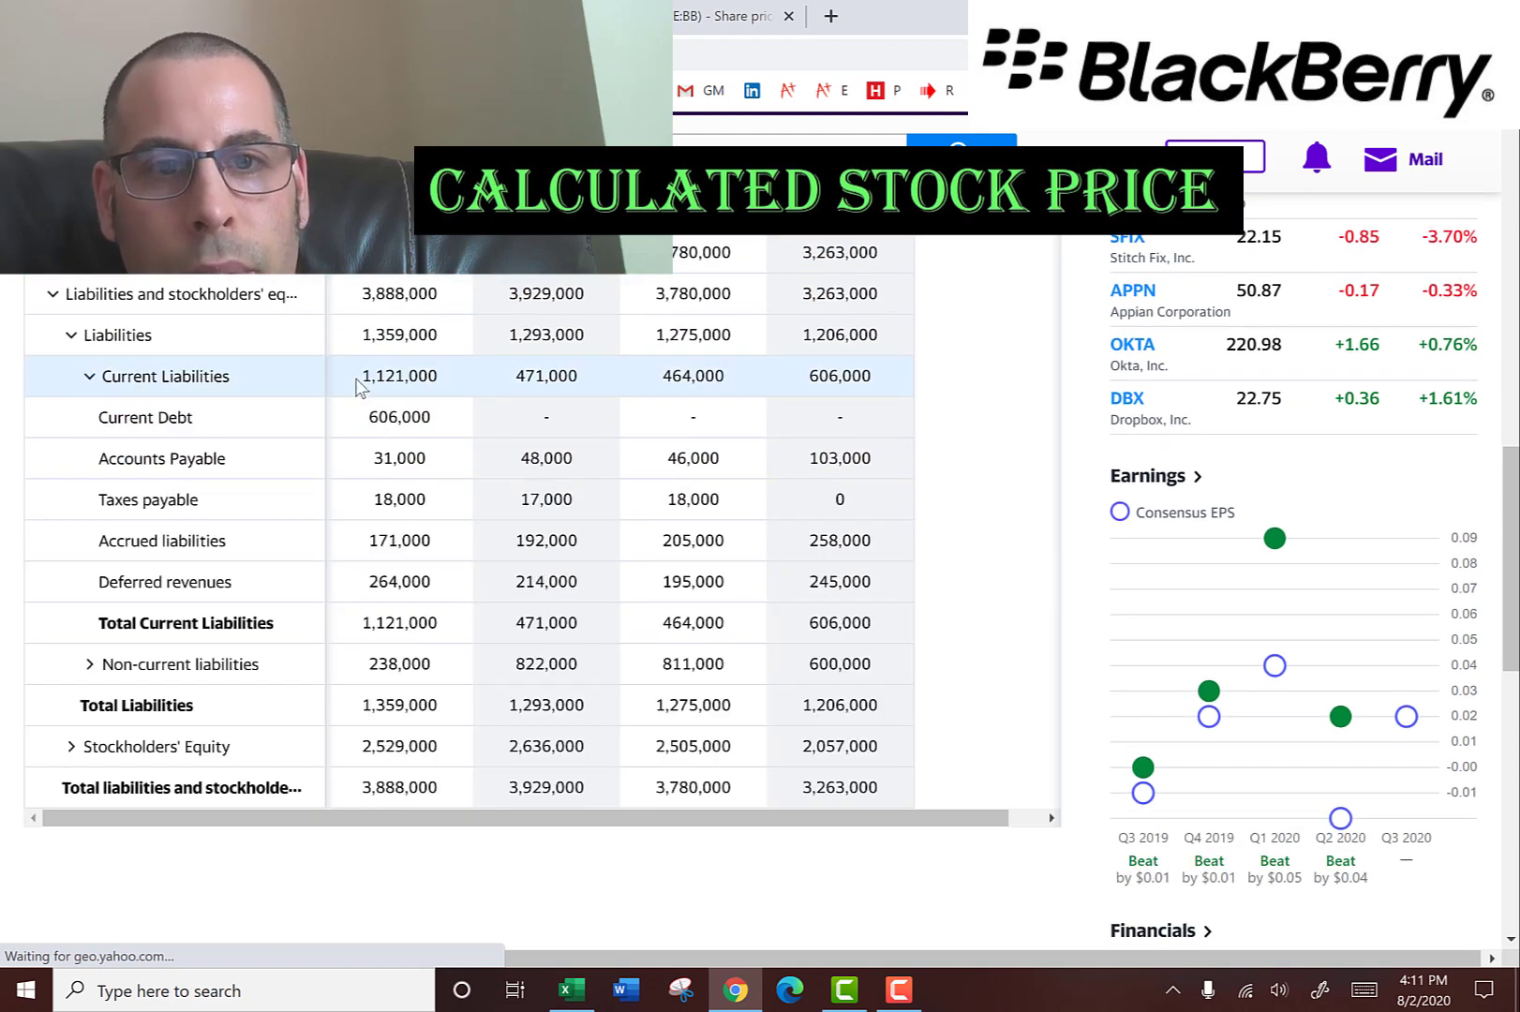
double_click(388, 372)
key(ctrl+c)
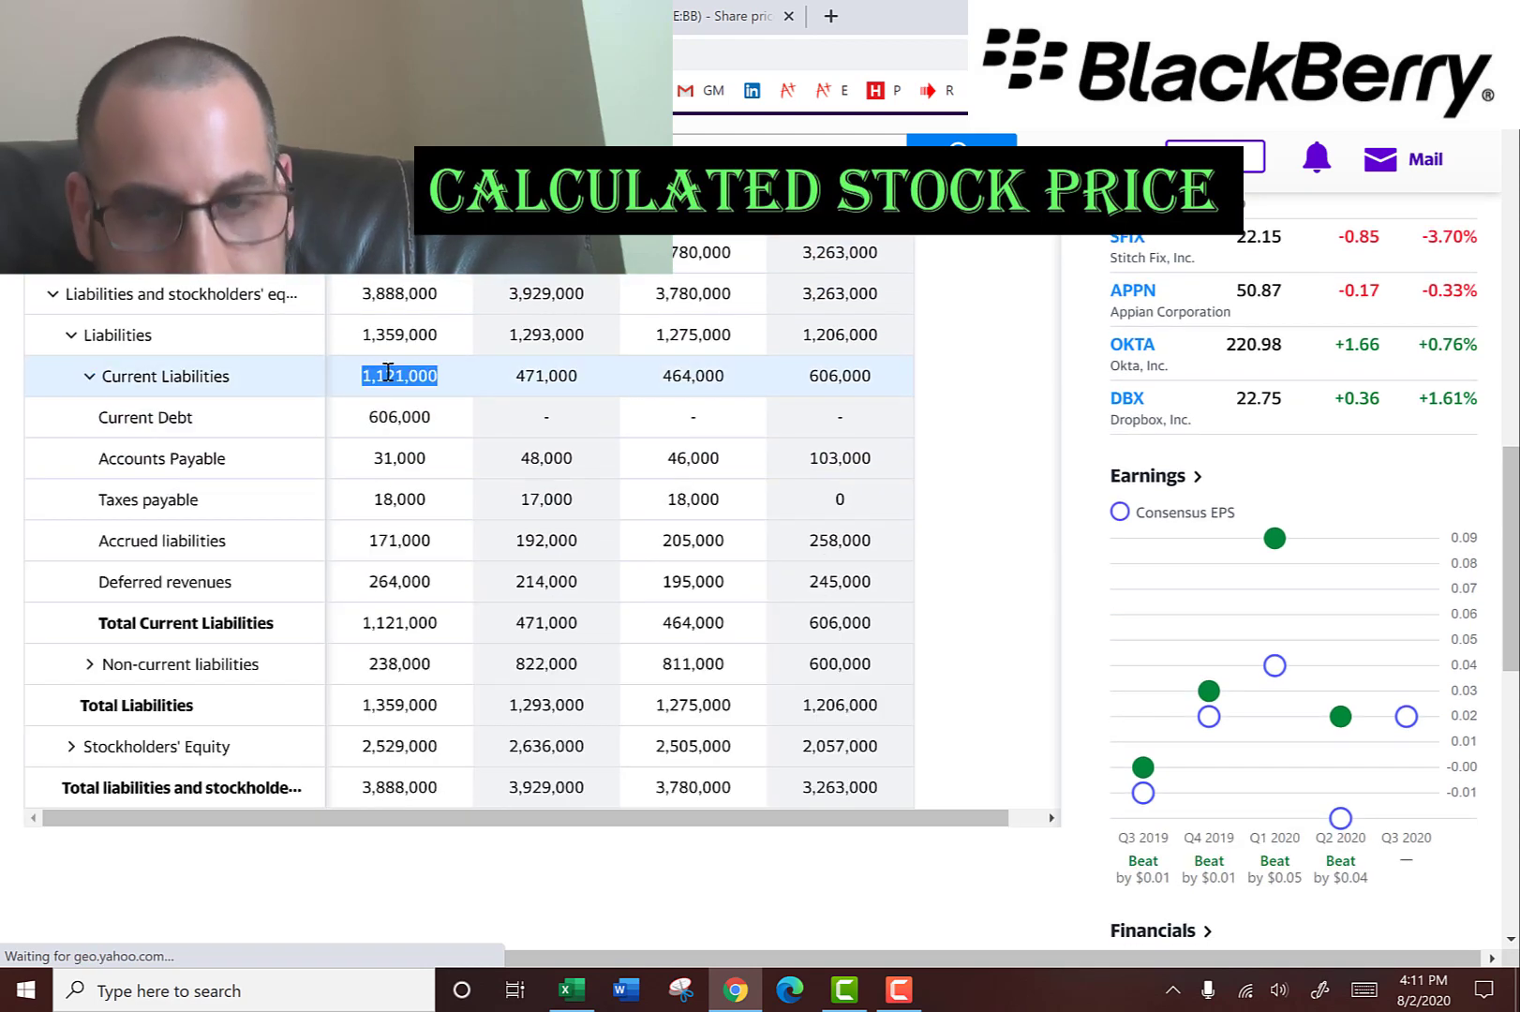
key(alt+Tab)
key(ctrl+v)
key(Return)
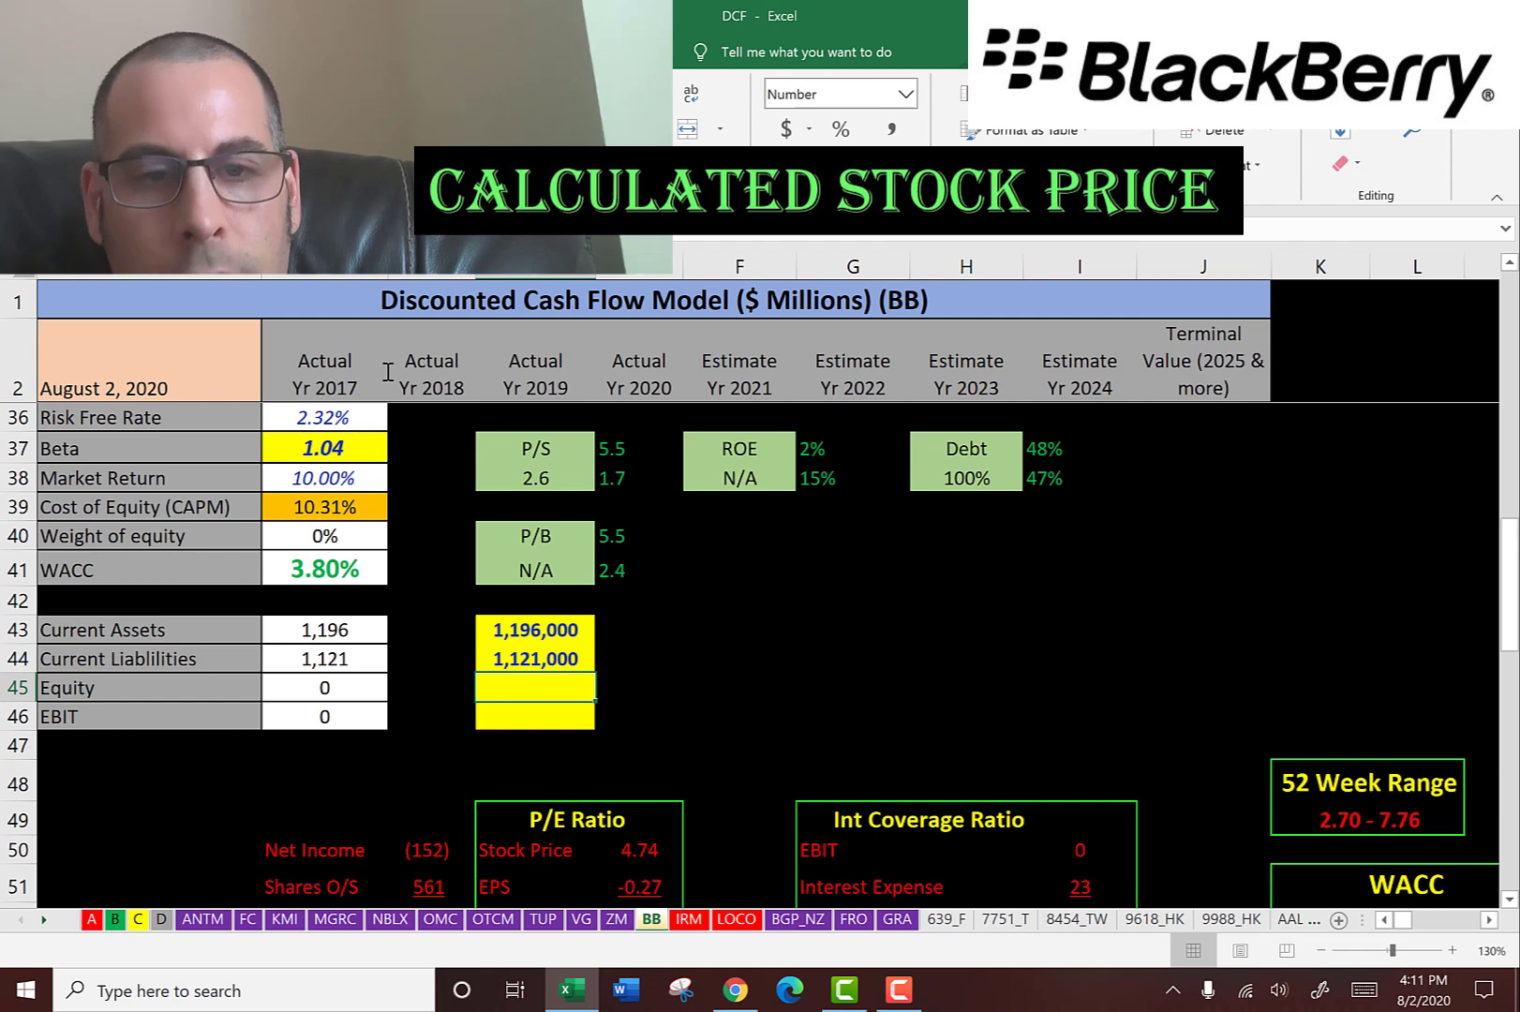
key(alt+Tab)
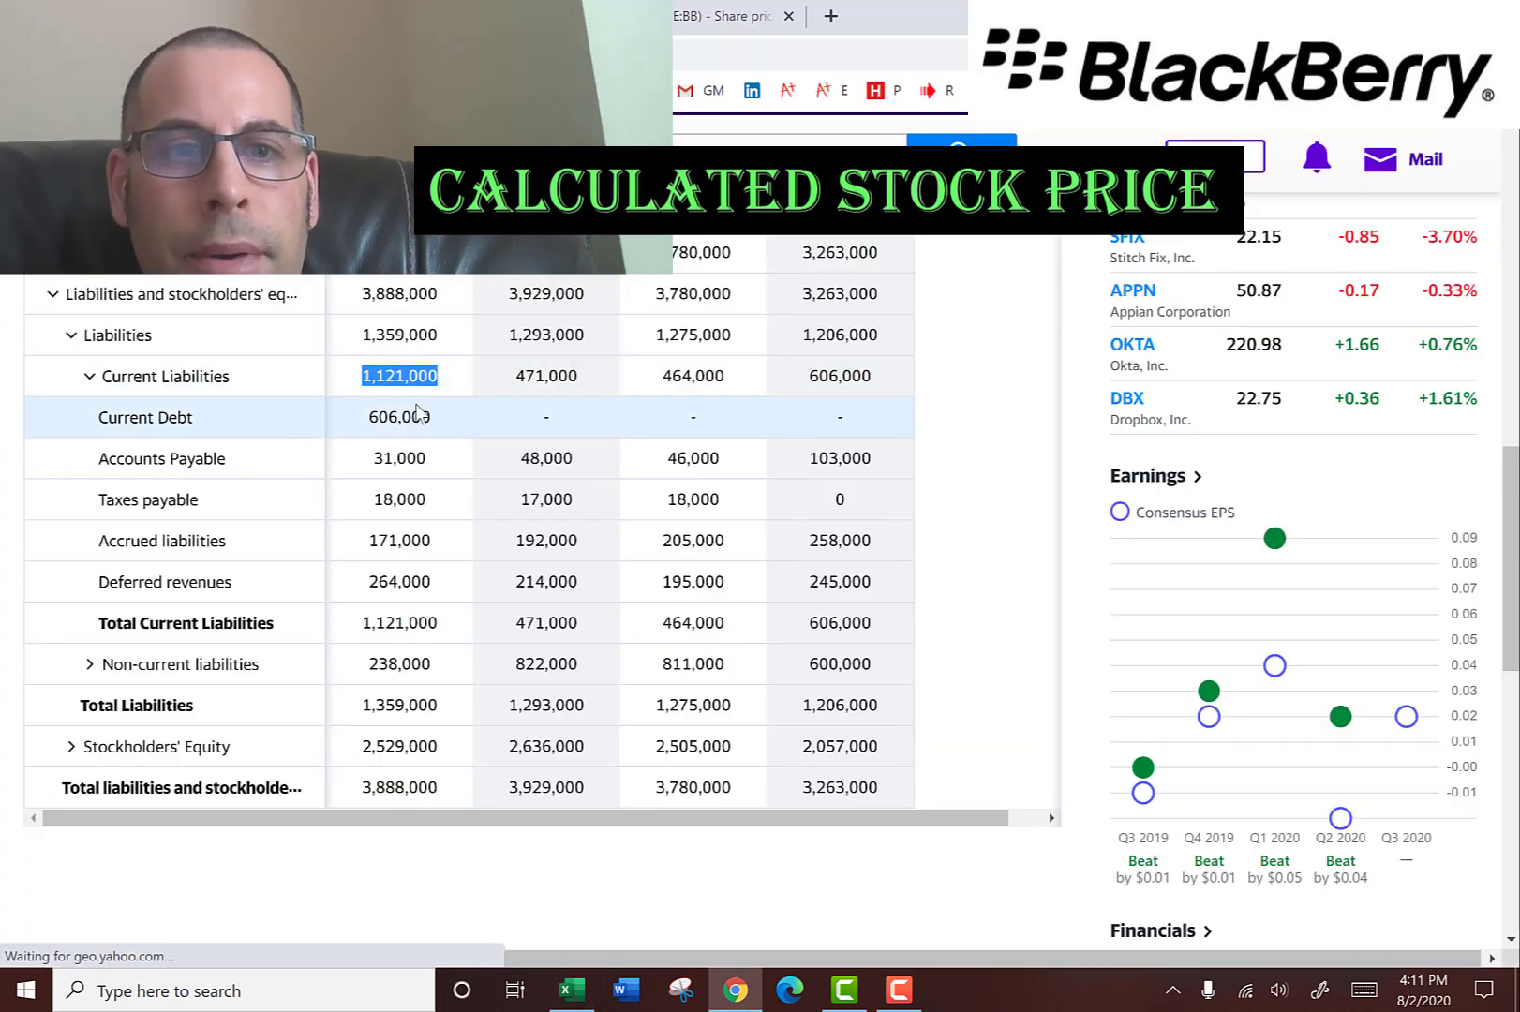
double_click(413, 415)
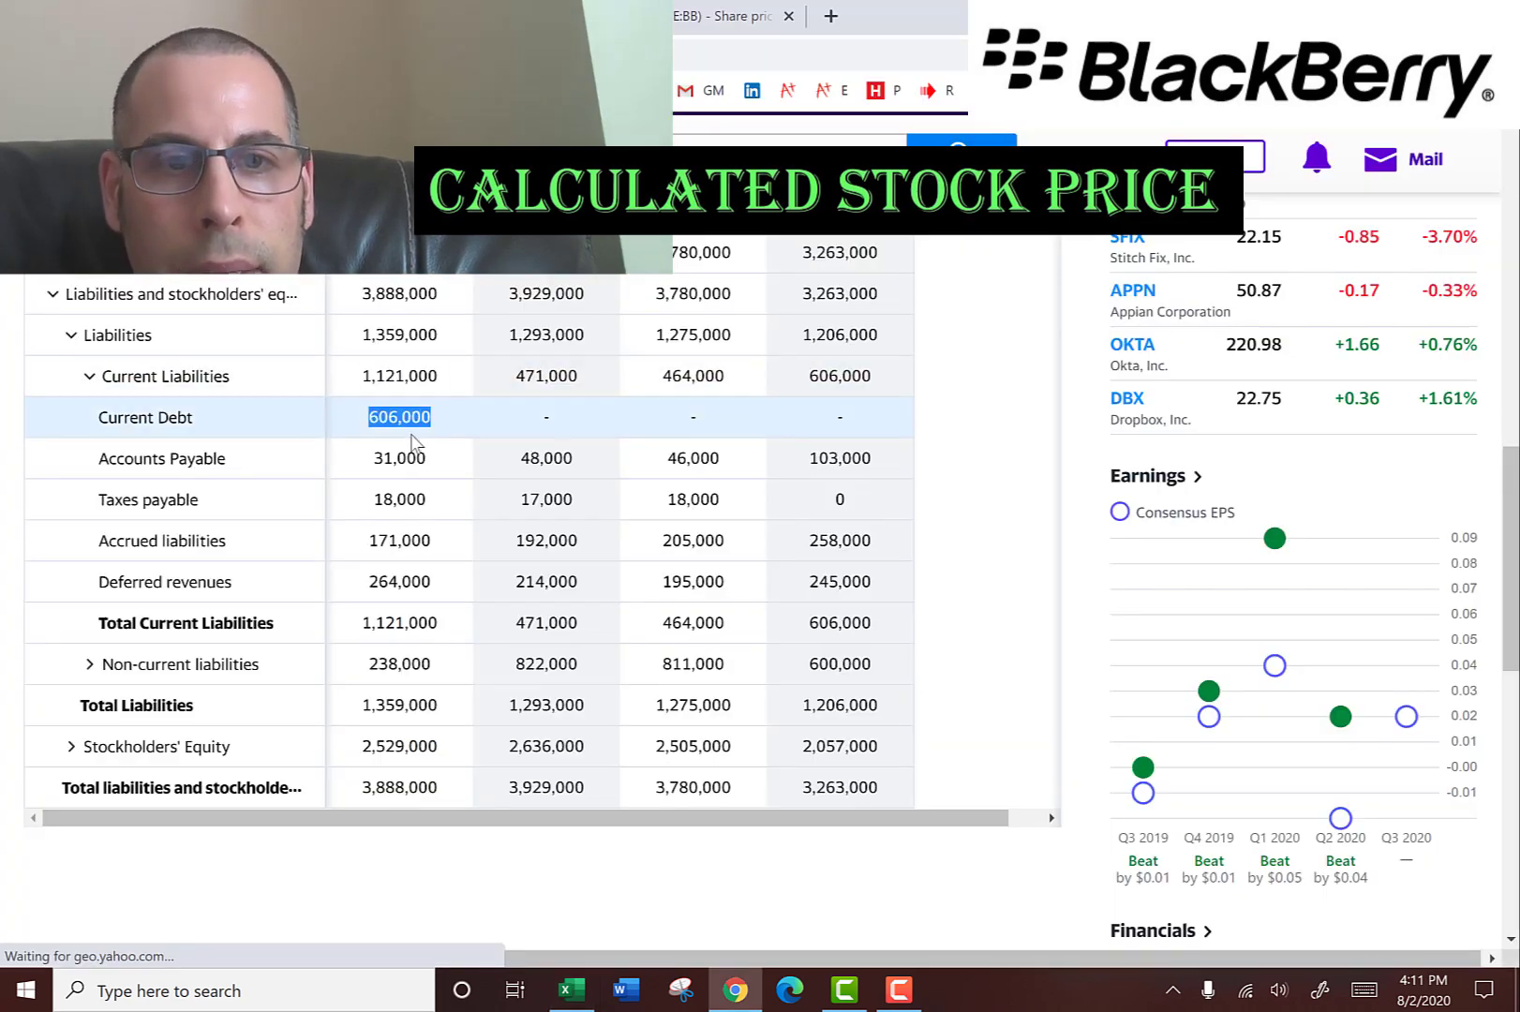
double_click(413, 457)
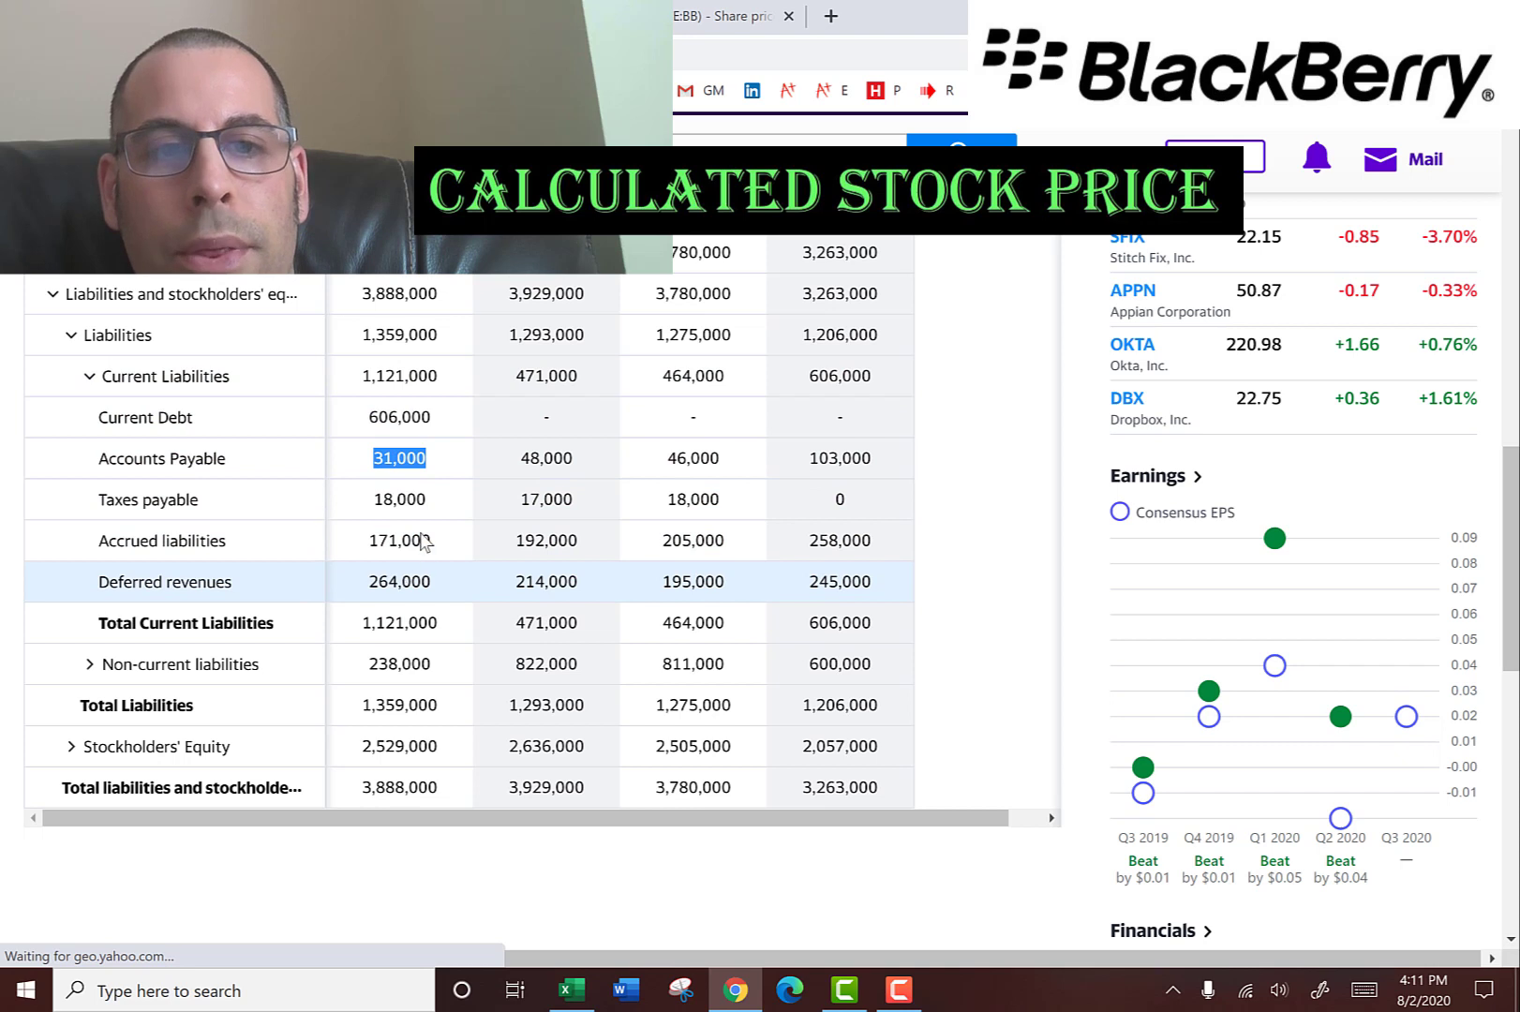
double_click(398, 499)
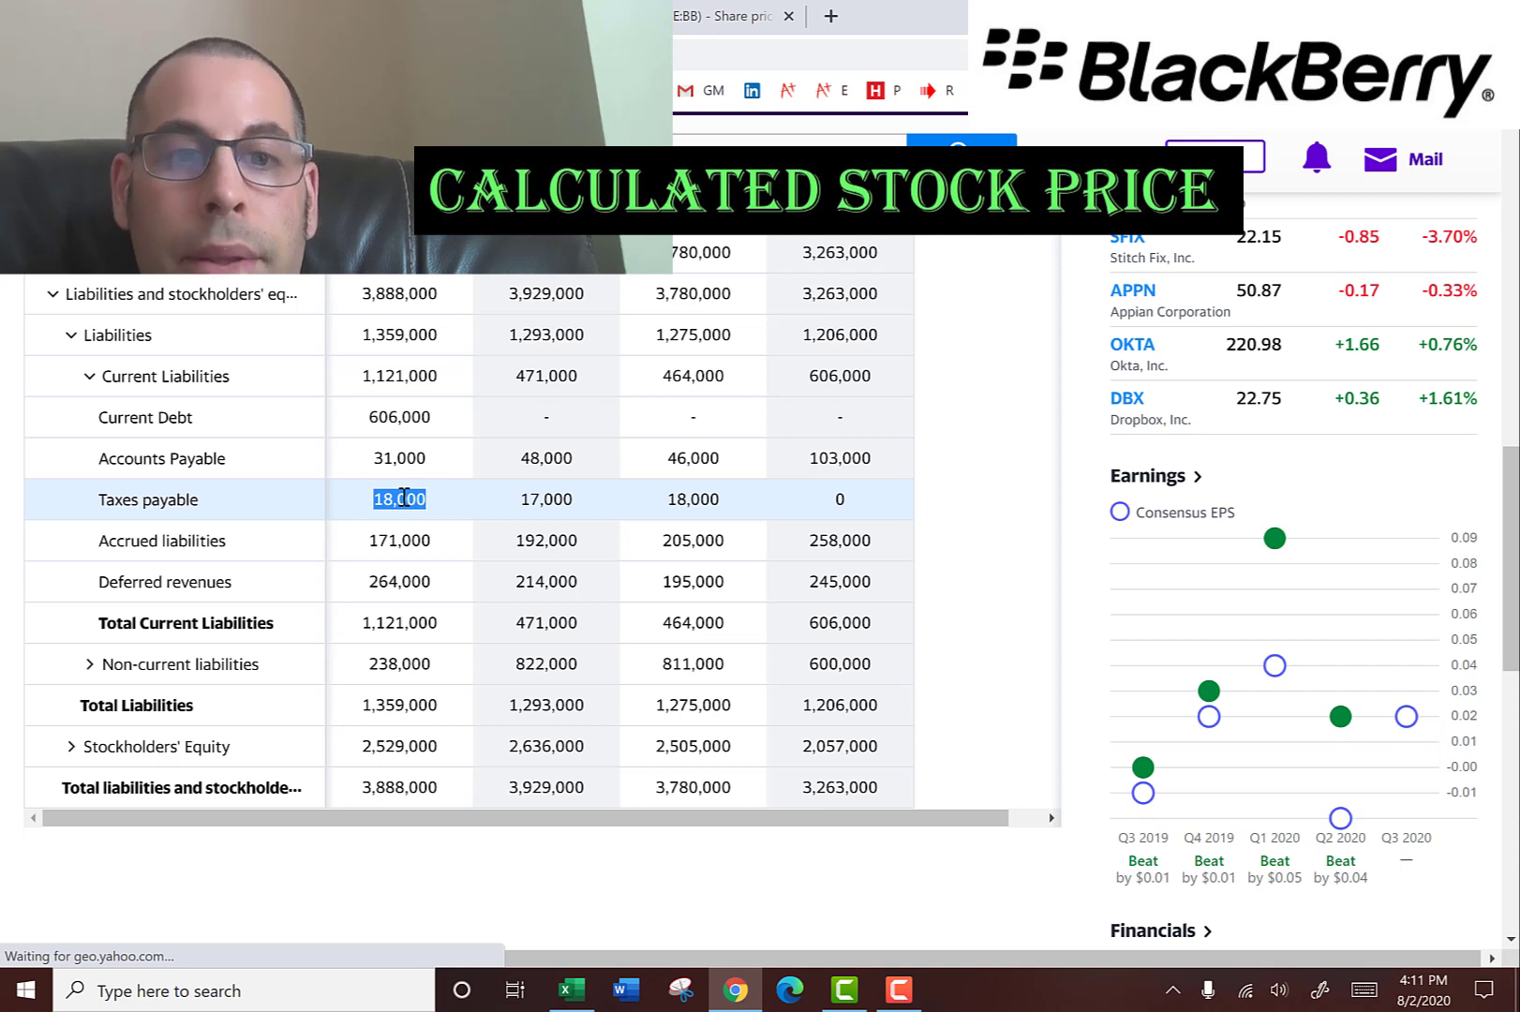
double_click(392, 538)
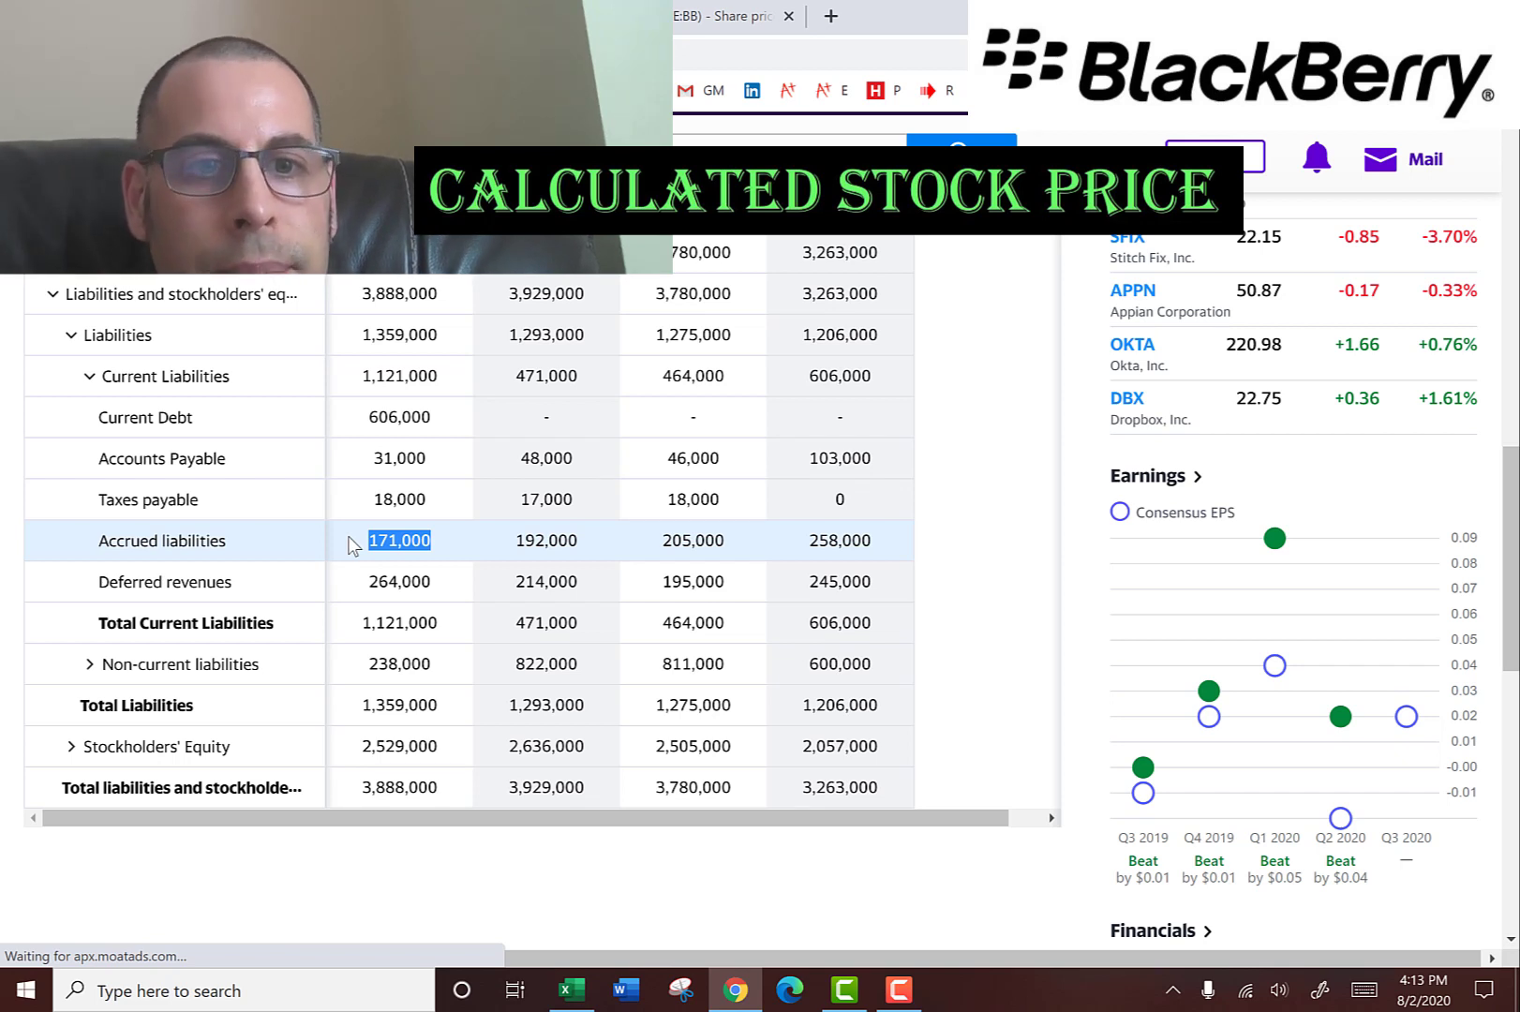
drag(329, 580, 436, 582)
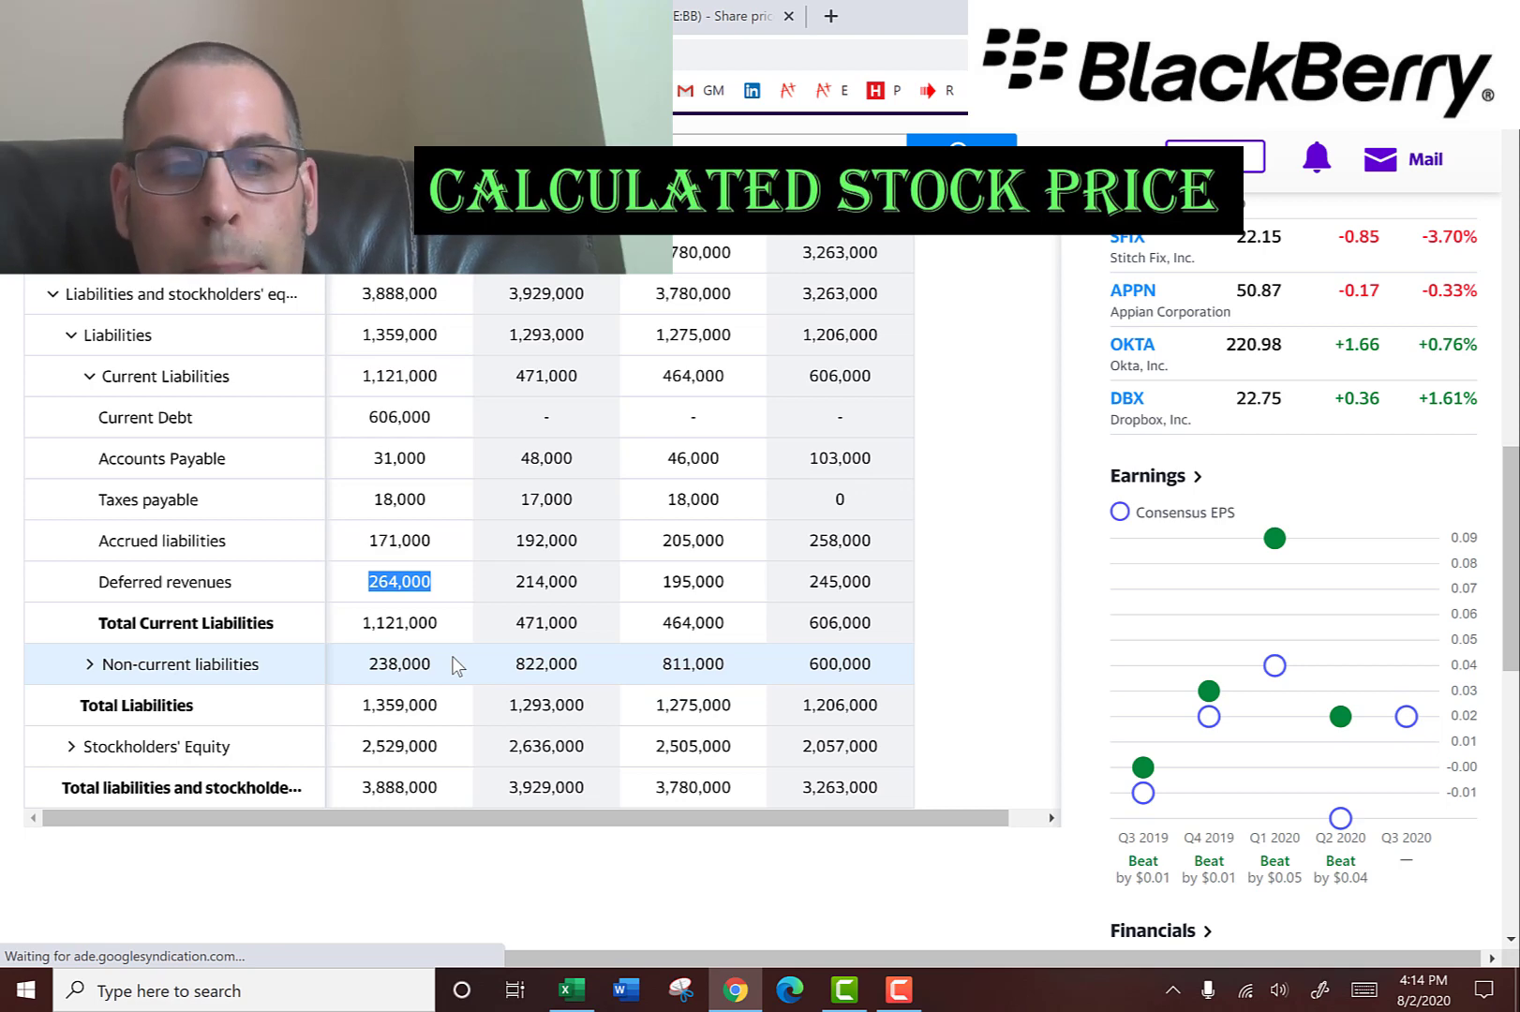
scroll(456, 665, down, 2)
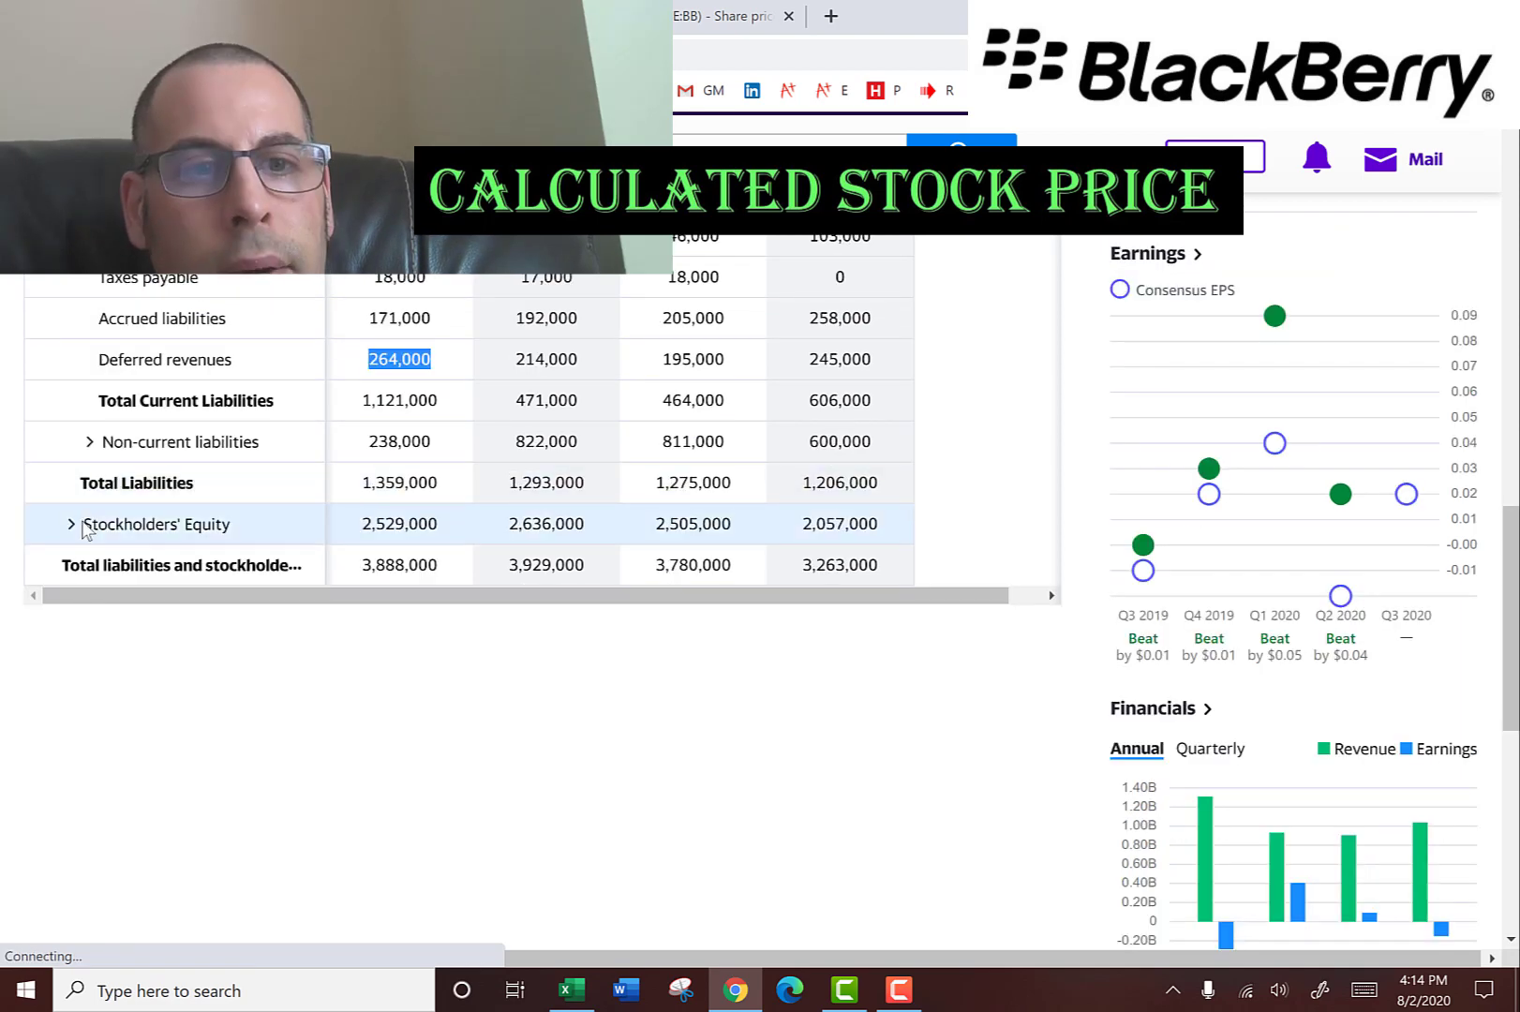
Step: Paste the 2,529,000 Stockholders' Equity total into the Equity cell
click(70, 524)
double_click(379, 527)
key(ctrl+c)
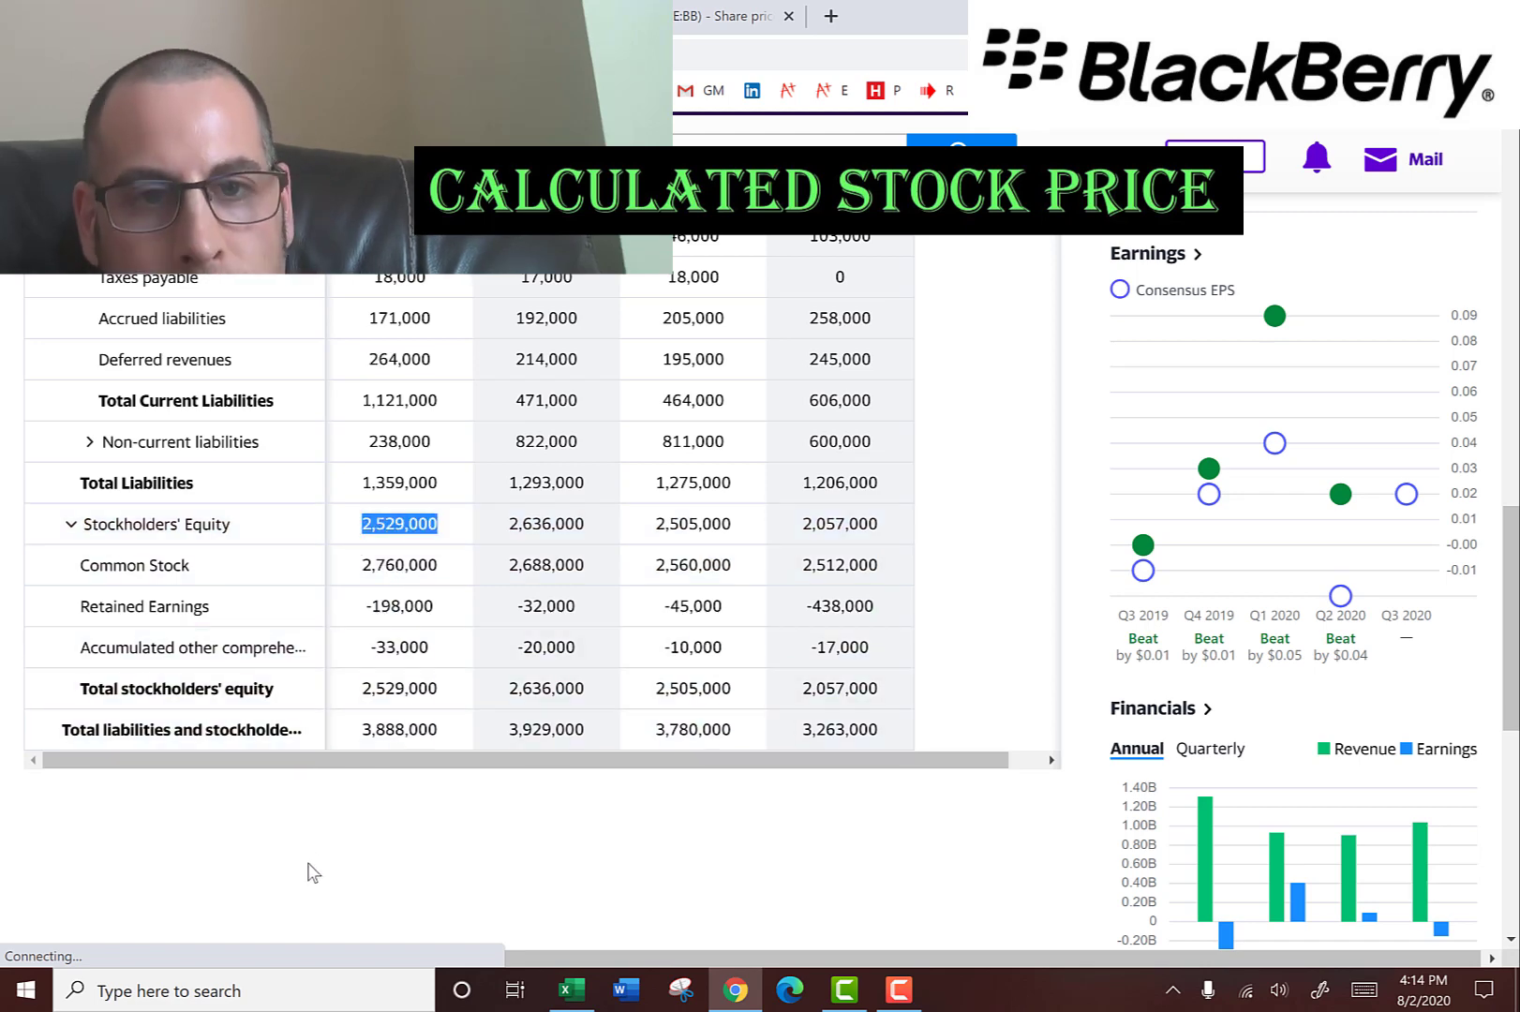
key(alt+Tab)
key(ctrl+v)
key(Return)
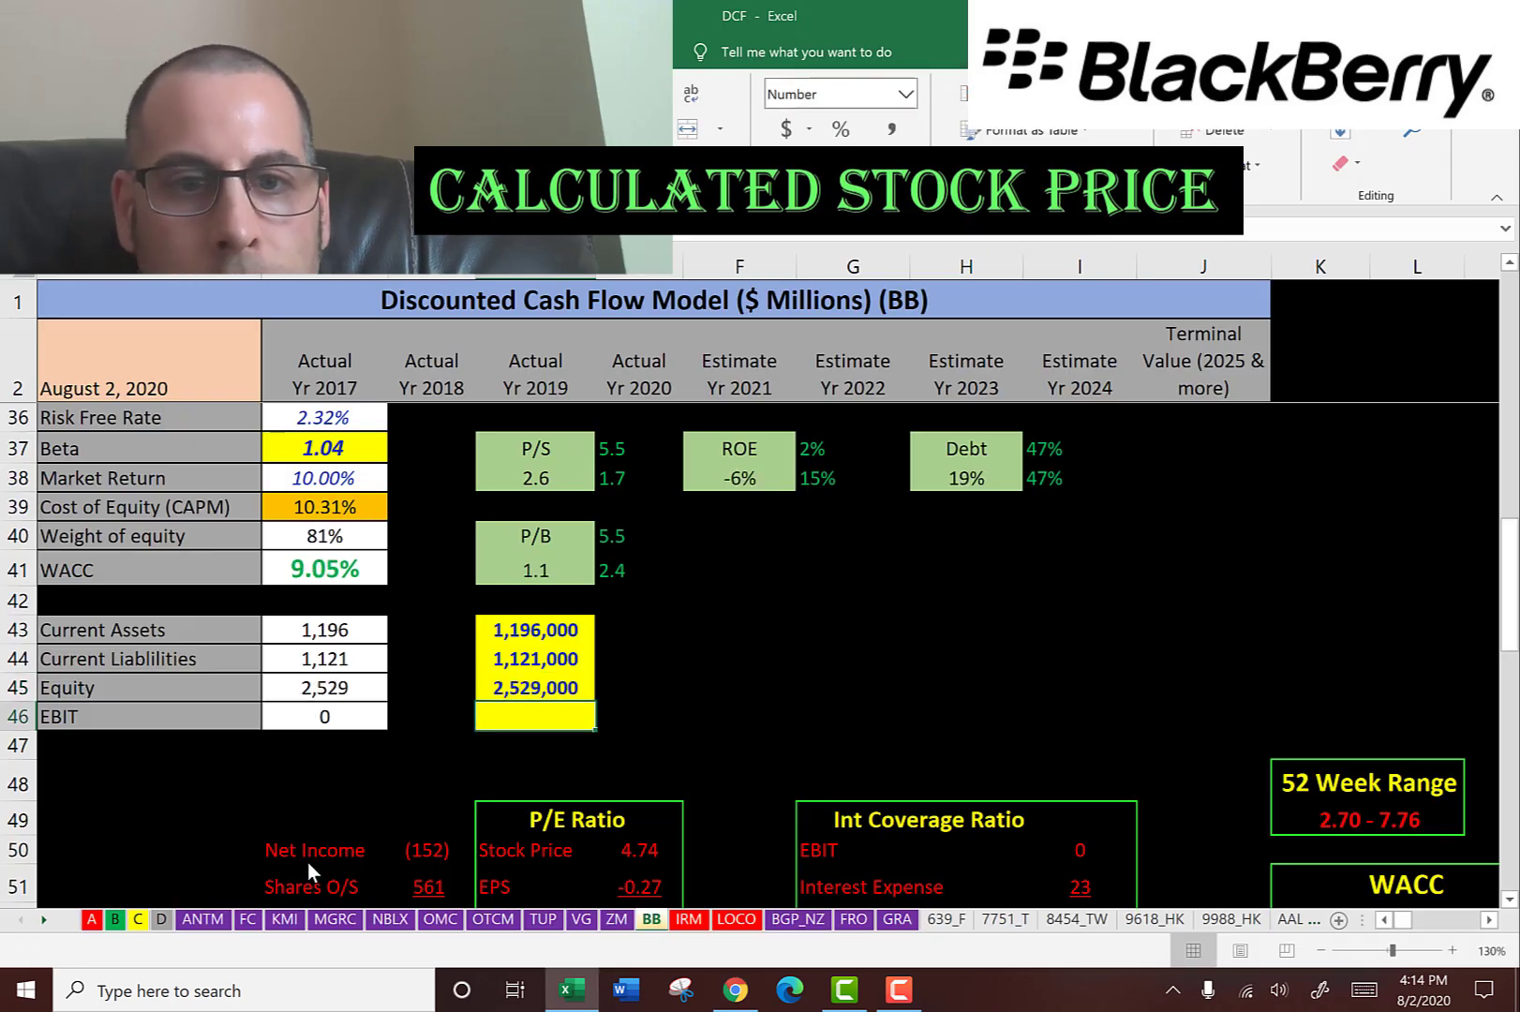
key(alt+Tab)
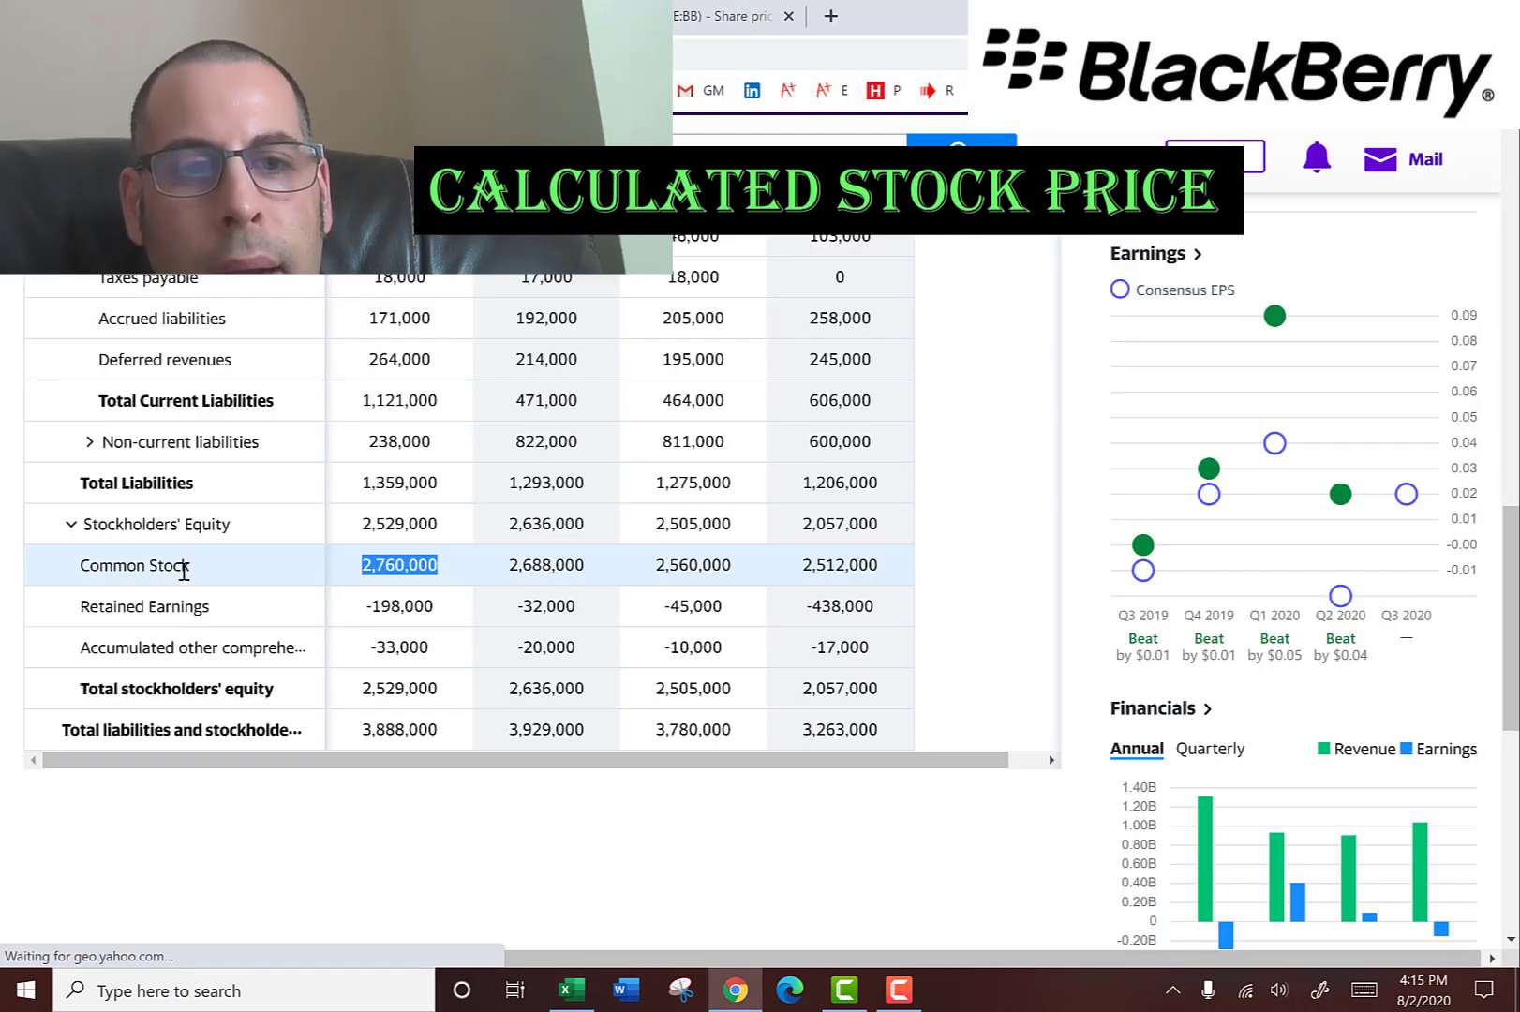
Step: Review equity sub-rows: Retained Earnings -198,000 and accumulated other comprehensive income -33,000
click(390, 566)
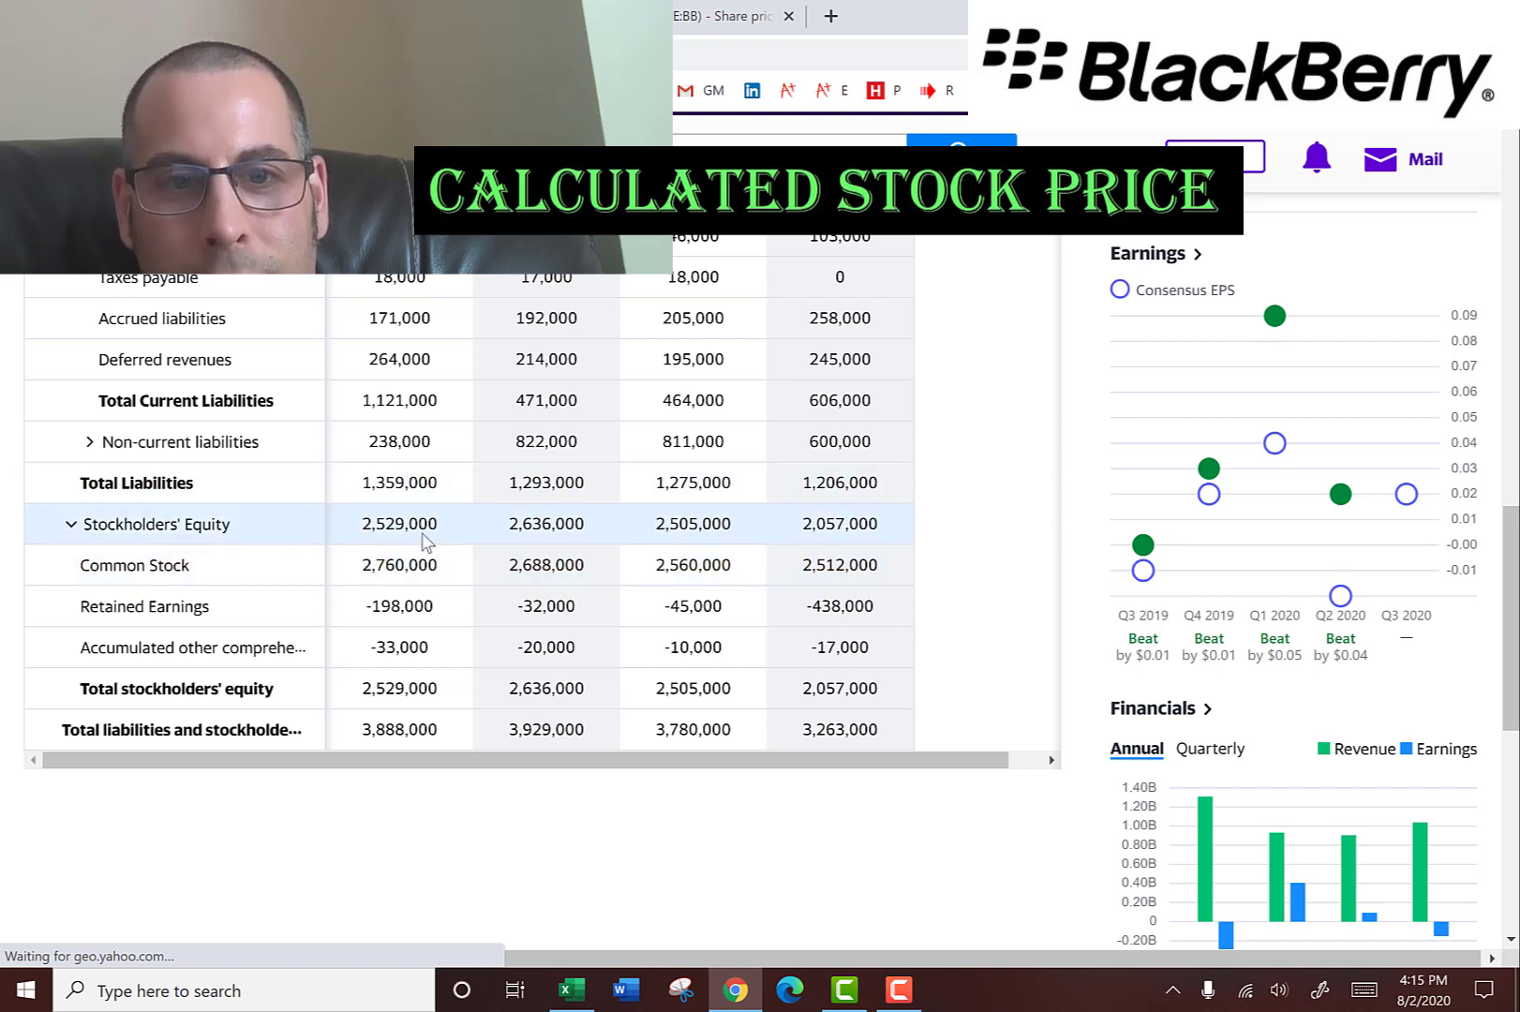
double_click(394, 607)
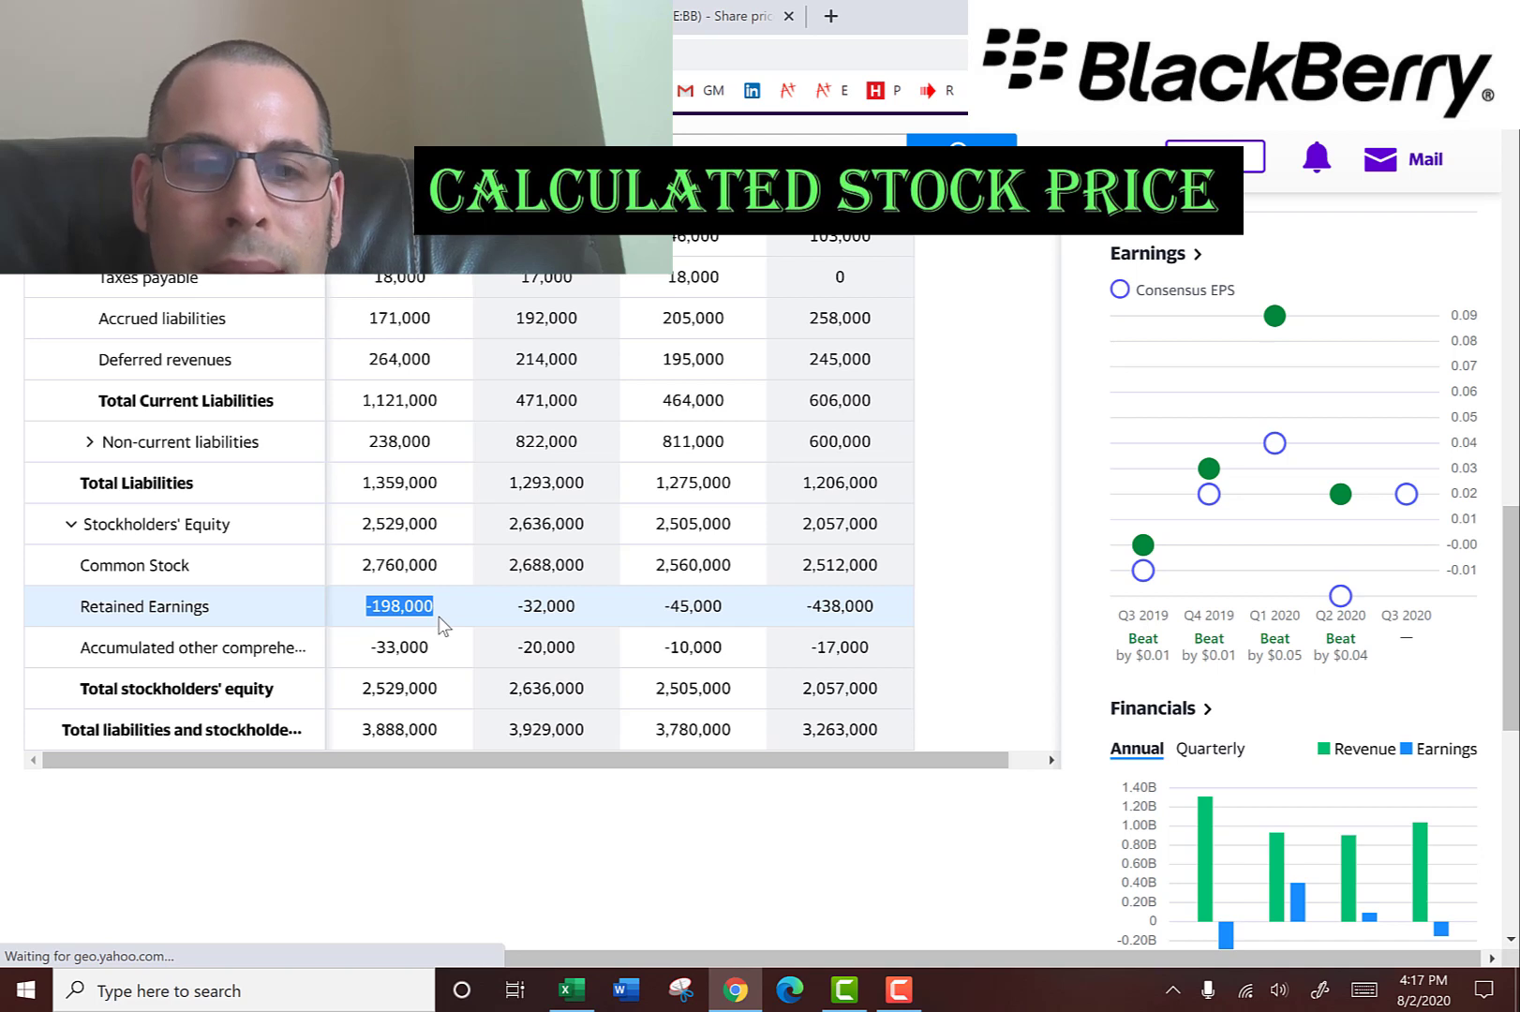
double_click(400, 647)
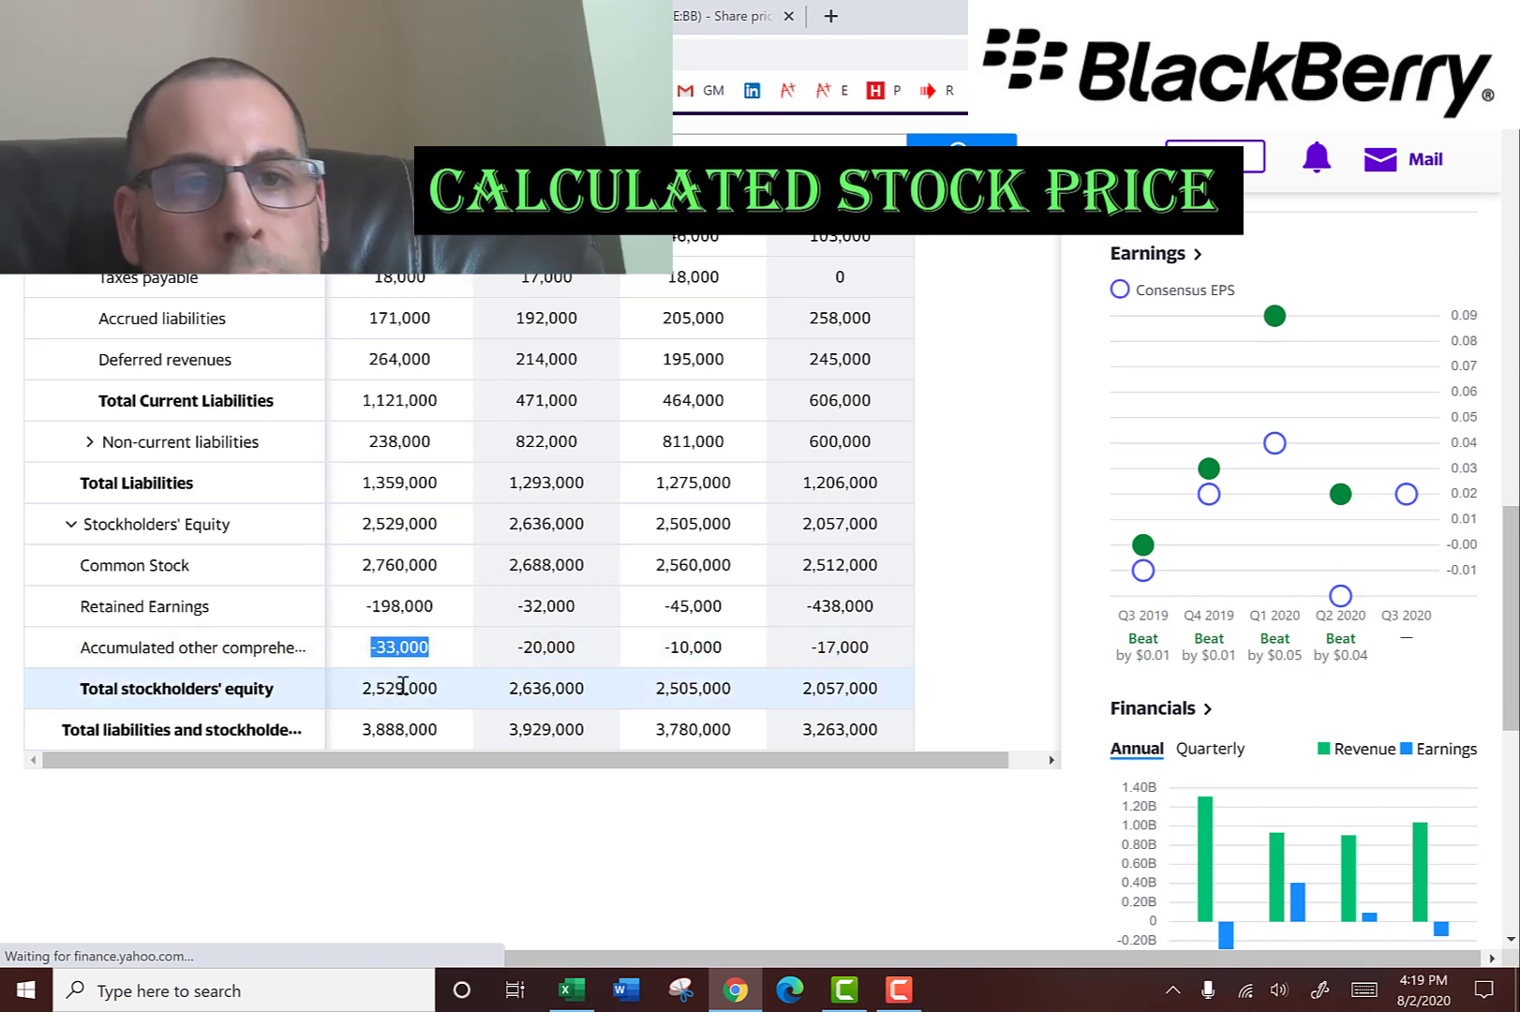
Step: Copy the -183,000 operating income from BlackBerry's income statement into the EBIT cell of row 46
scroll(17, 356, up, 8)
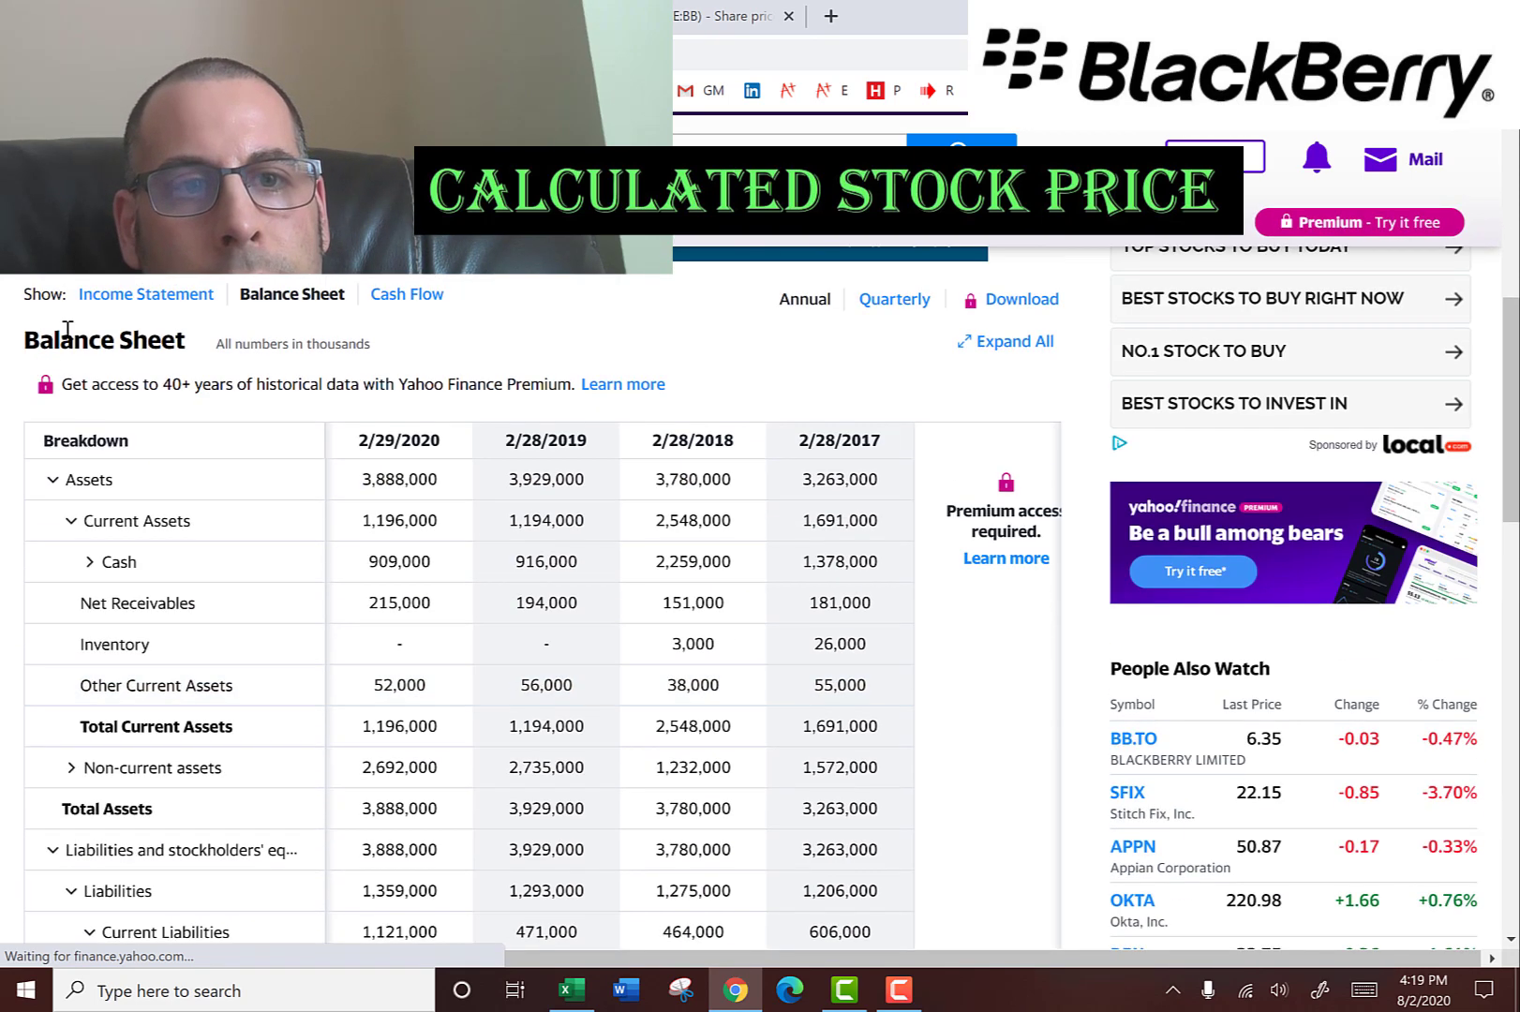
click(101, 298)
scroll(253, 441, down, 2)
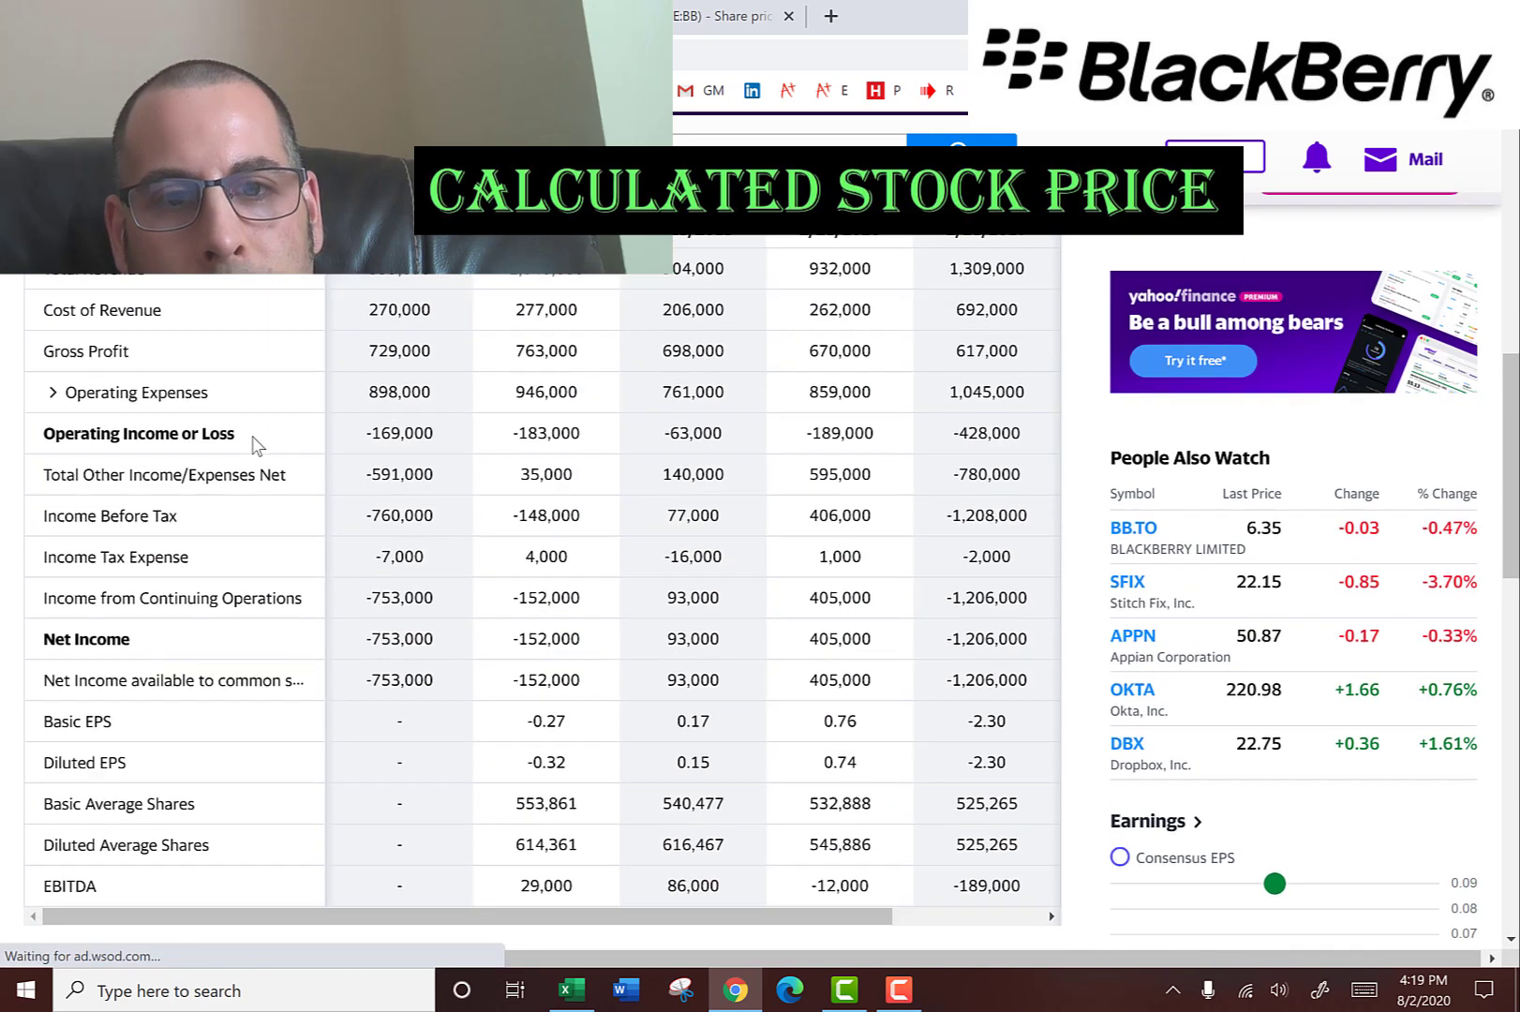
double_click(551, 422)
key(ctrl+c)
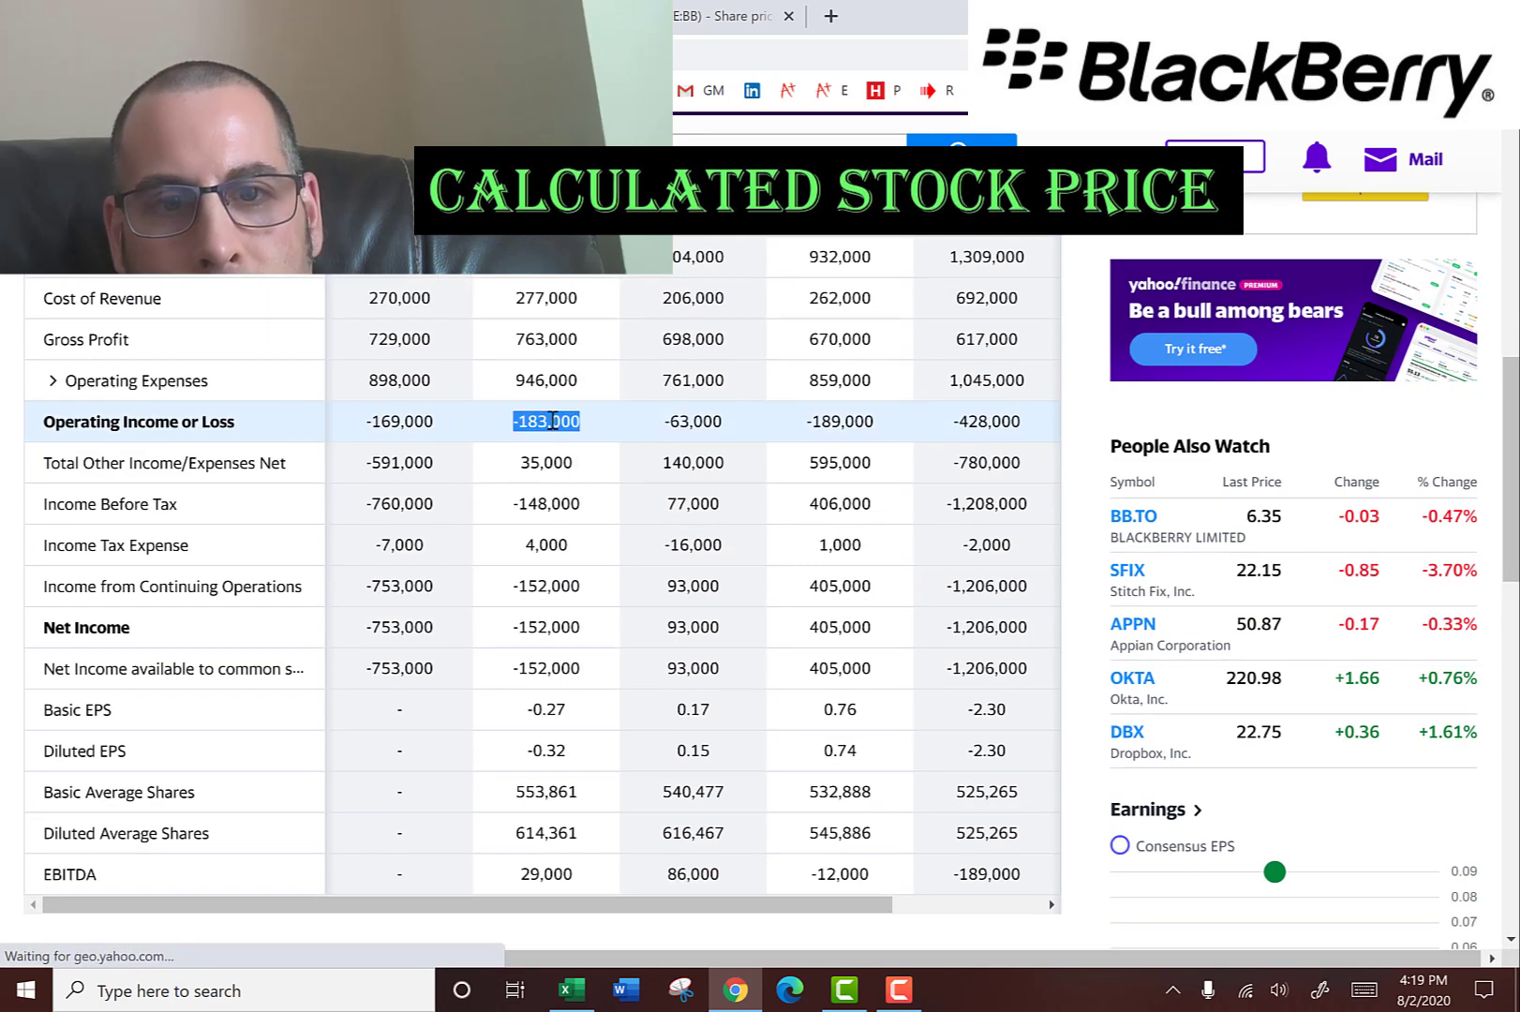
key(alt+Tab)
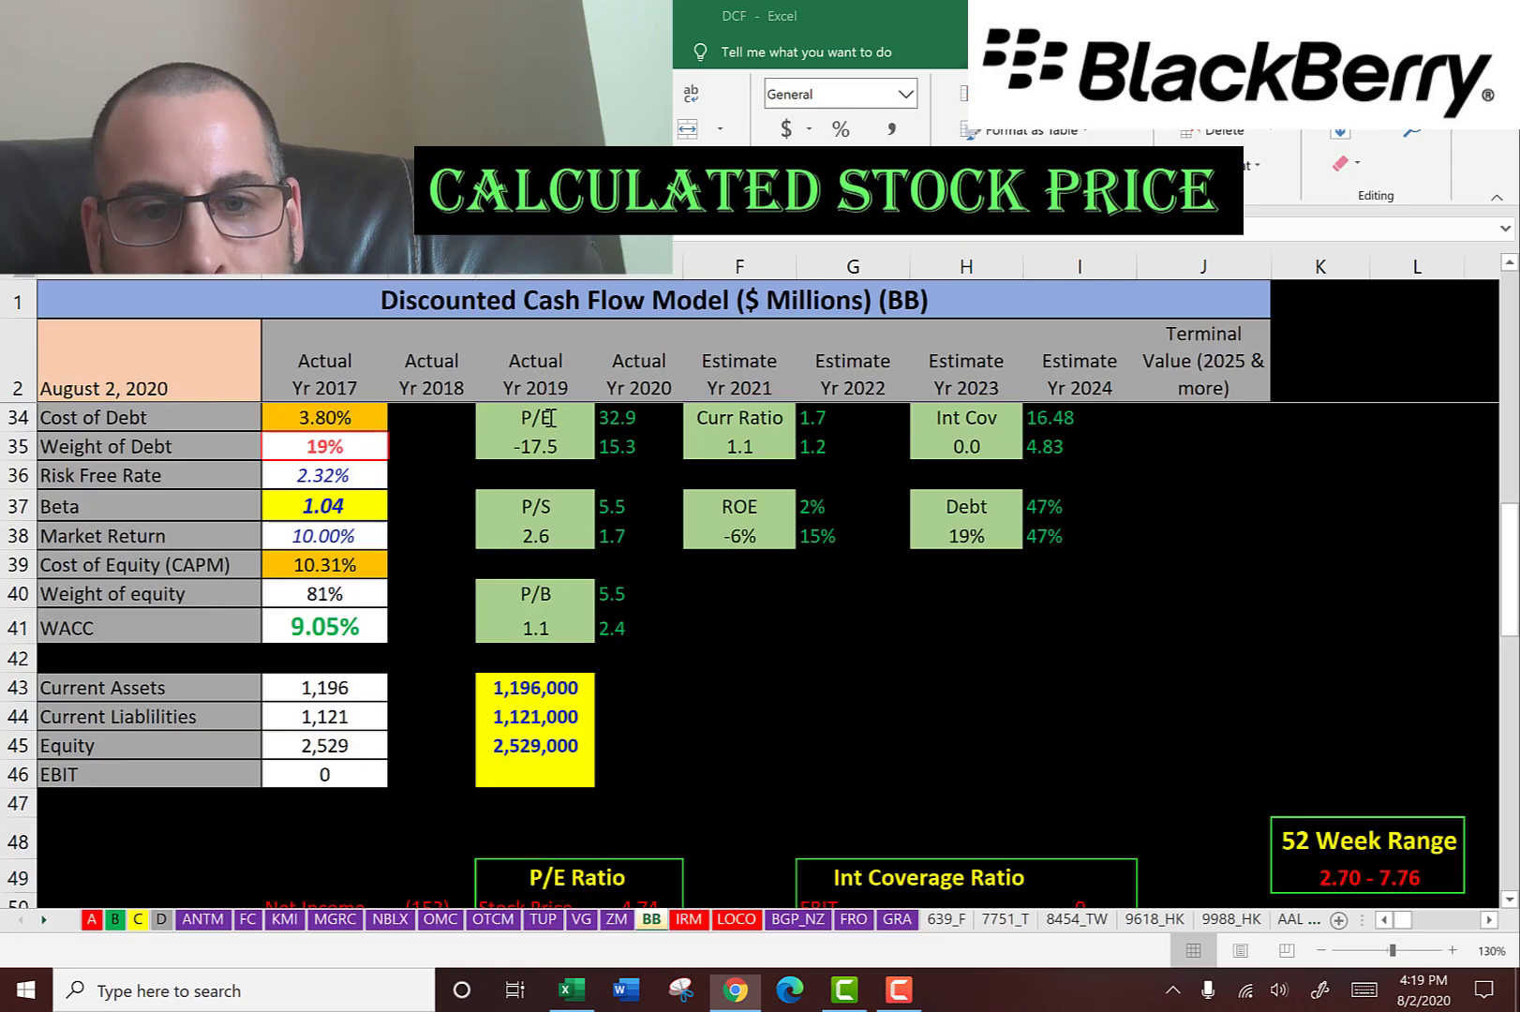
key(Up)
key(Up)
key(Up)
key(F2)
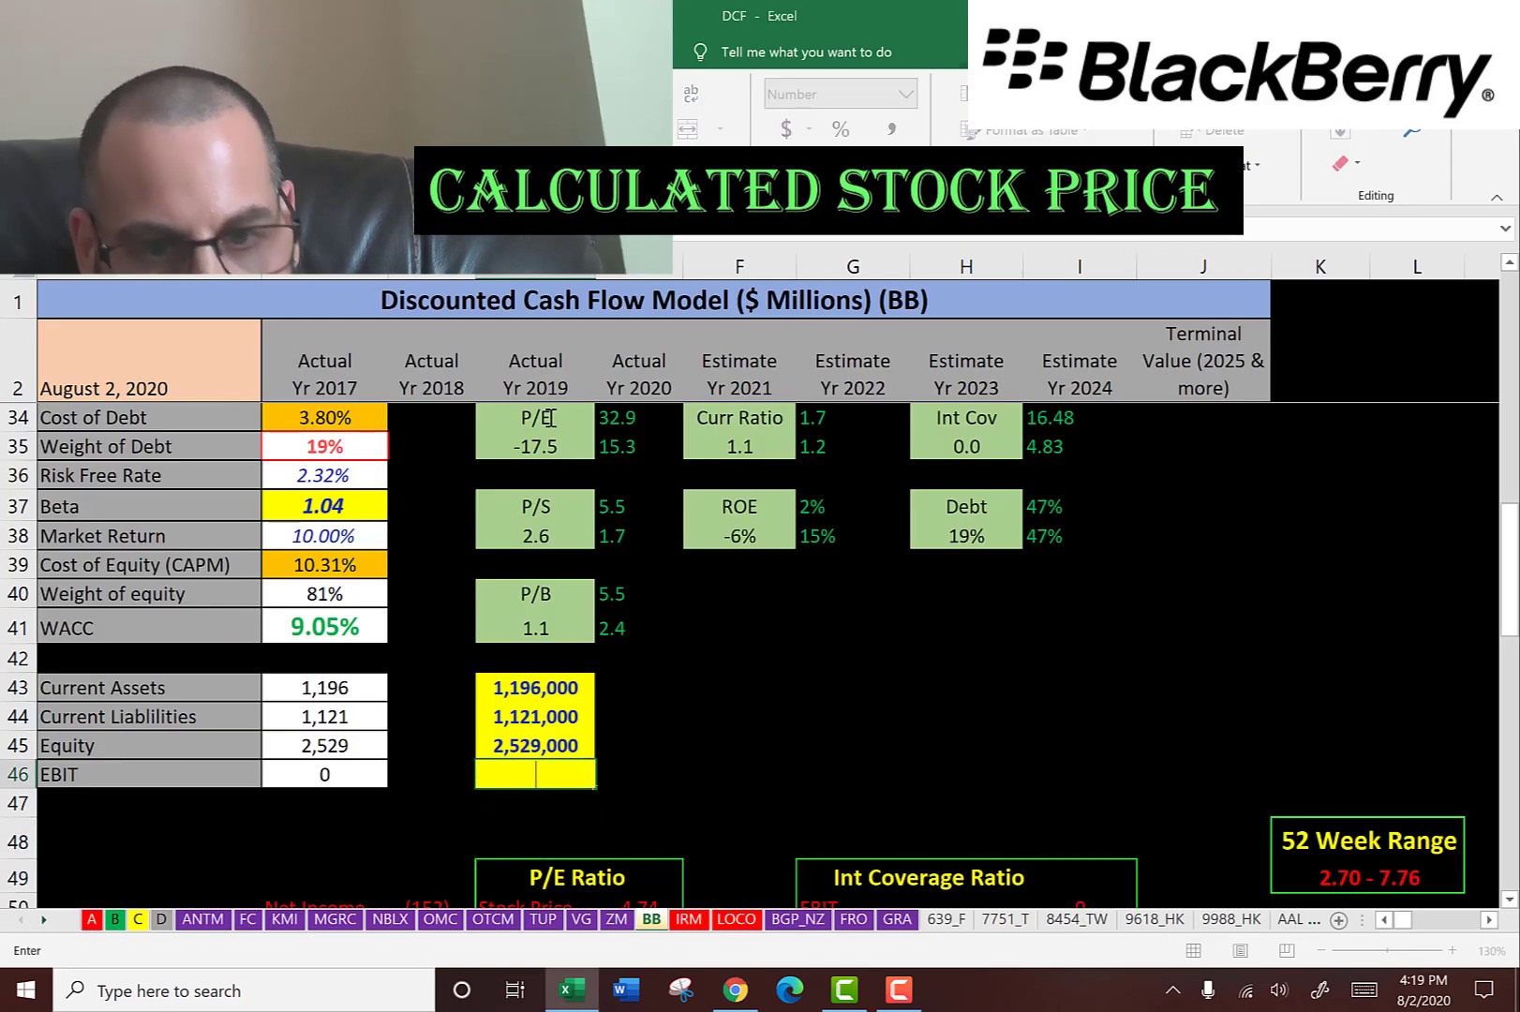
key(ctrl+v)
key(Return)
key(alt+Tab)
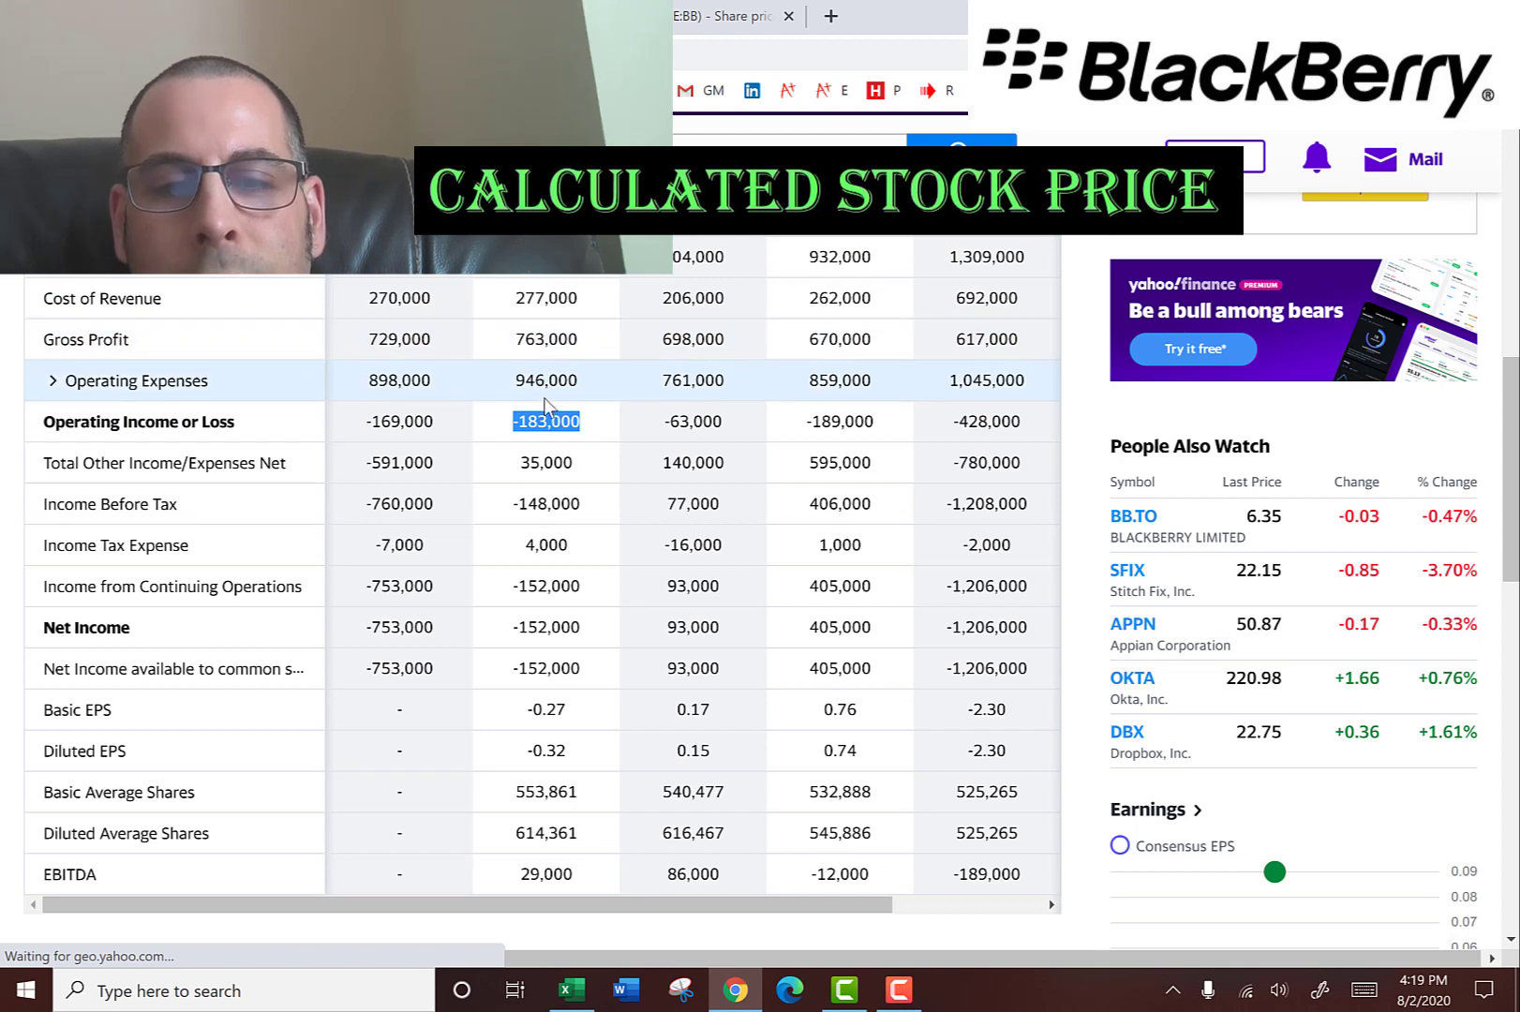
Step: Highlight the 405,000 net income and 595,000 total other income figures on the income statement
click(704, 429)
drag(1044, 423, 514, 429)
drag(645, 641, 904, 641)
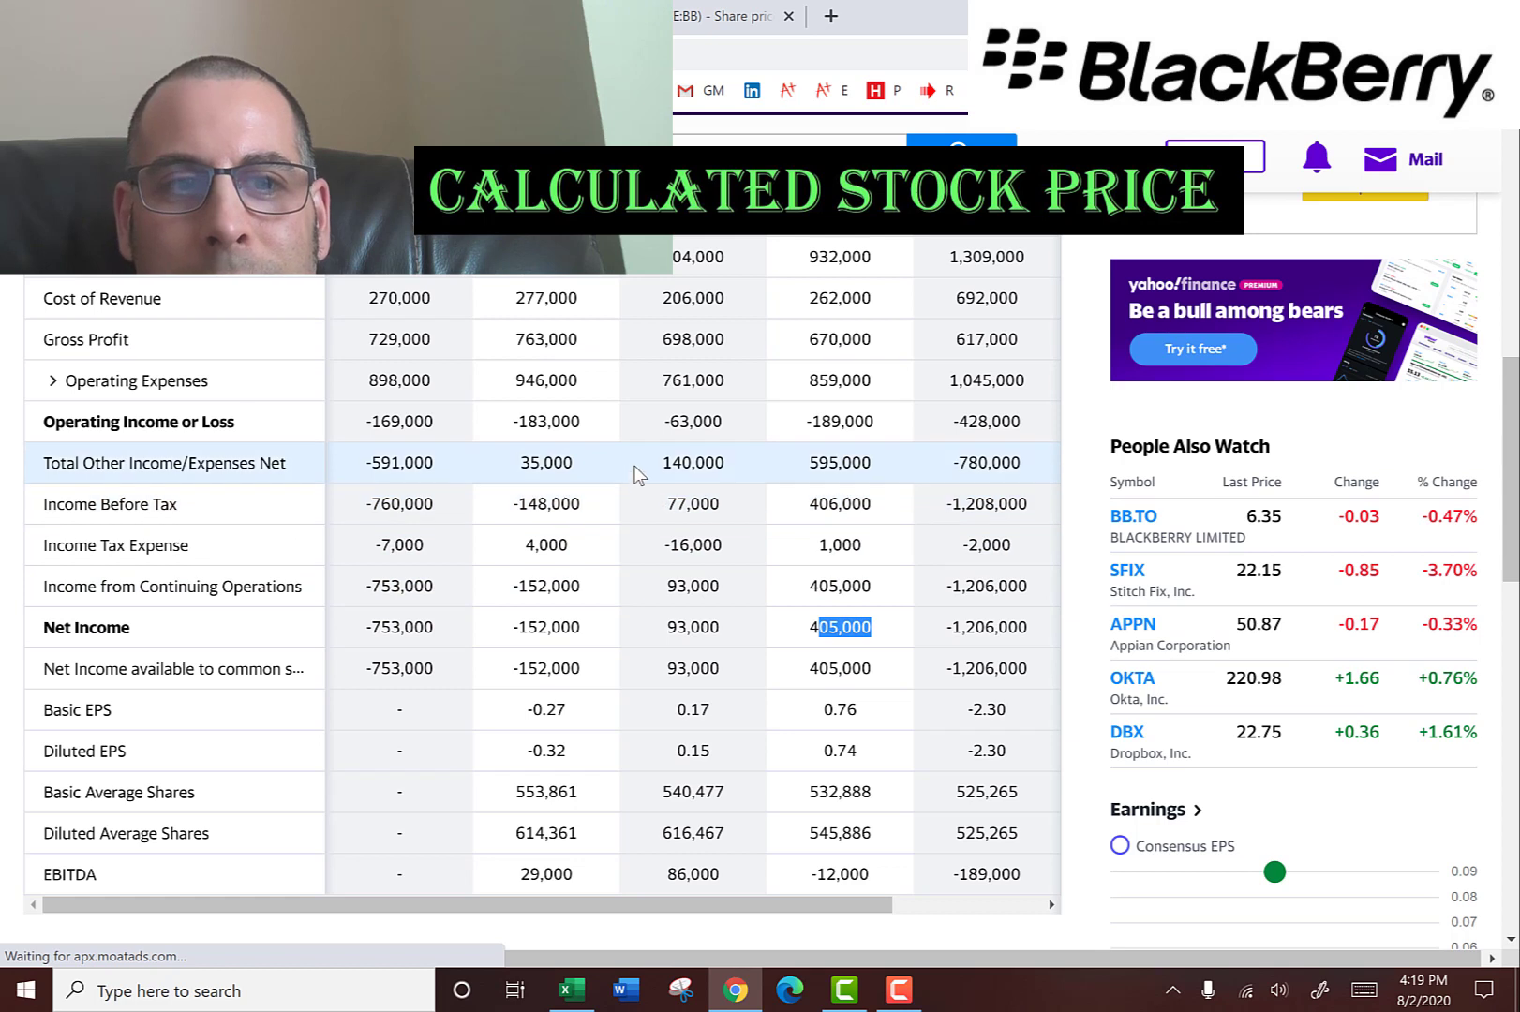
drag(662, 462, 889, 466)
drag(56, 461, 382, 545)
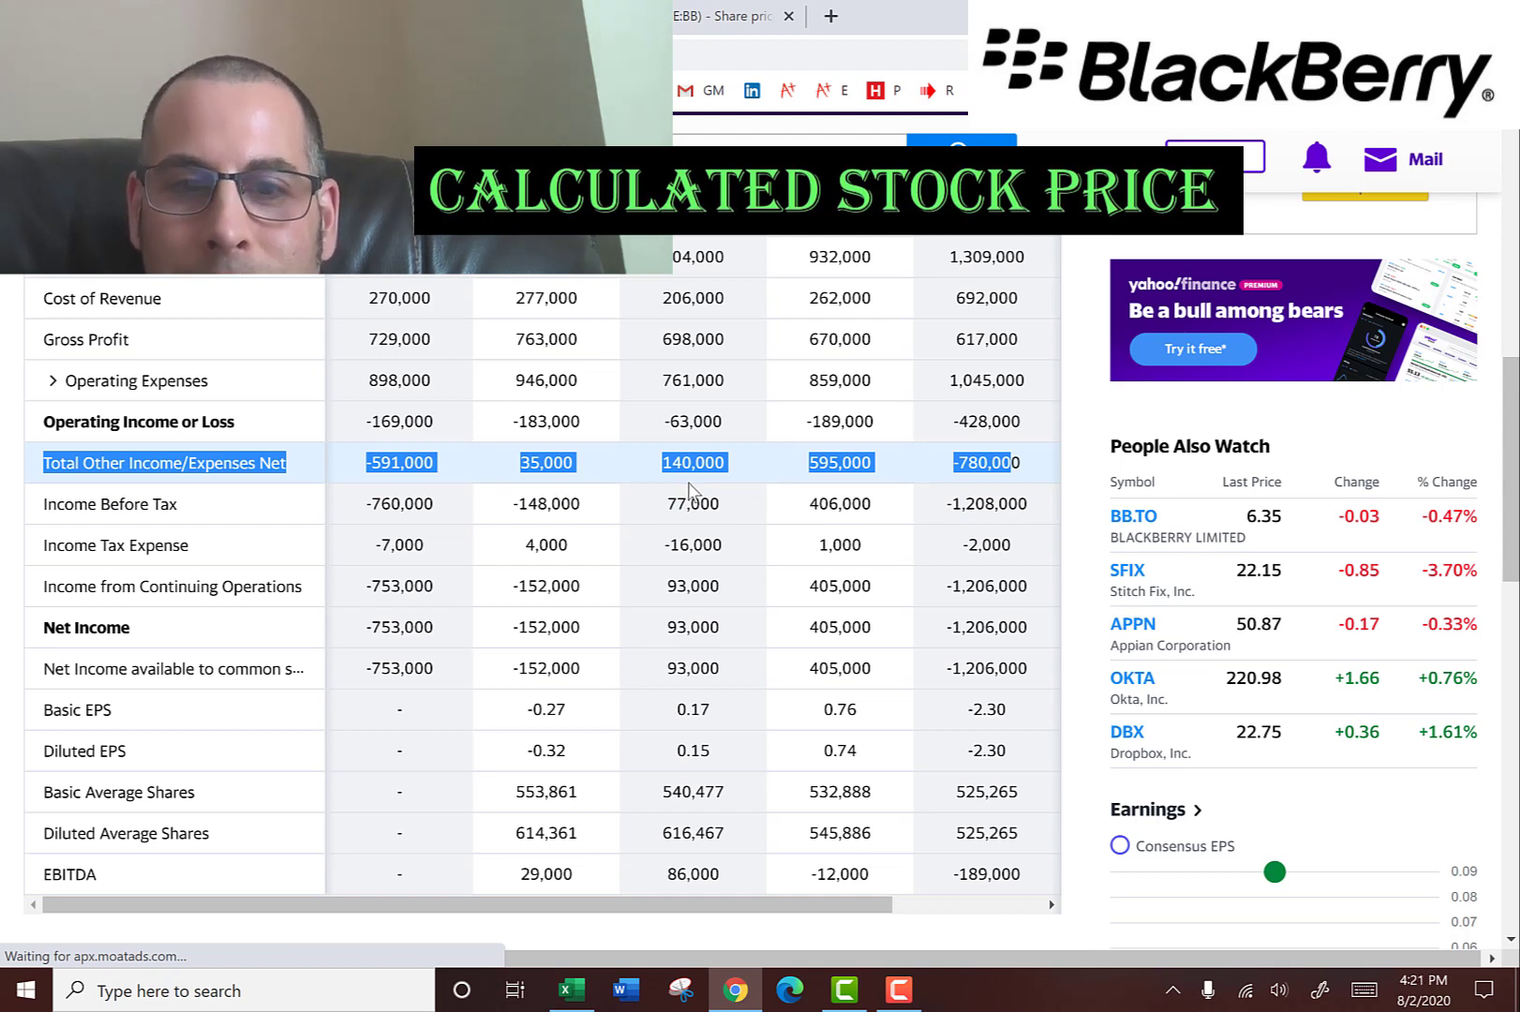
Step: Compare the 140,000 and 595,000 other income values, then point out Excel's 19% weight of debt
double_click(693, 464)
double_click(839, 466)
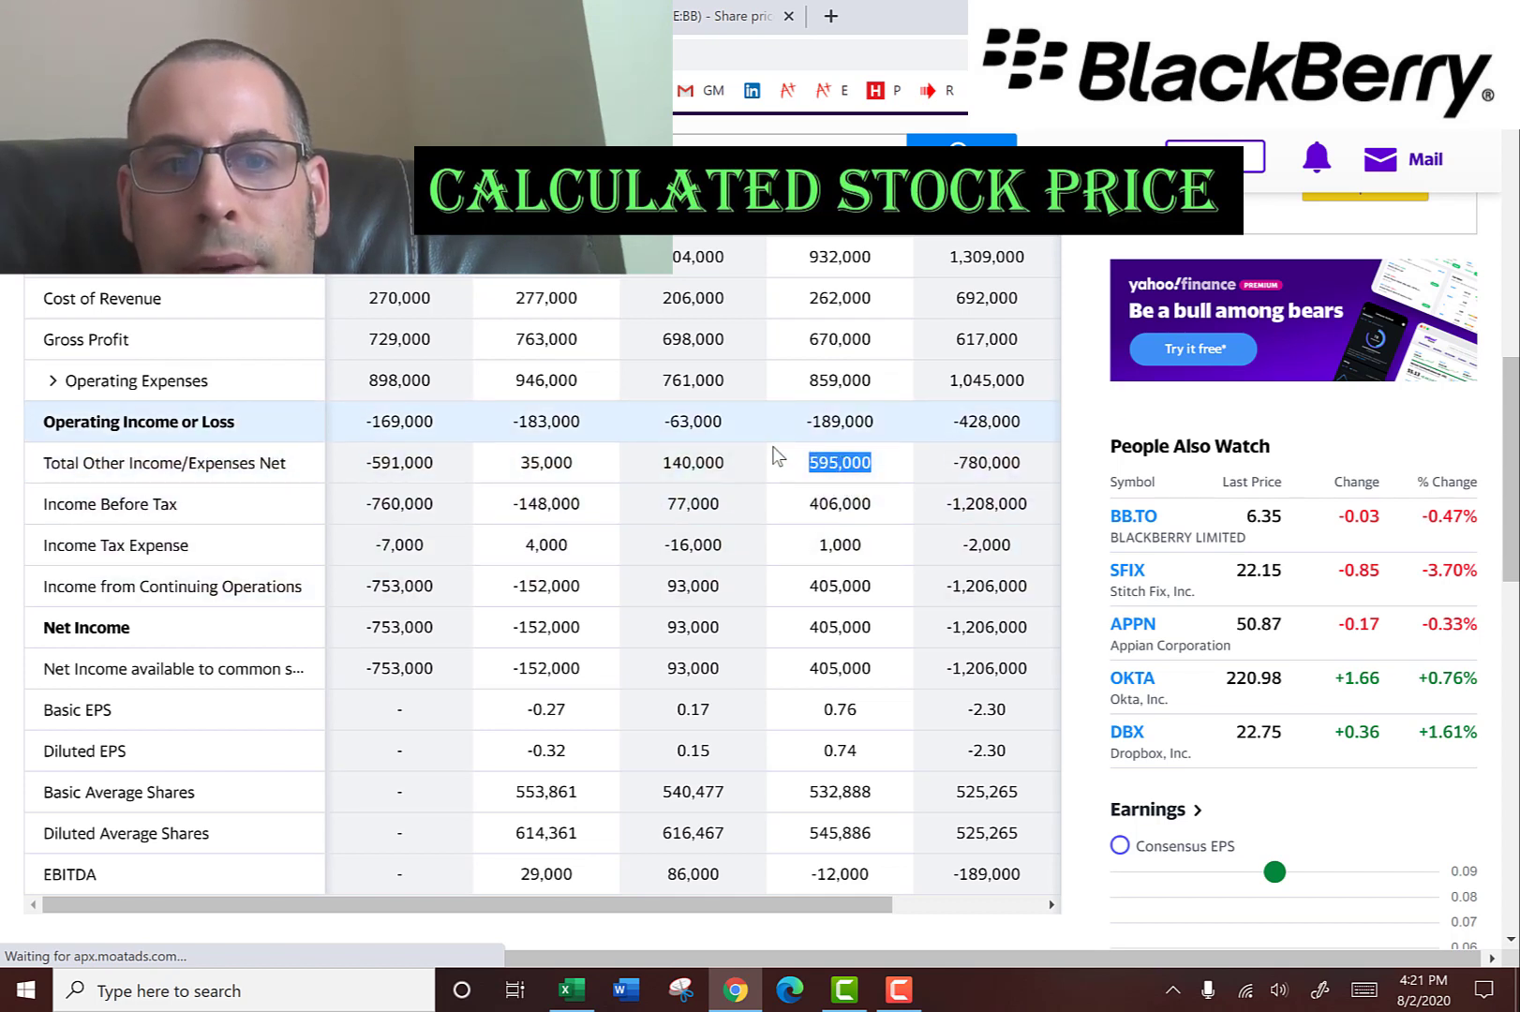
double_click(674, 460)
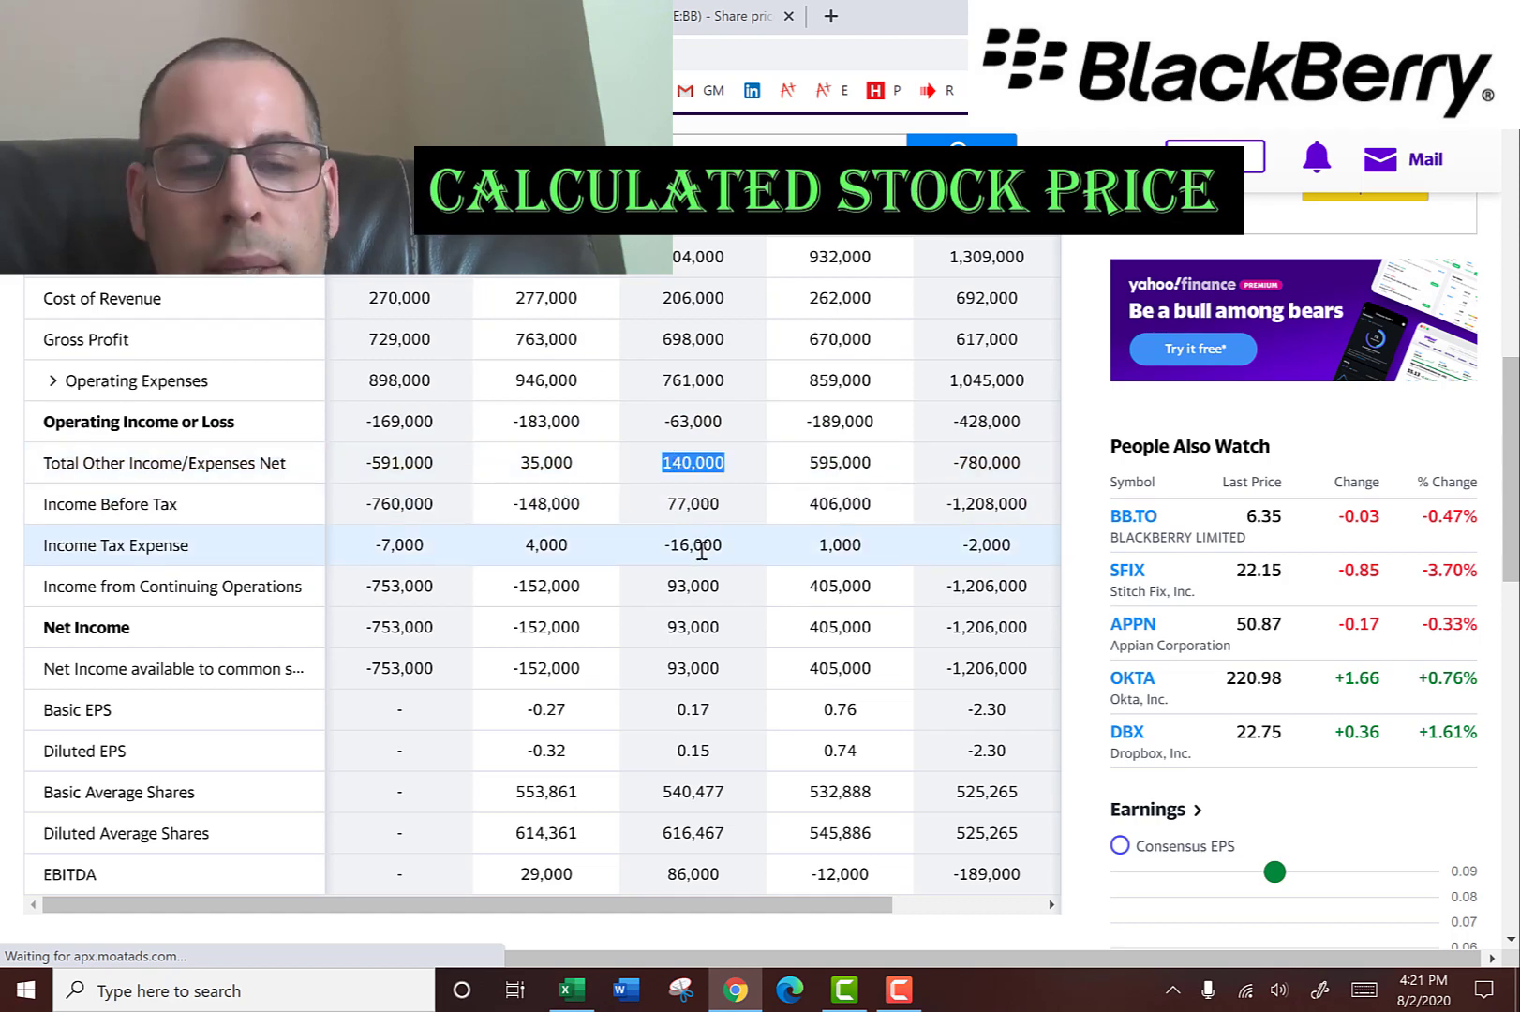
key(alt+Tab)
click(314, 541)
click(340, 506)
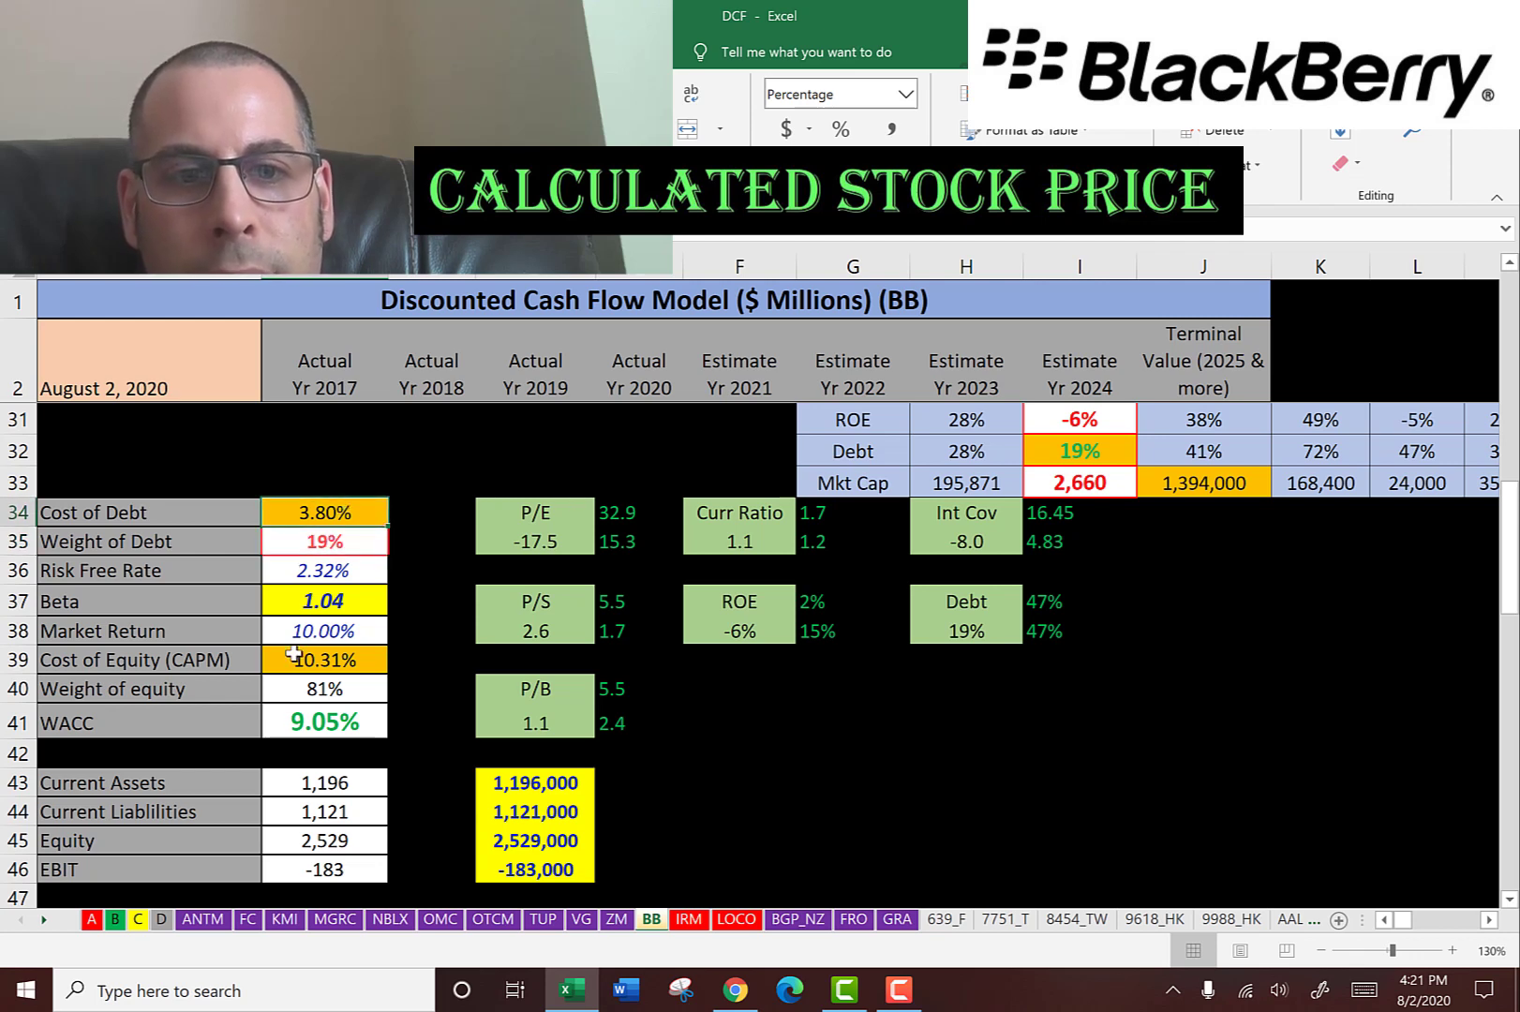
click(321, 691)
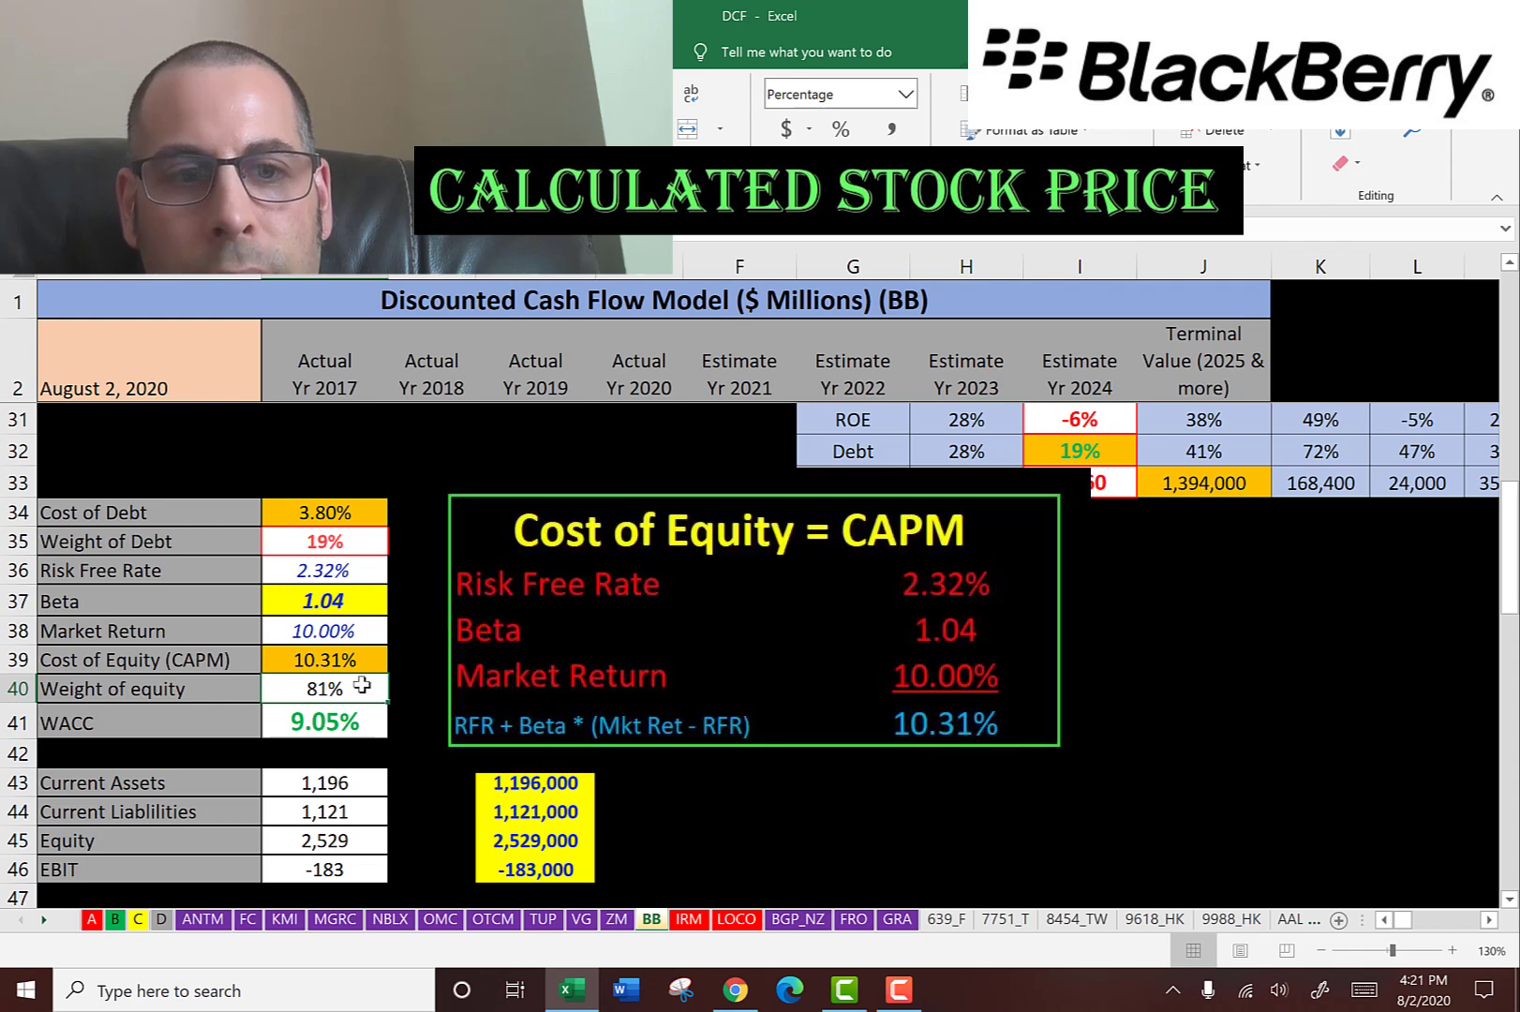
click(318, 657)
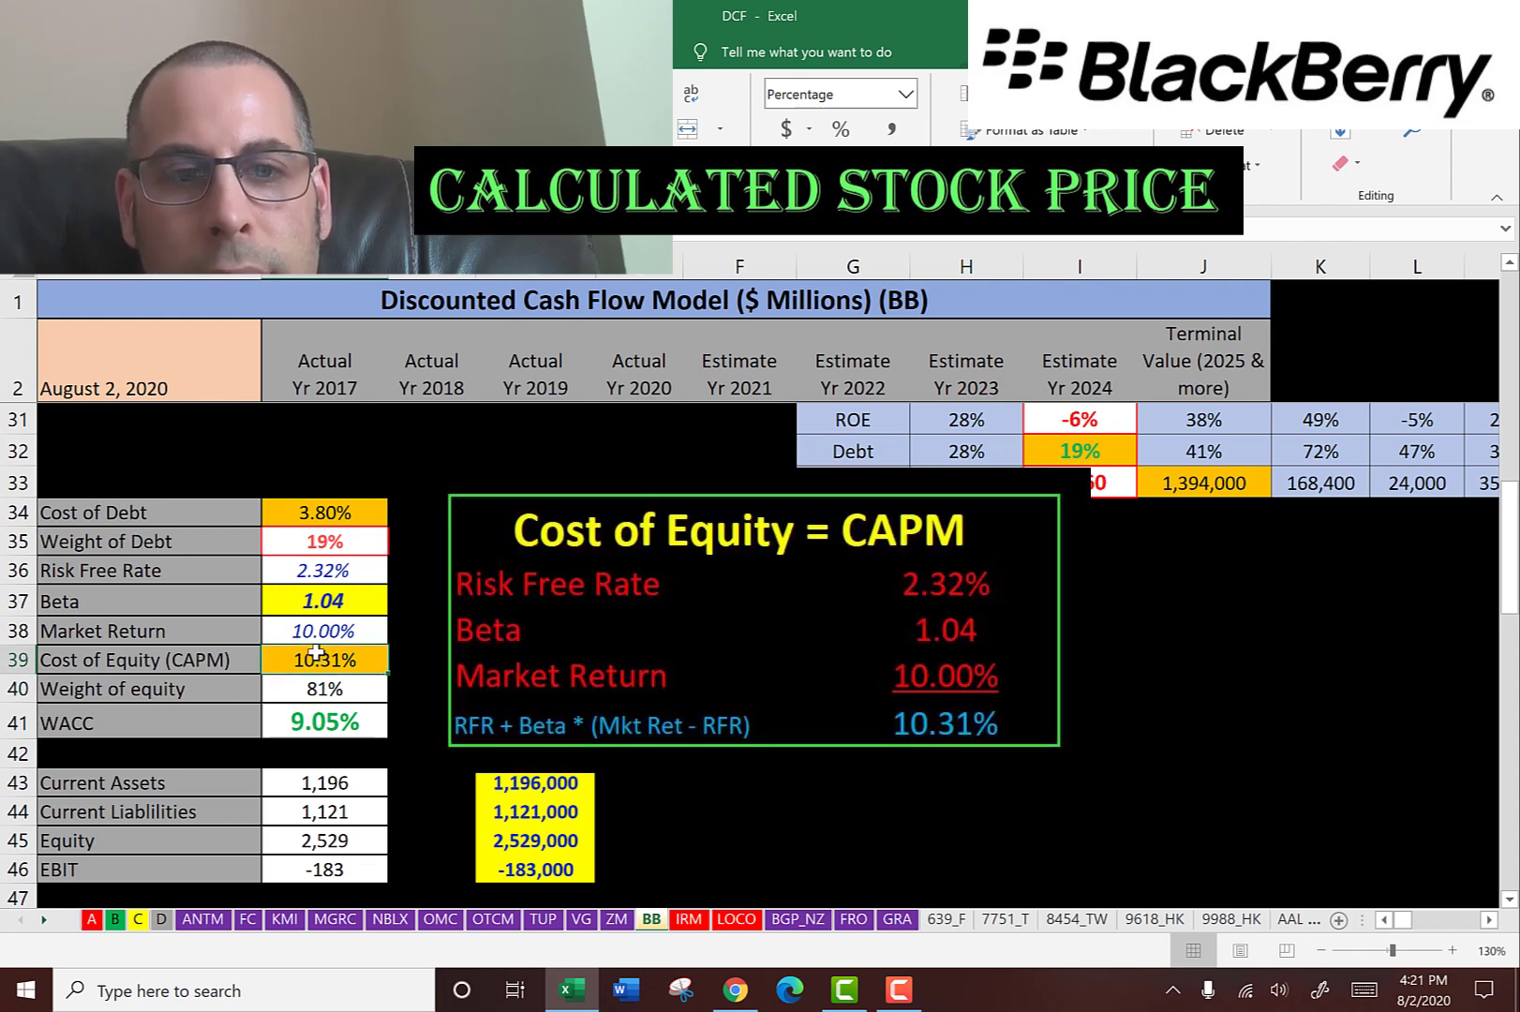
click(321, 724)
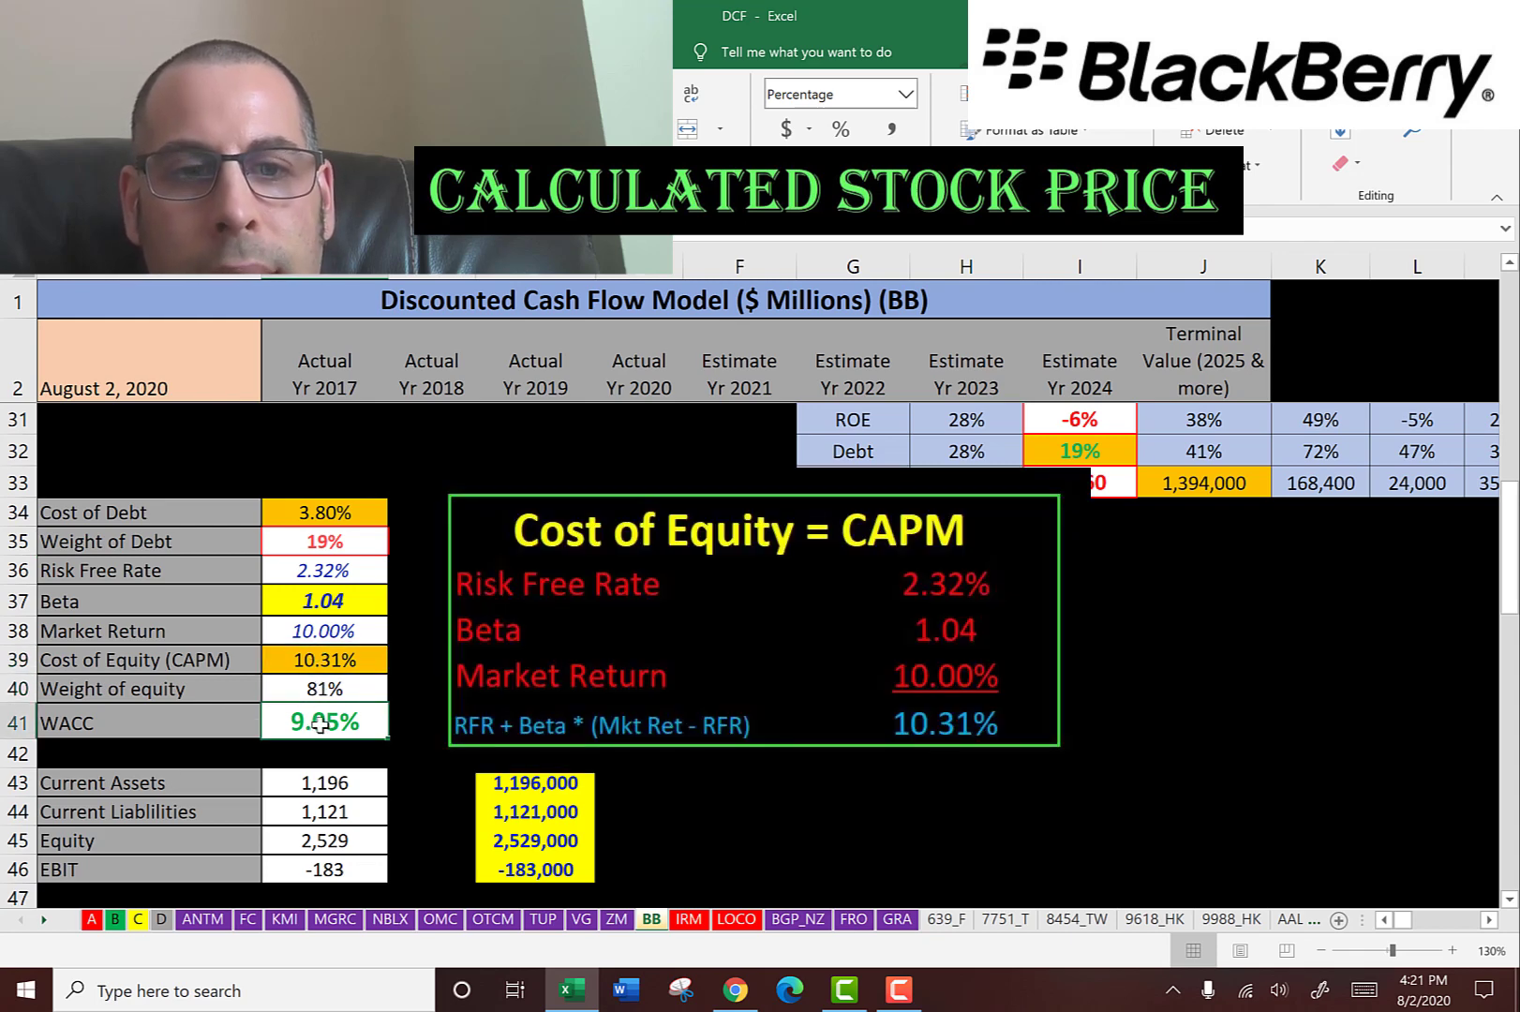
click(335, 515)
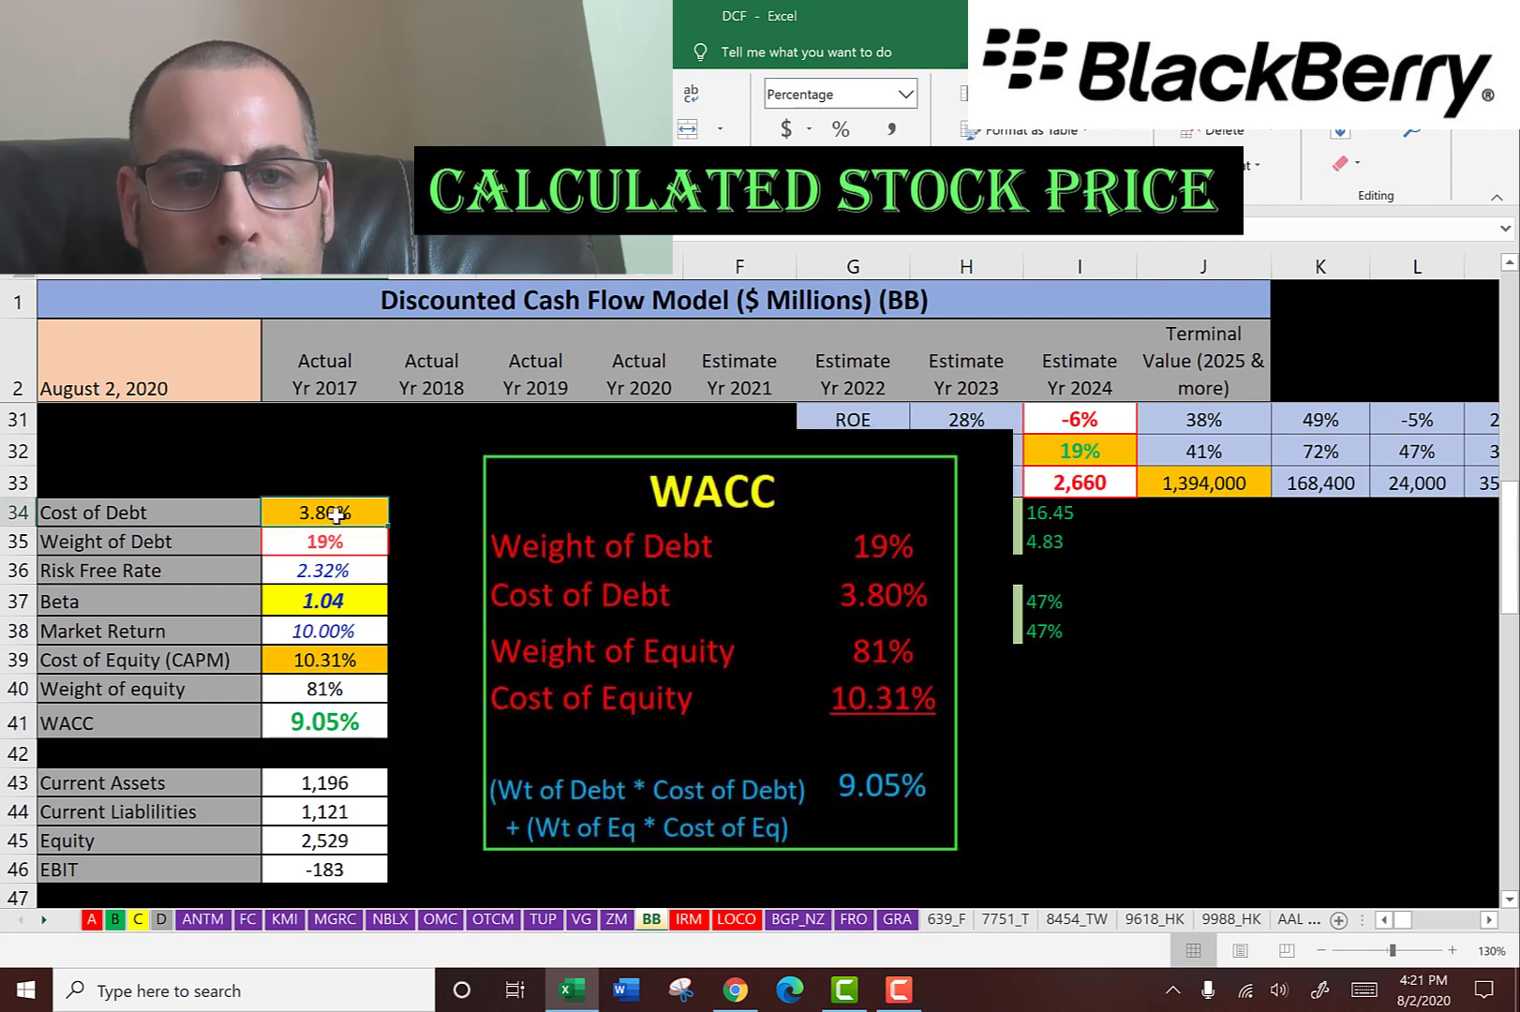
click(325, 659)
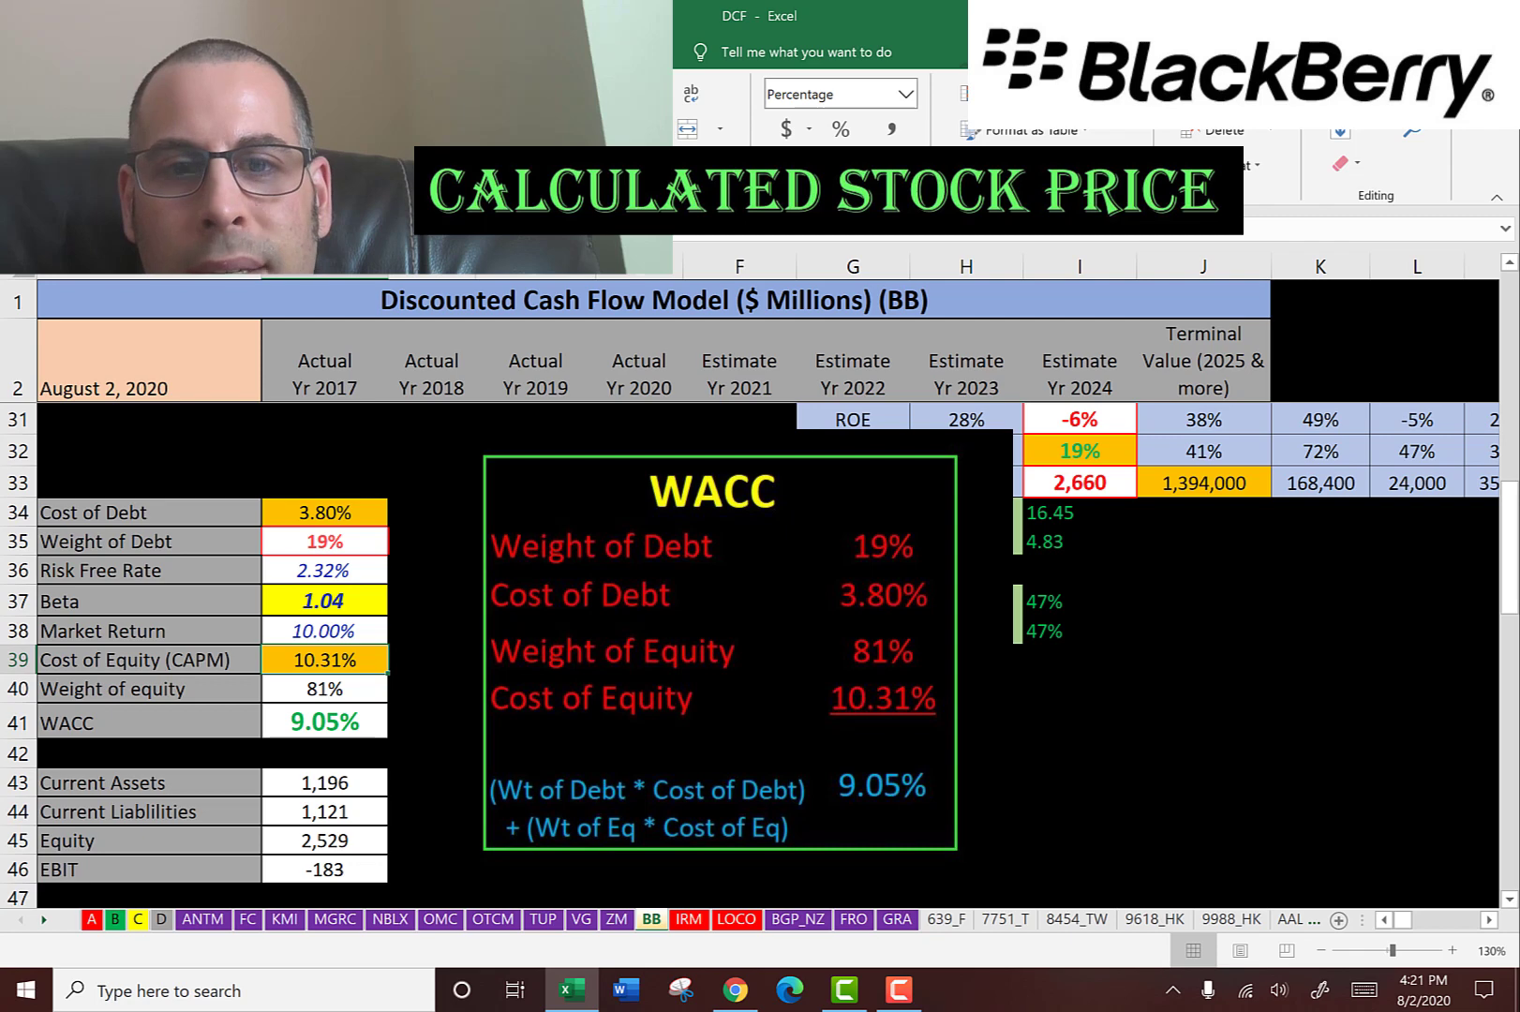
scroll(601, 601, up, 10)
click(762, 418)
click(871, 421)
click(966, 418)
click(1078, 418)
drag(1078, 419, 717, 418)
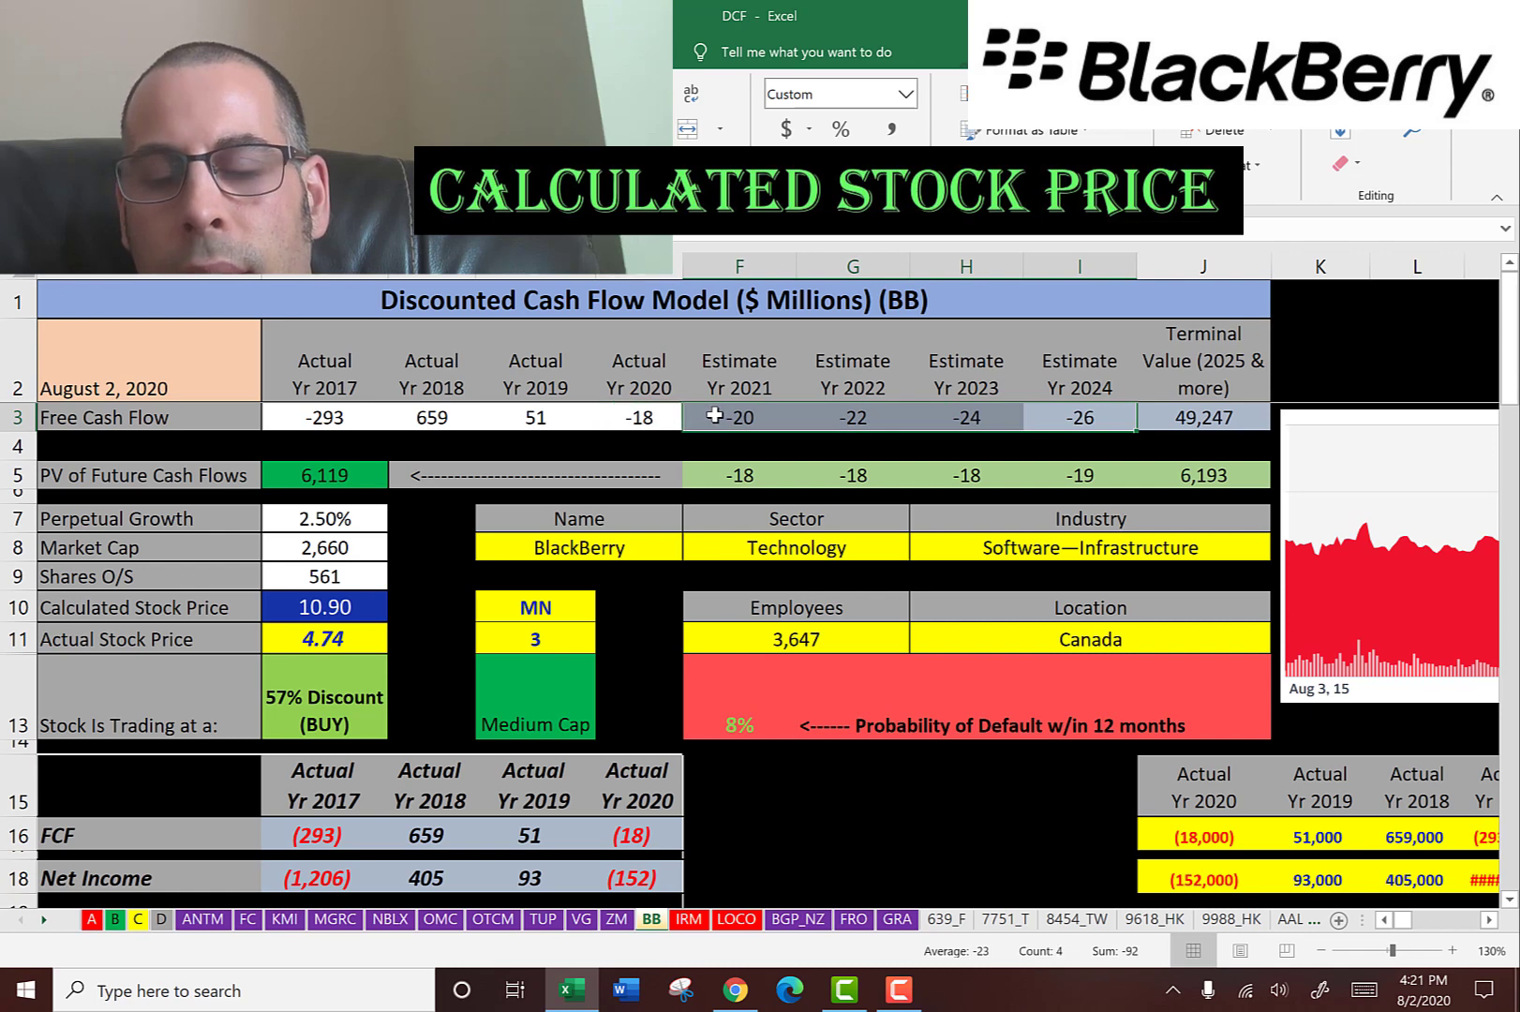
click(1206, 415)
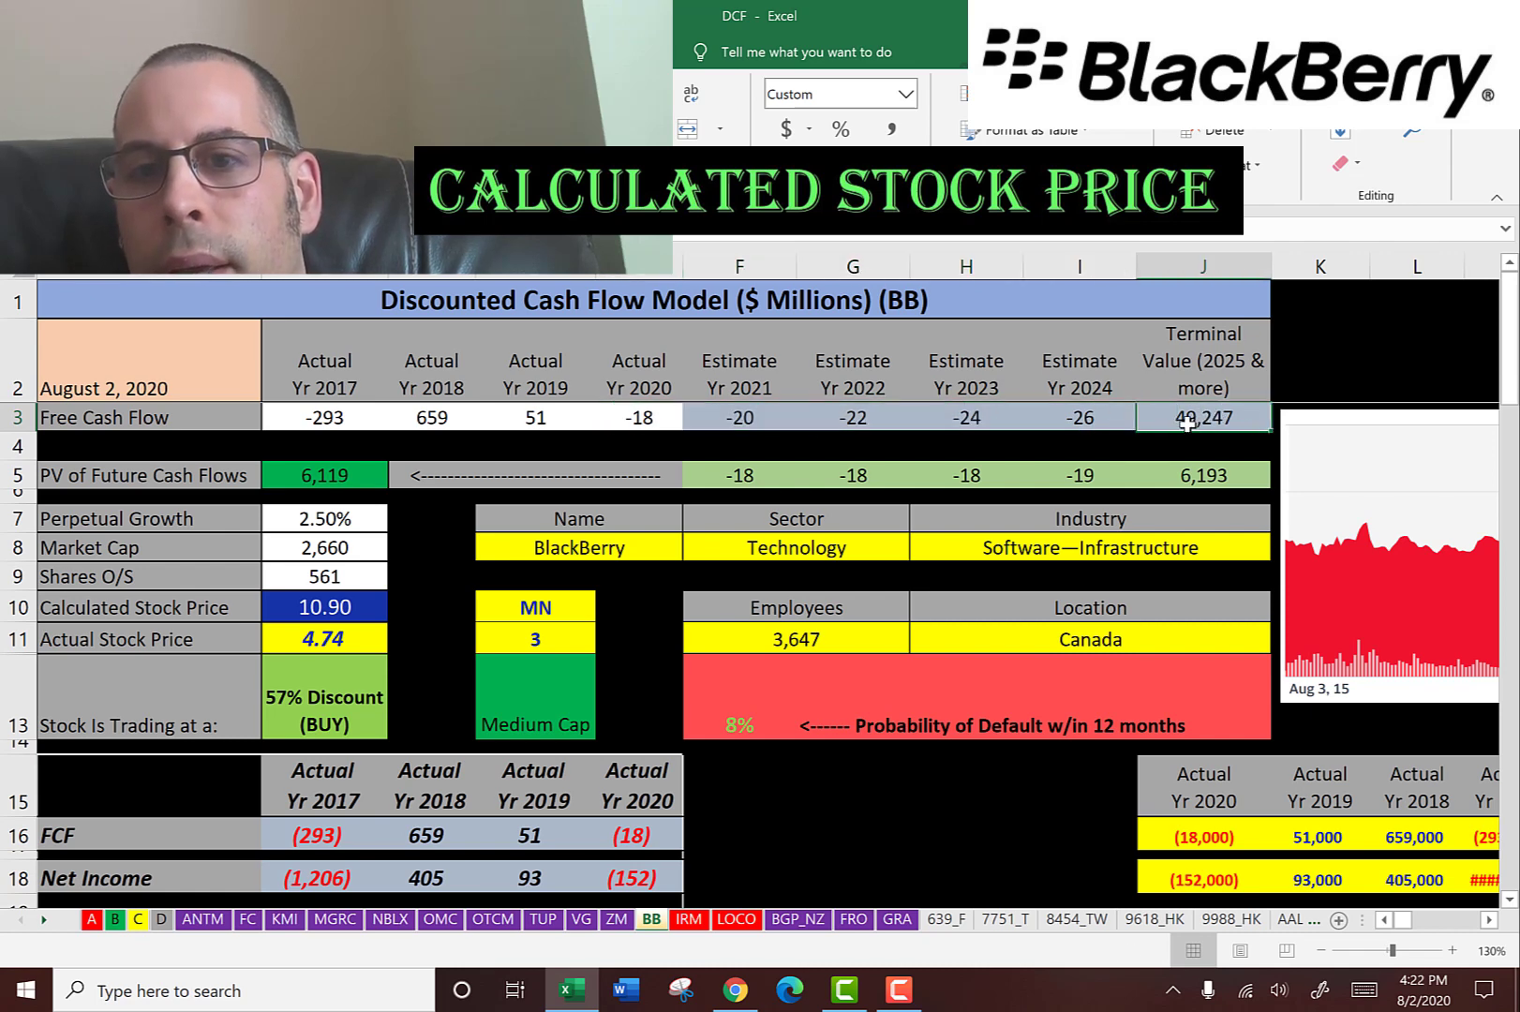
click(1211, 472)
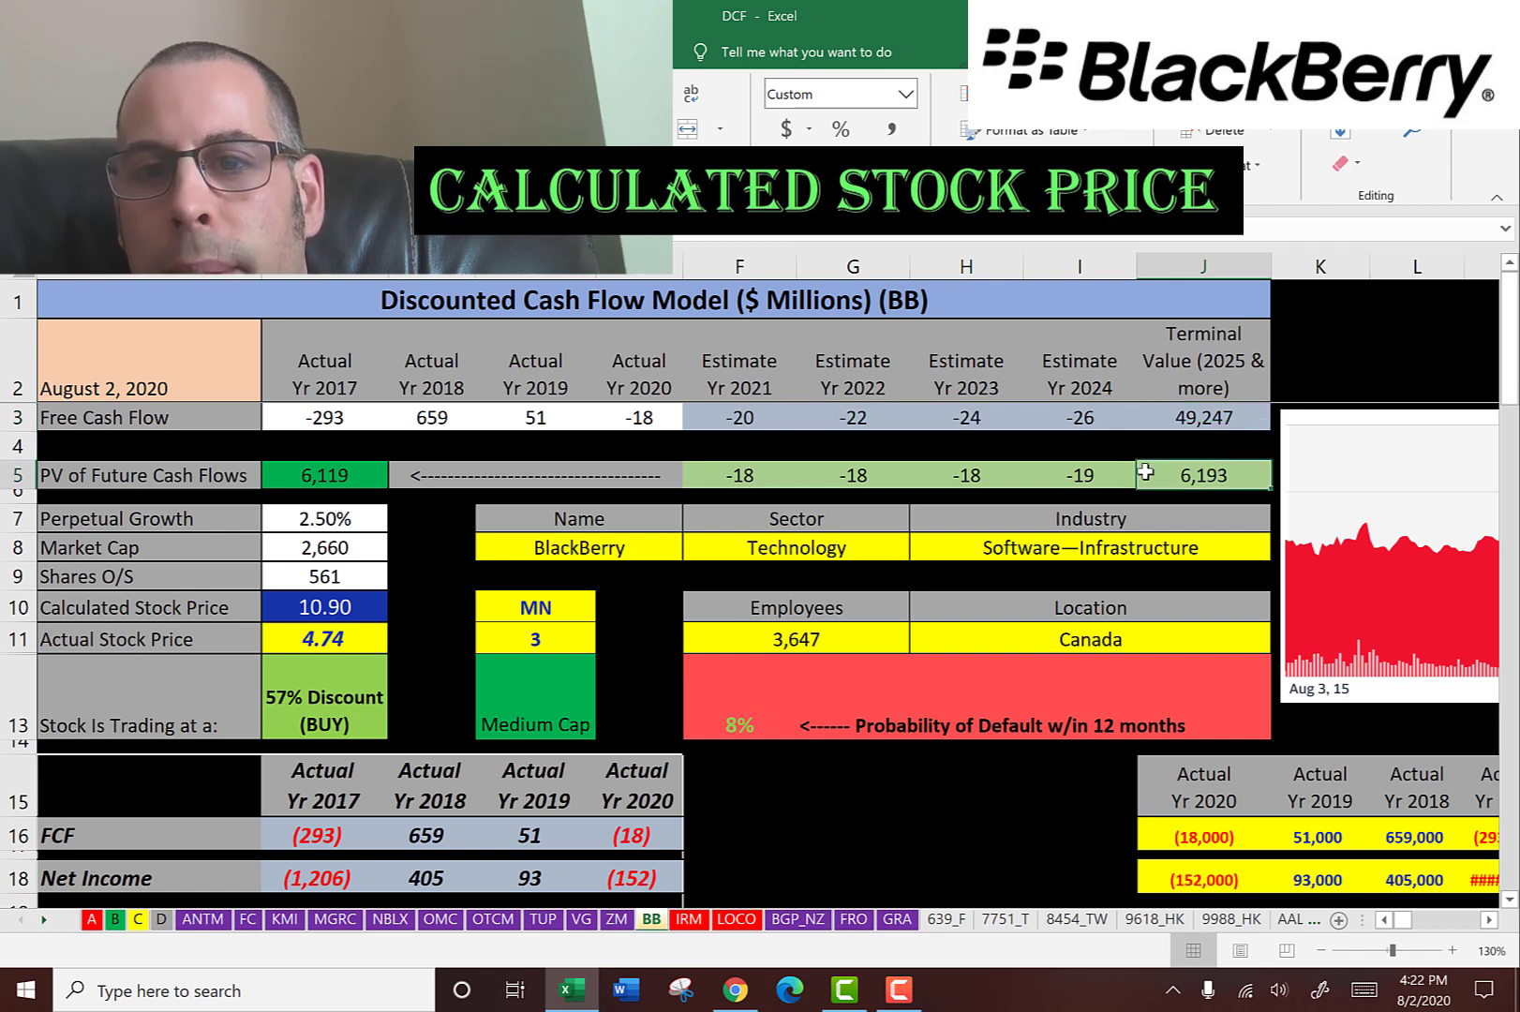
click(1091, 469)
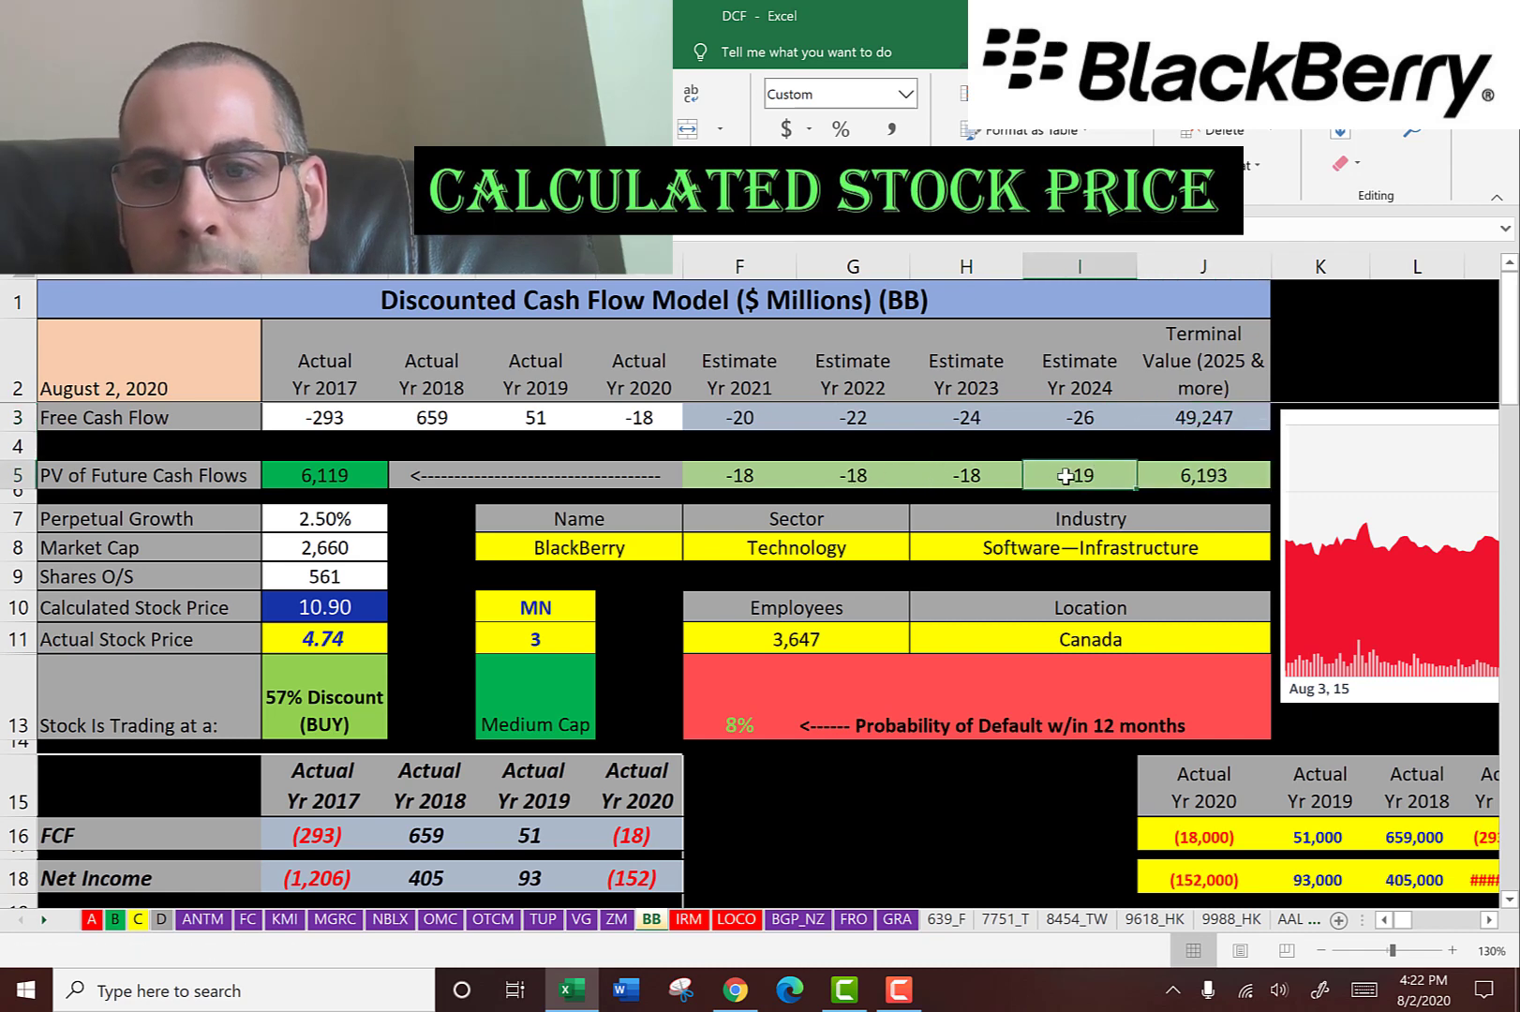
drag(1208, 479, 741, 475)
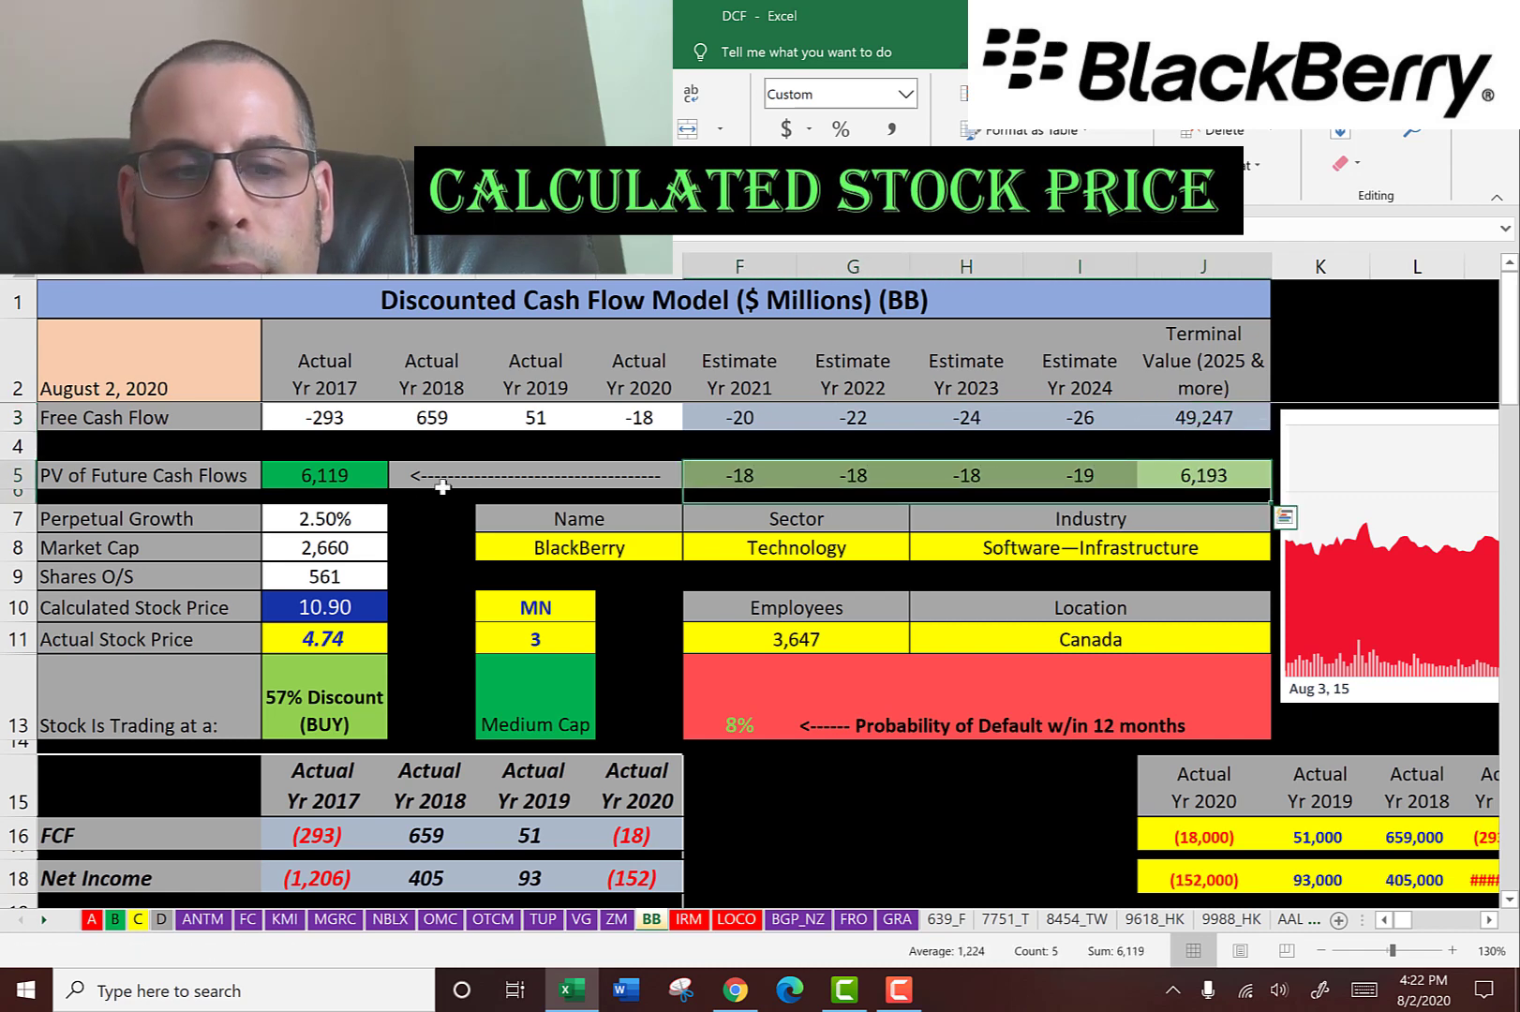
click(298, 478)
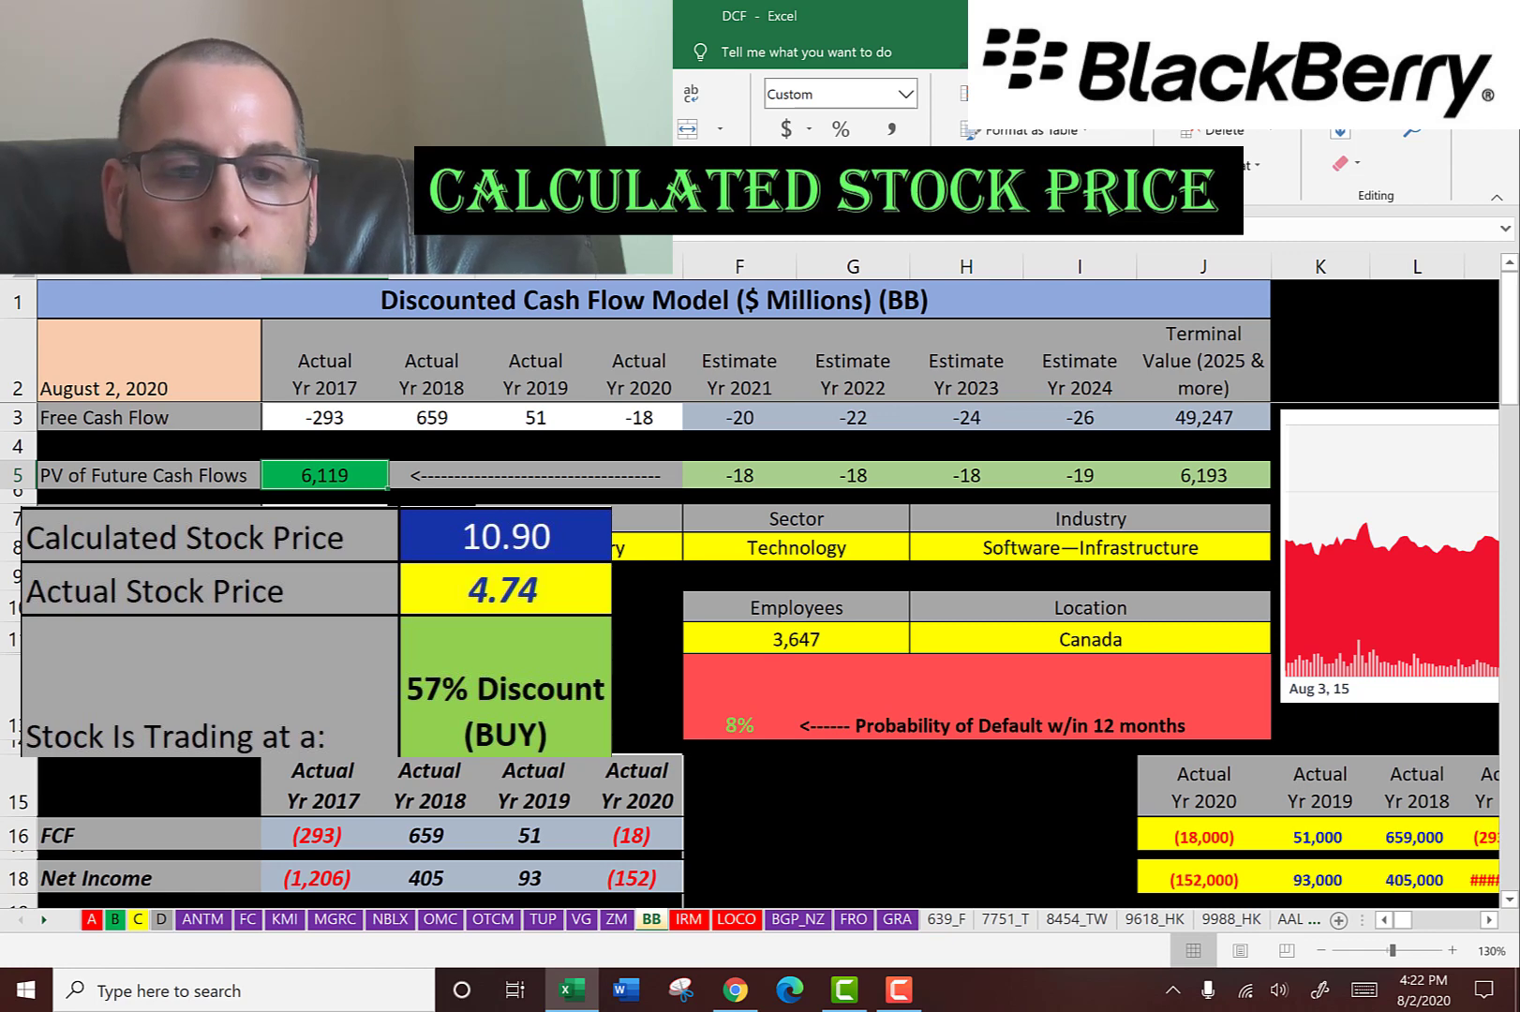
key(alt+Tab)
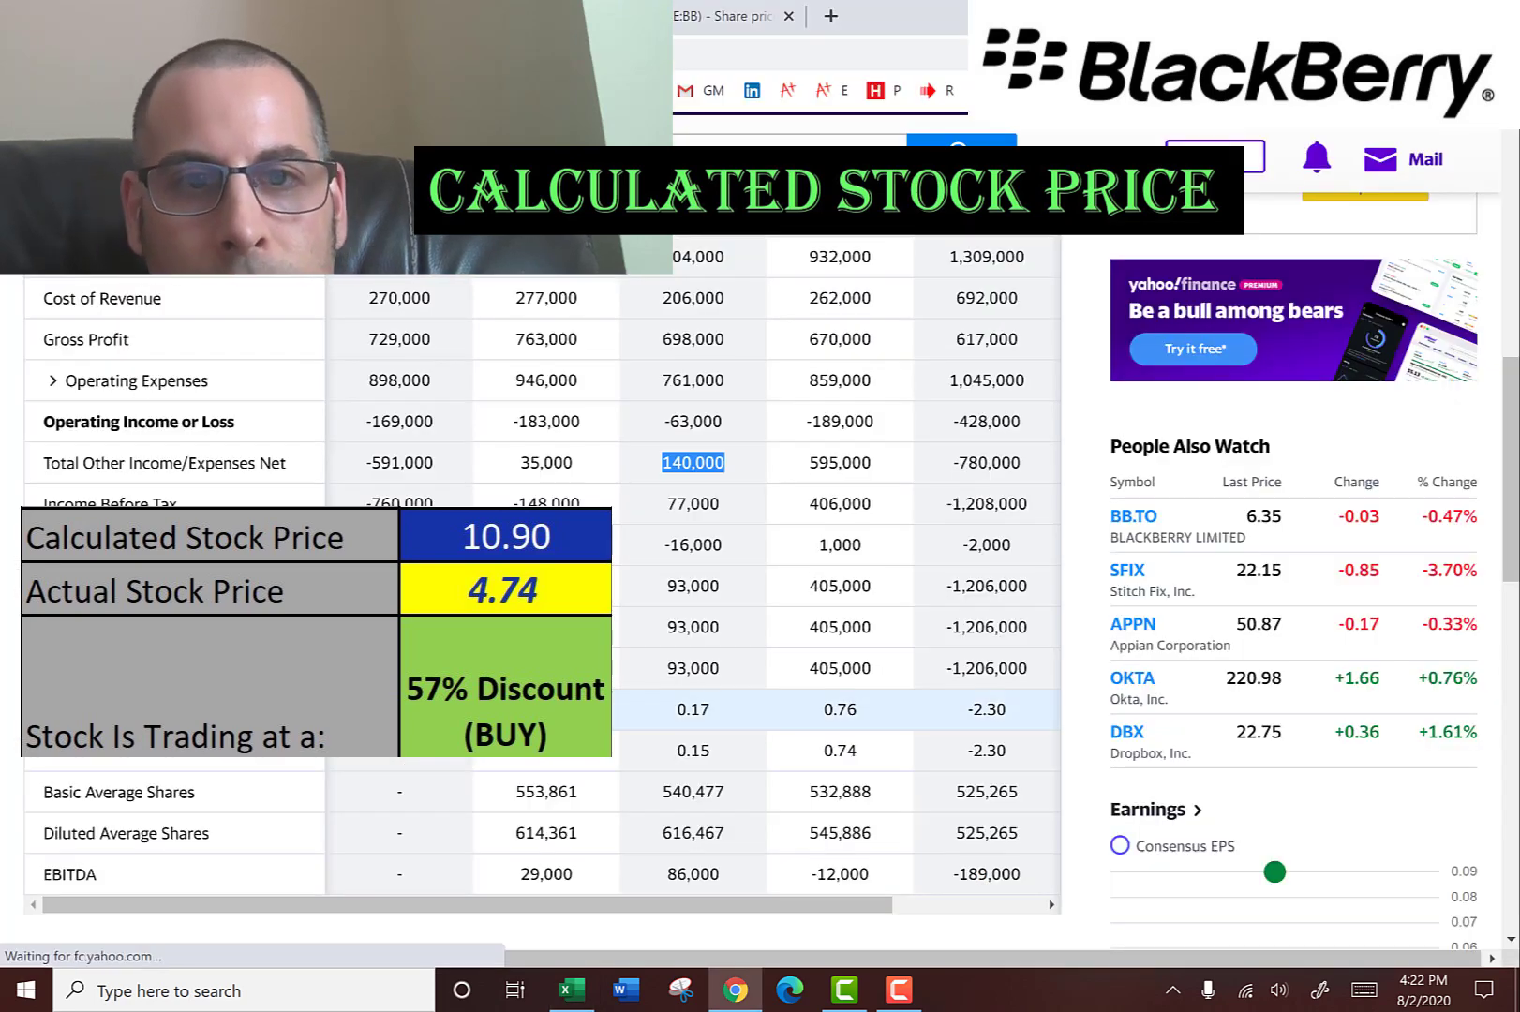
scroll(750, 609, up, 3)
key(ctrl+Tab)
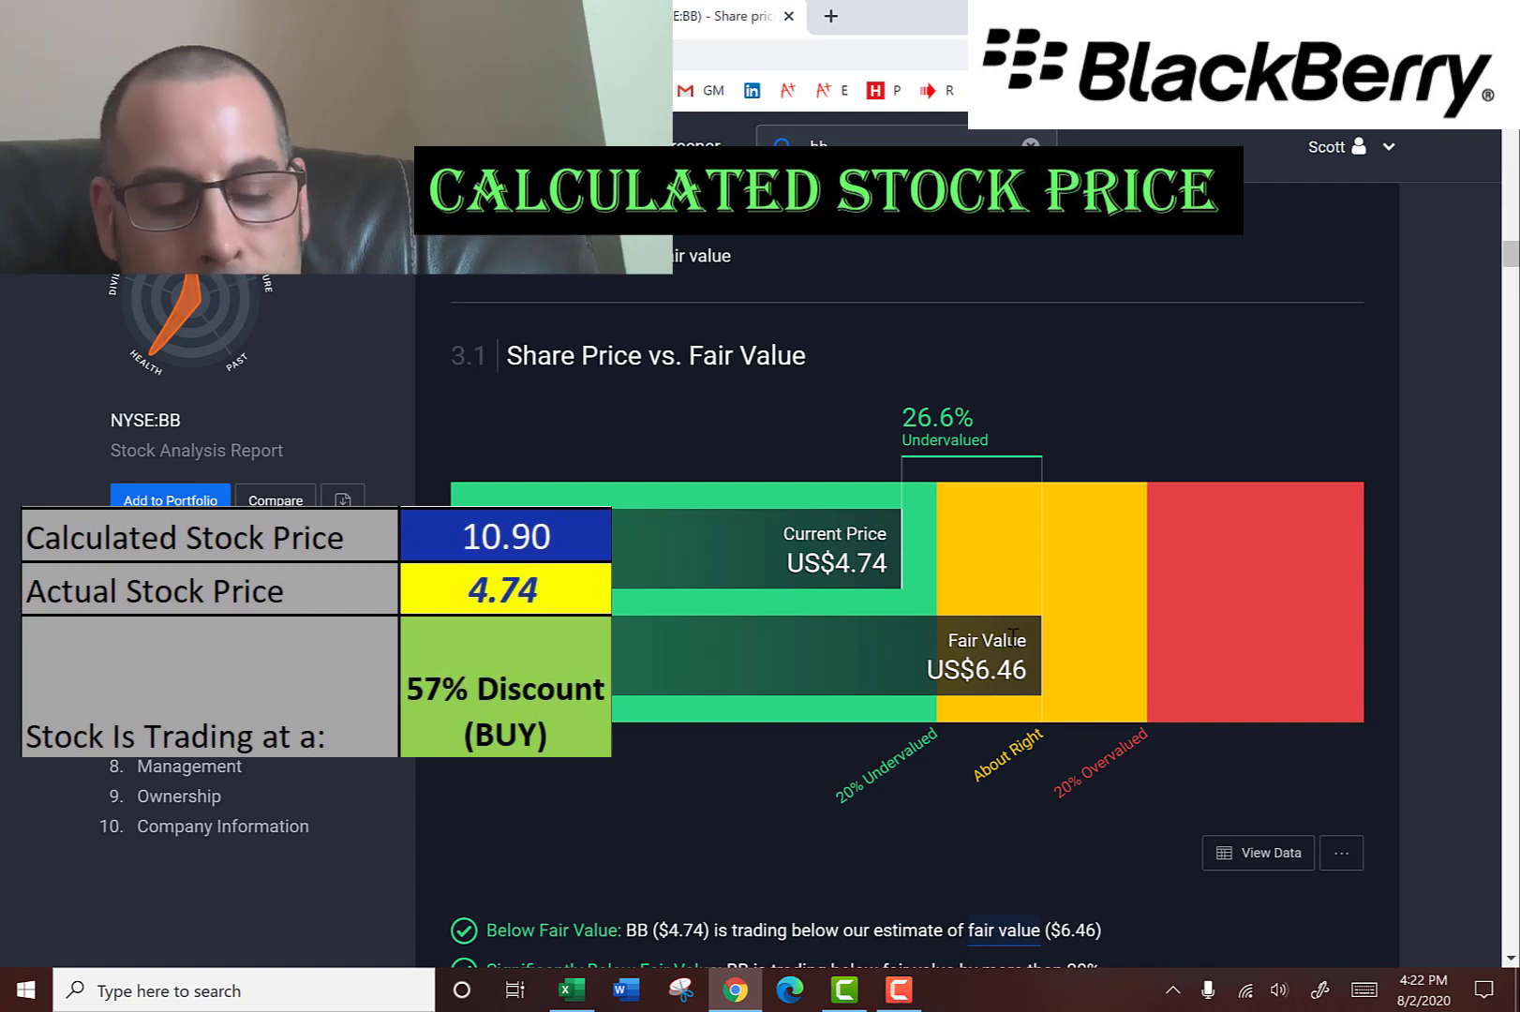
key(alt+Tab)
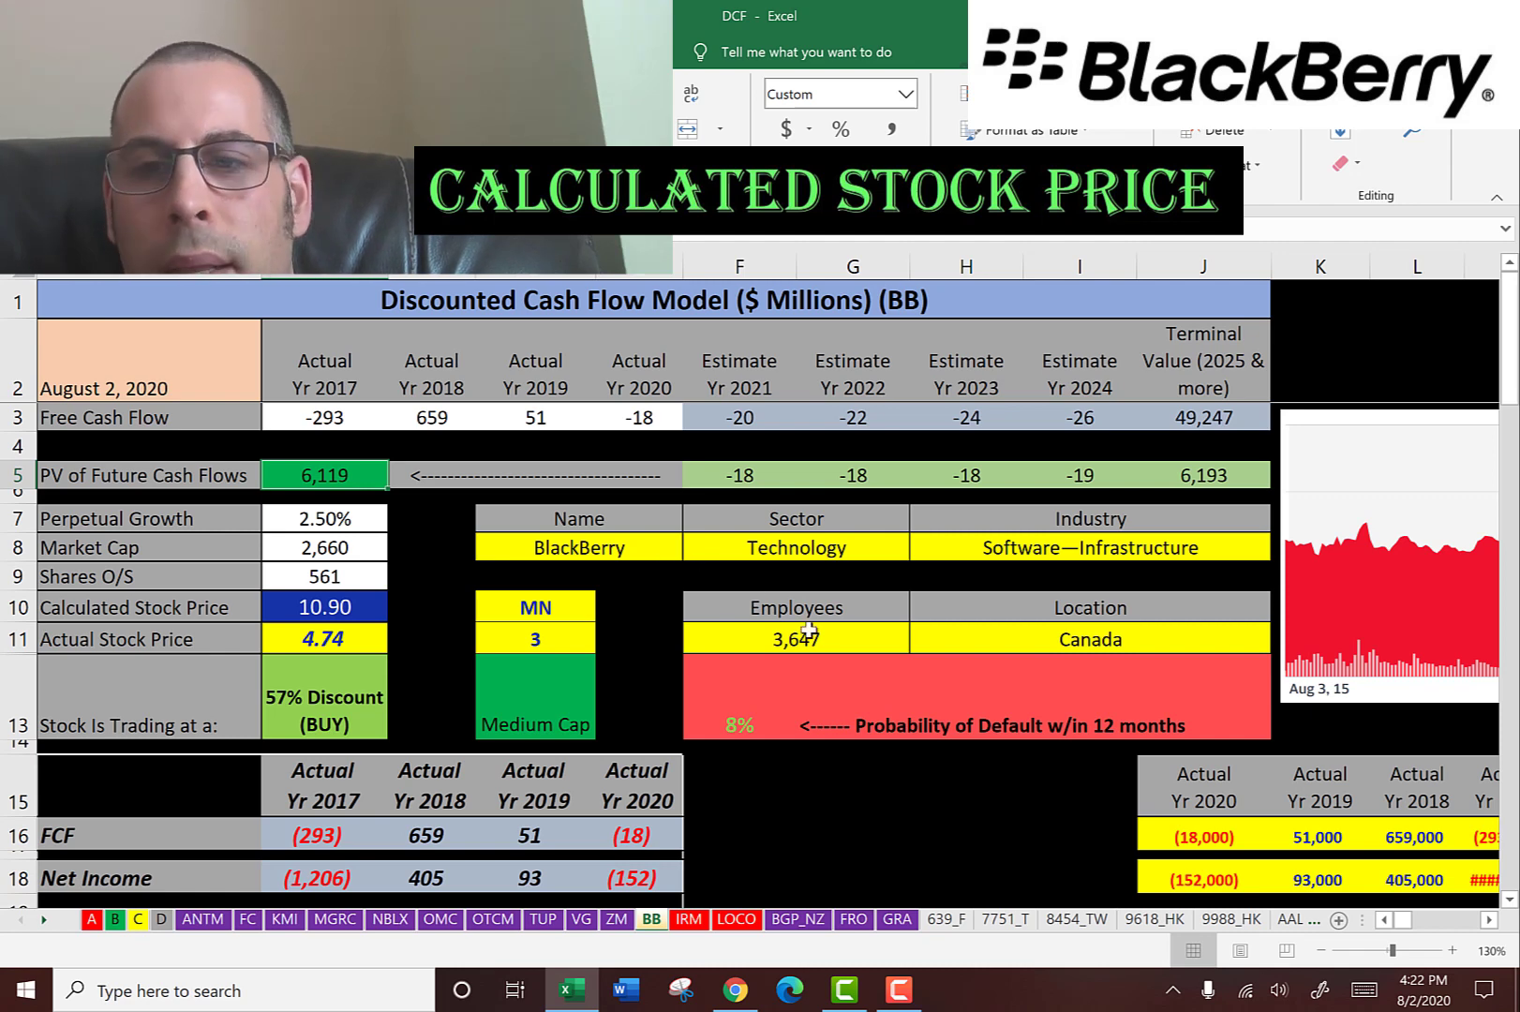
drag(1422, 548, 527, 553)
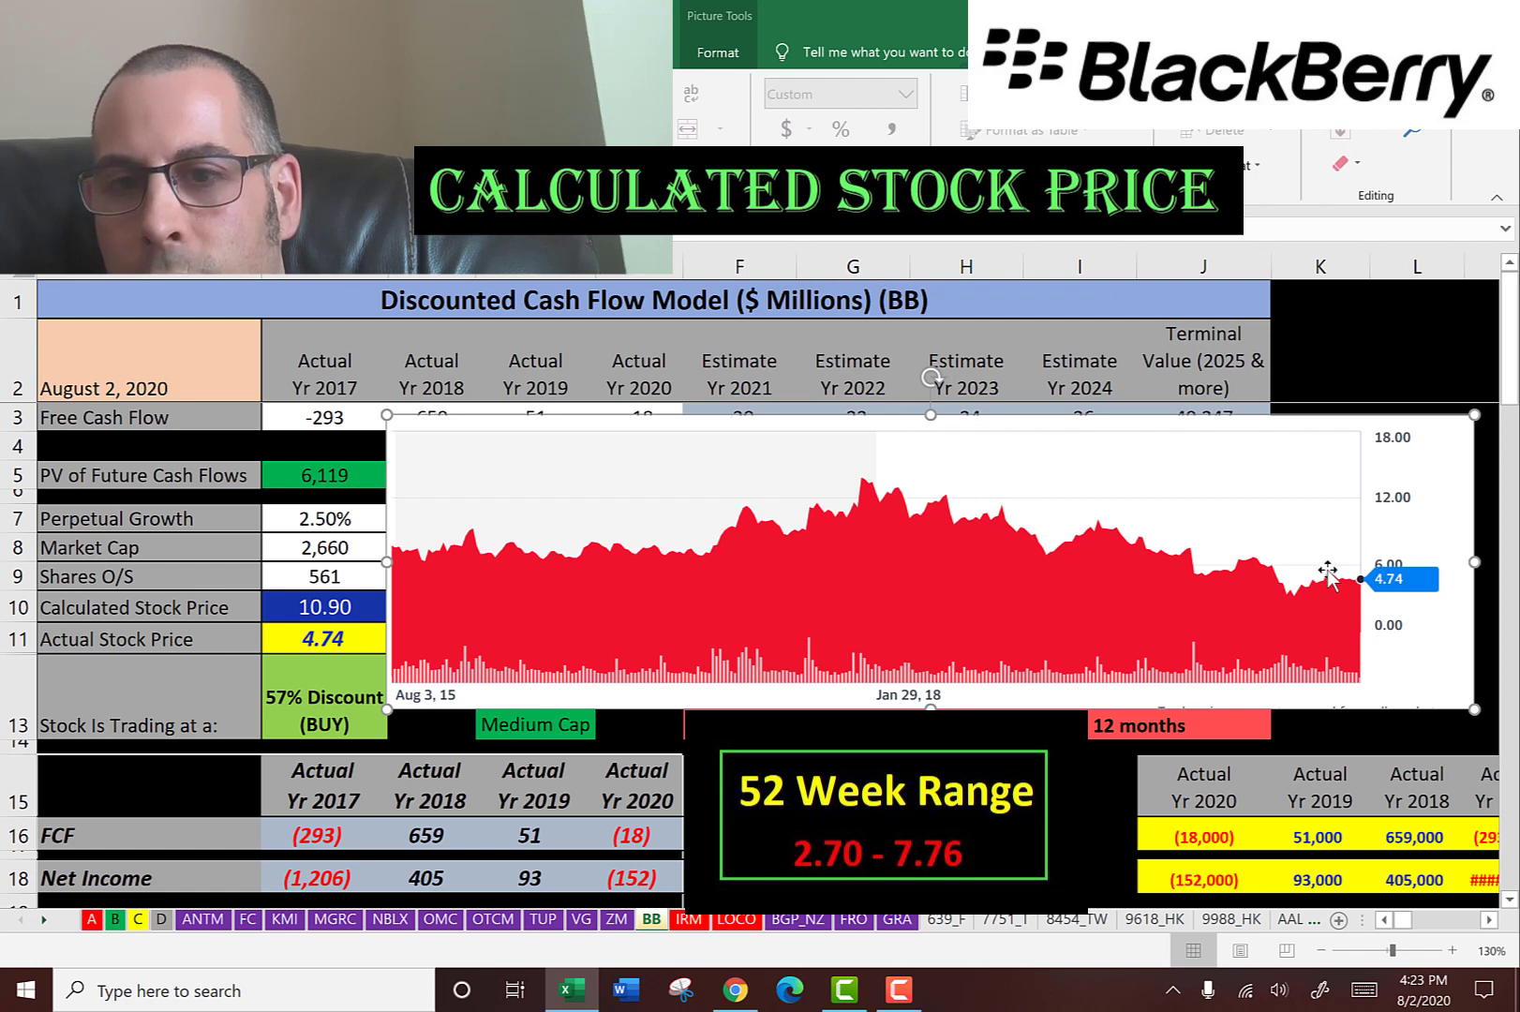
drag(482, 519, 1391, 520)
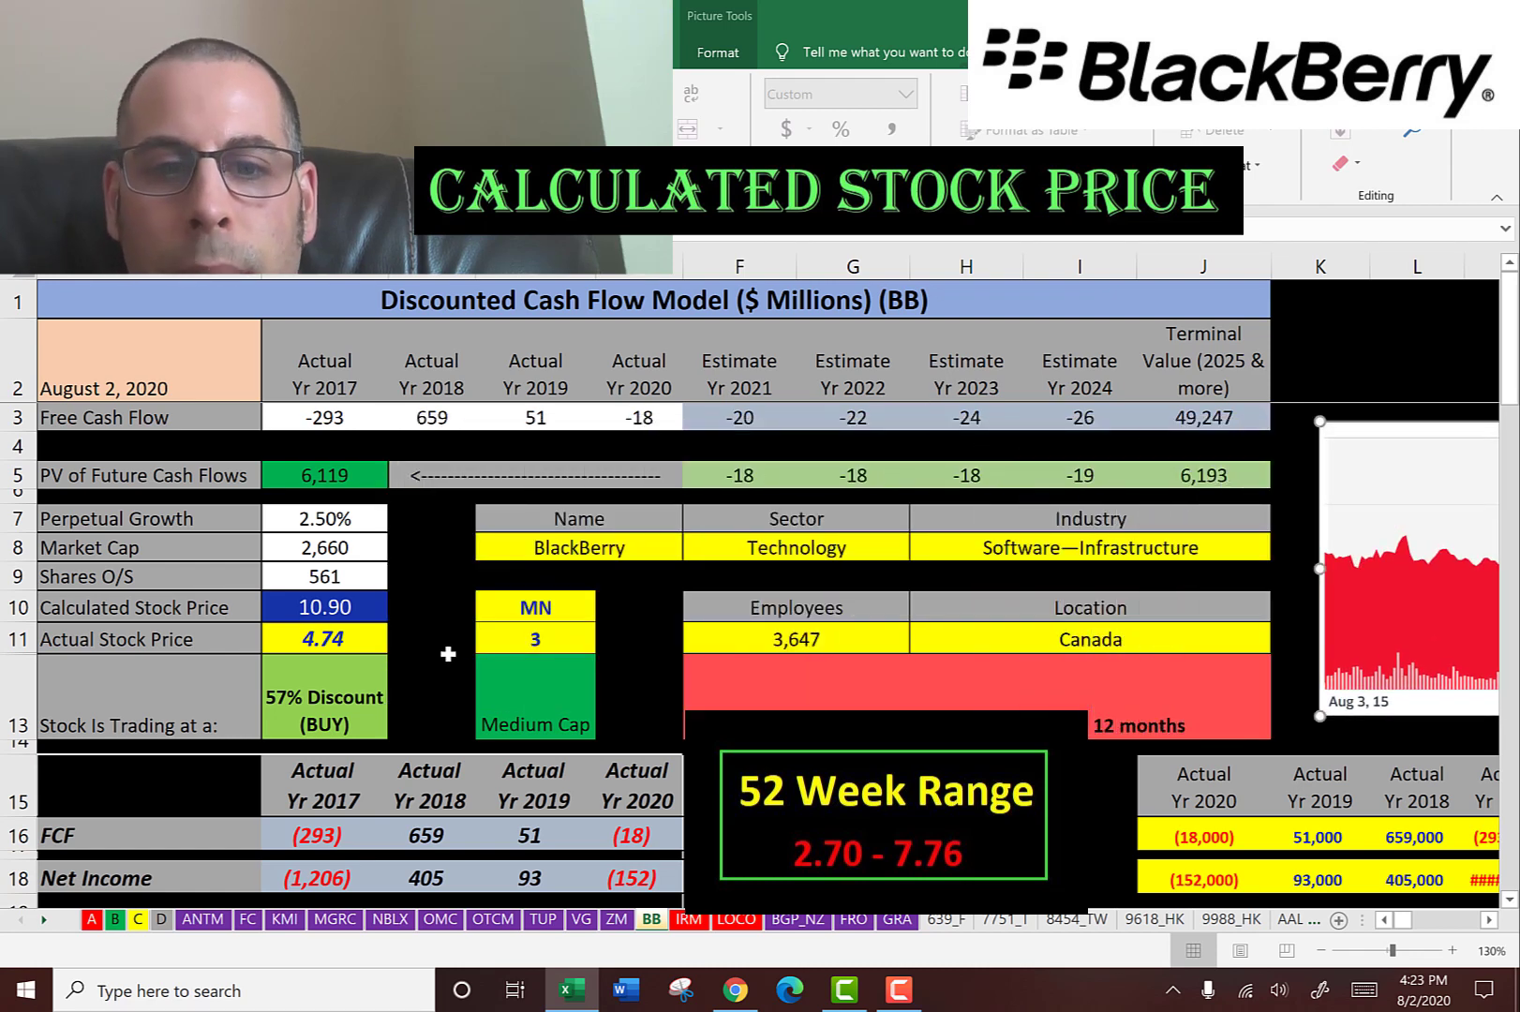
click(340, 836)
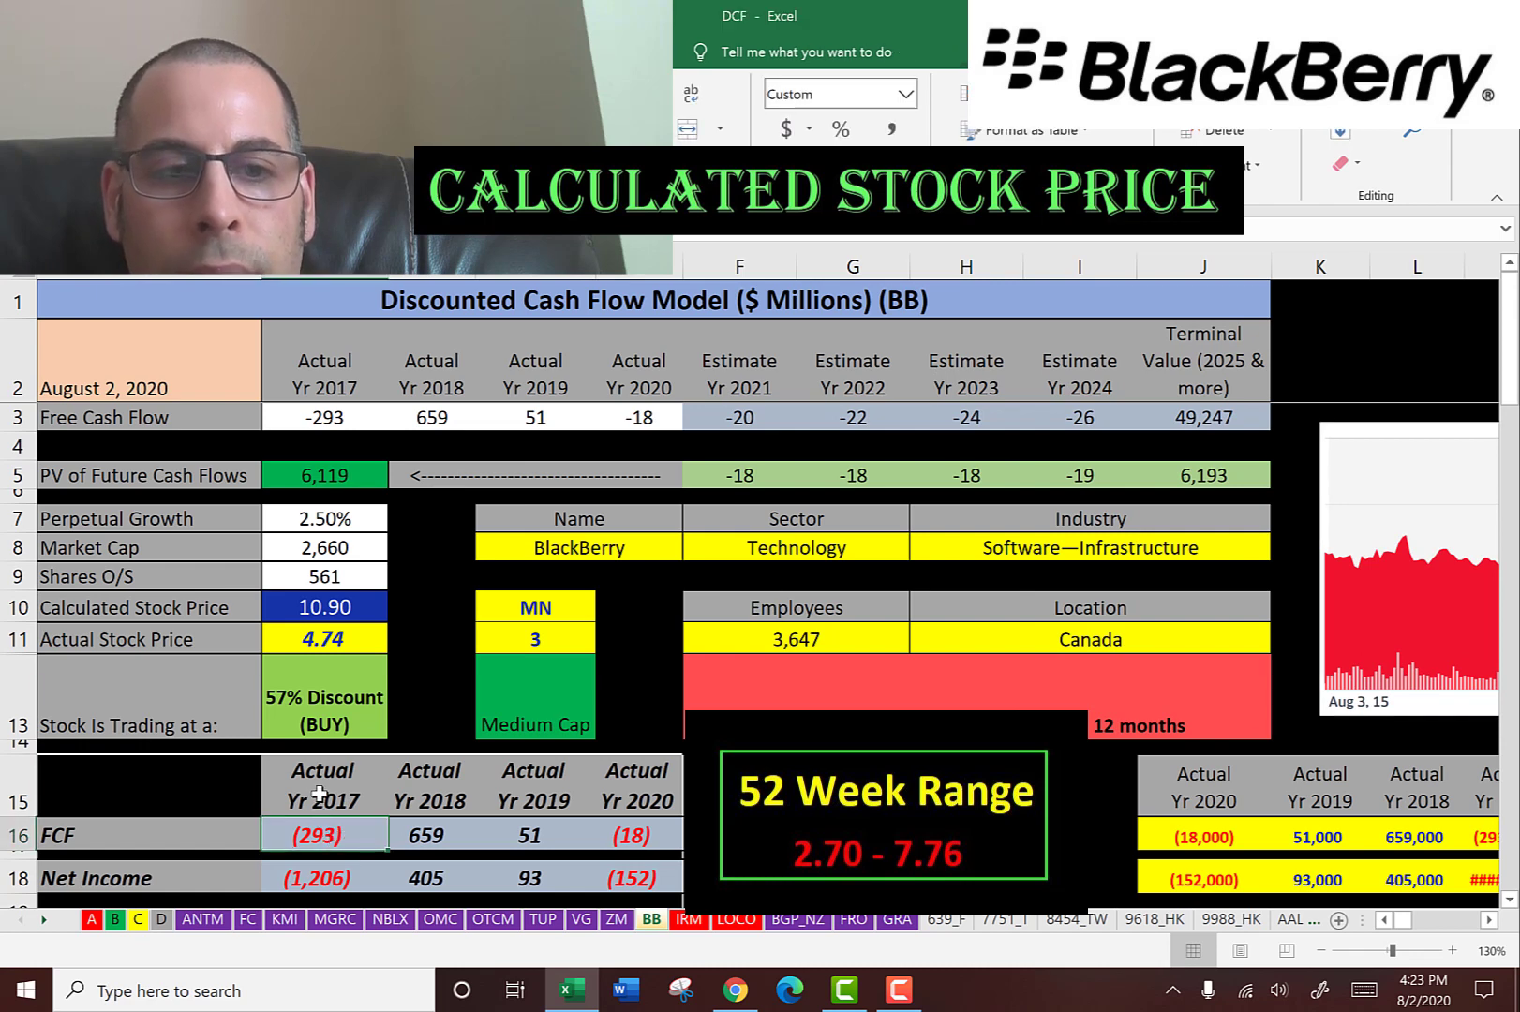
click(313, 875)
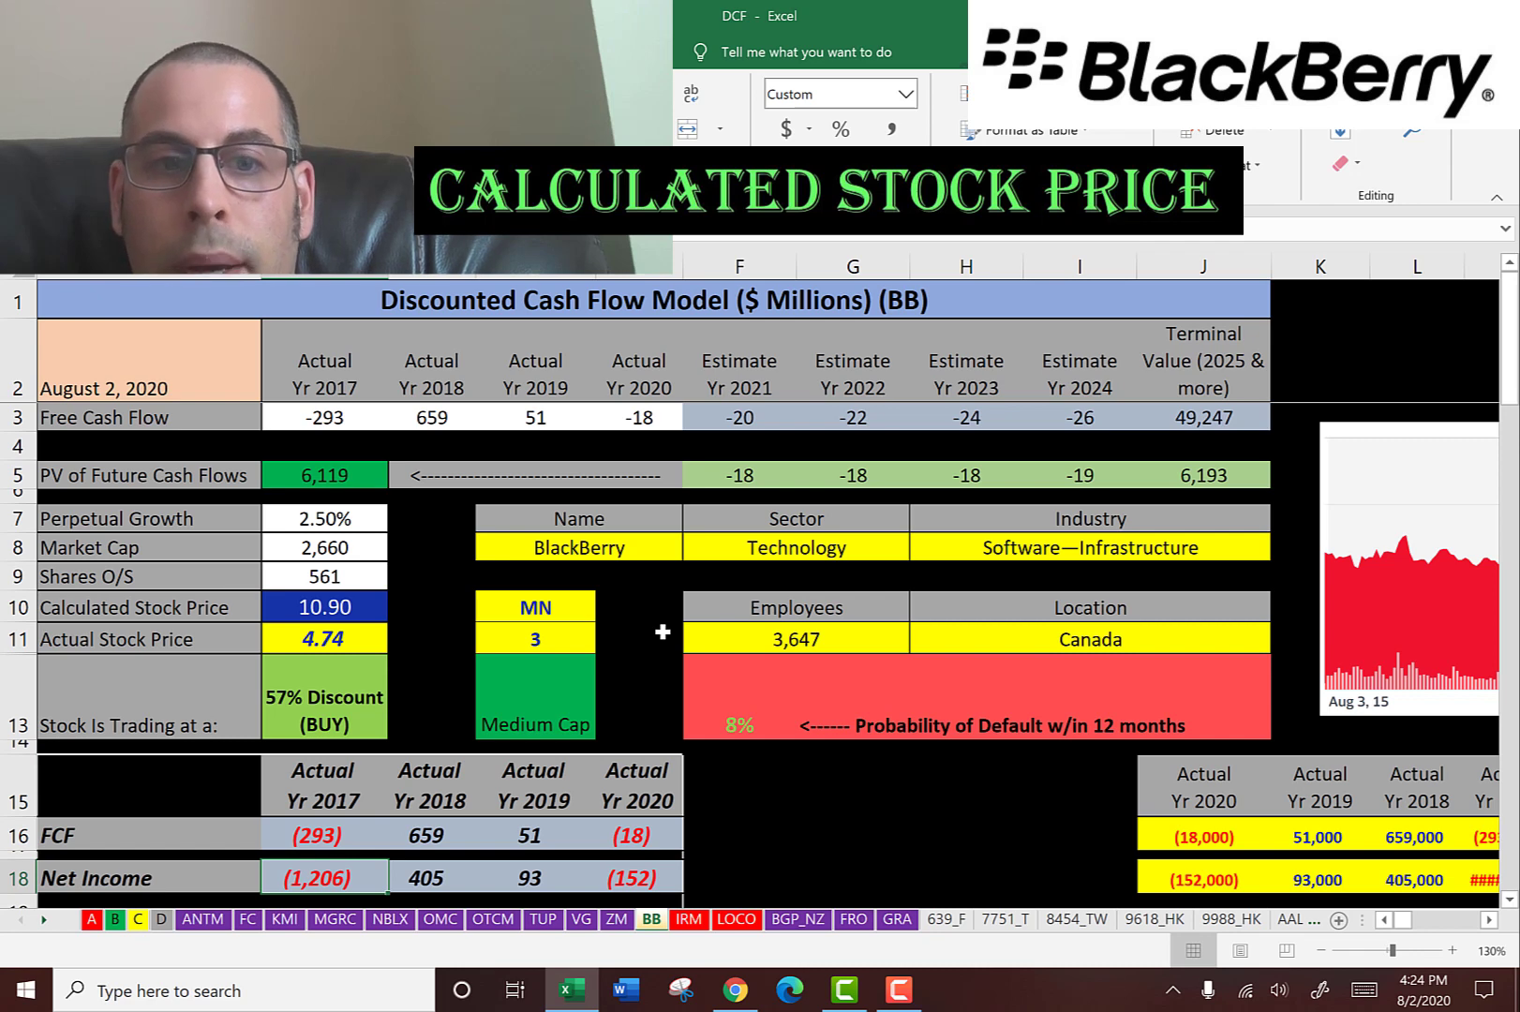
Step: Nudge the stock chart left and check the P/E -17.5, P/S 2.6 and P/B 1.1 ratio results
drag(1335, 533, 1406, 544)
scroll(893, 526, down, 9)
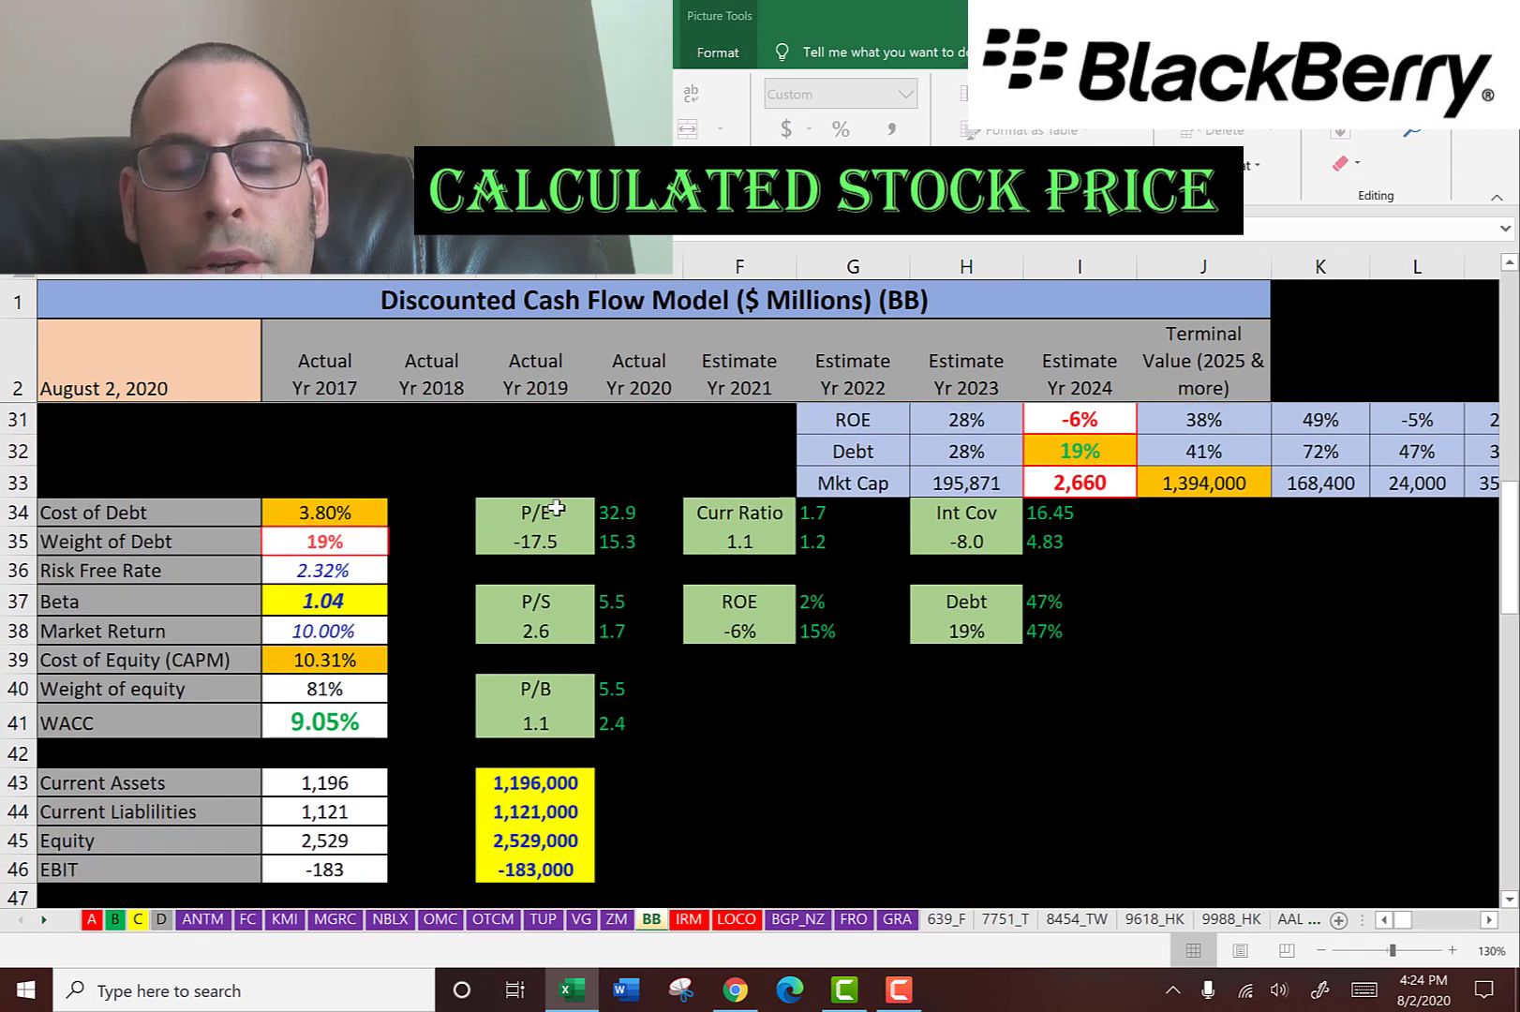
click(539, 543)
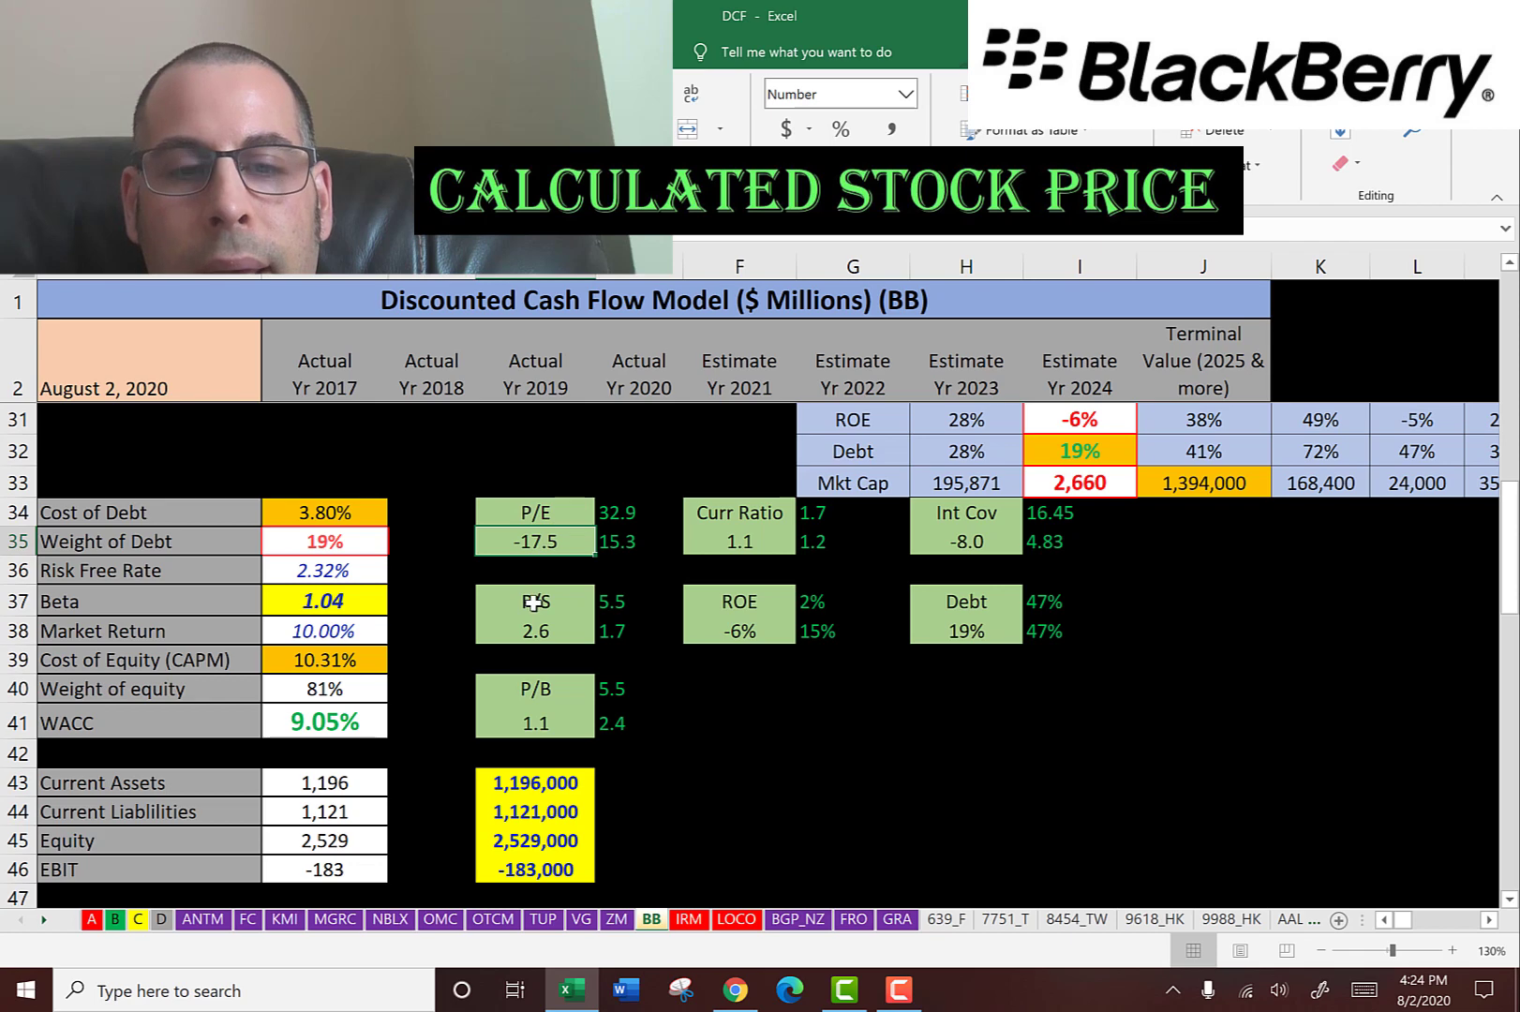
click(534, 630)
scroll(532, 626, down, 1)
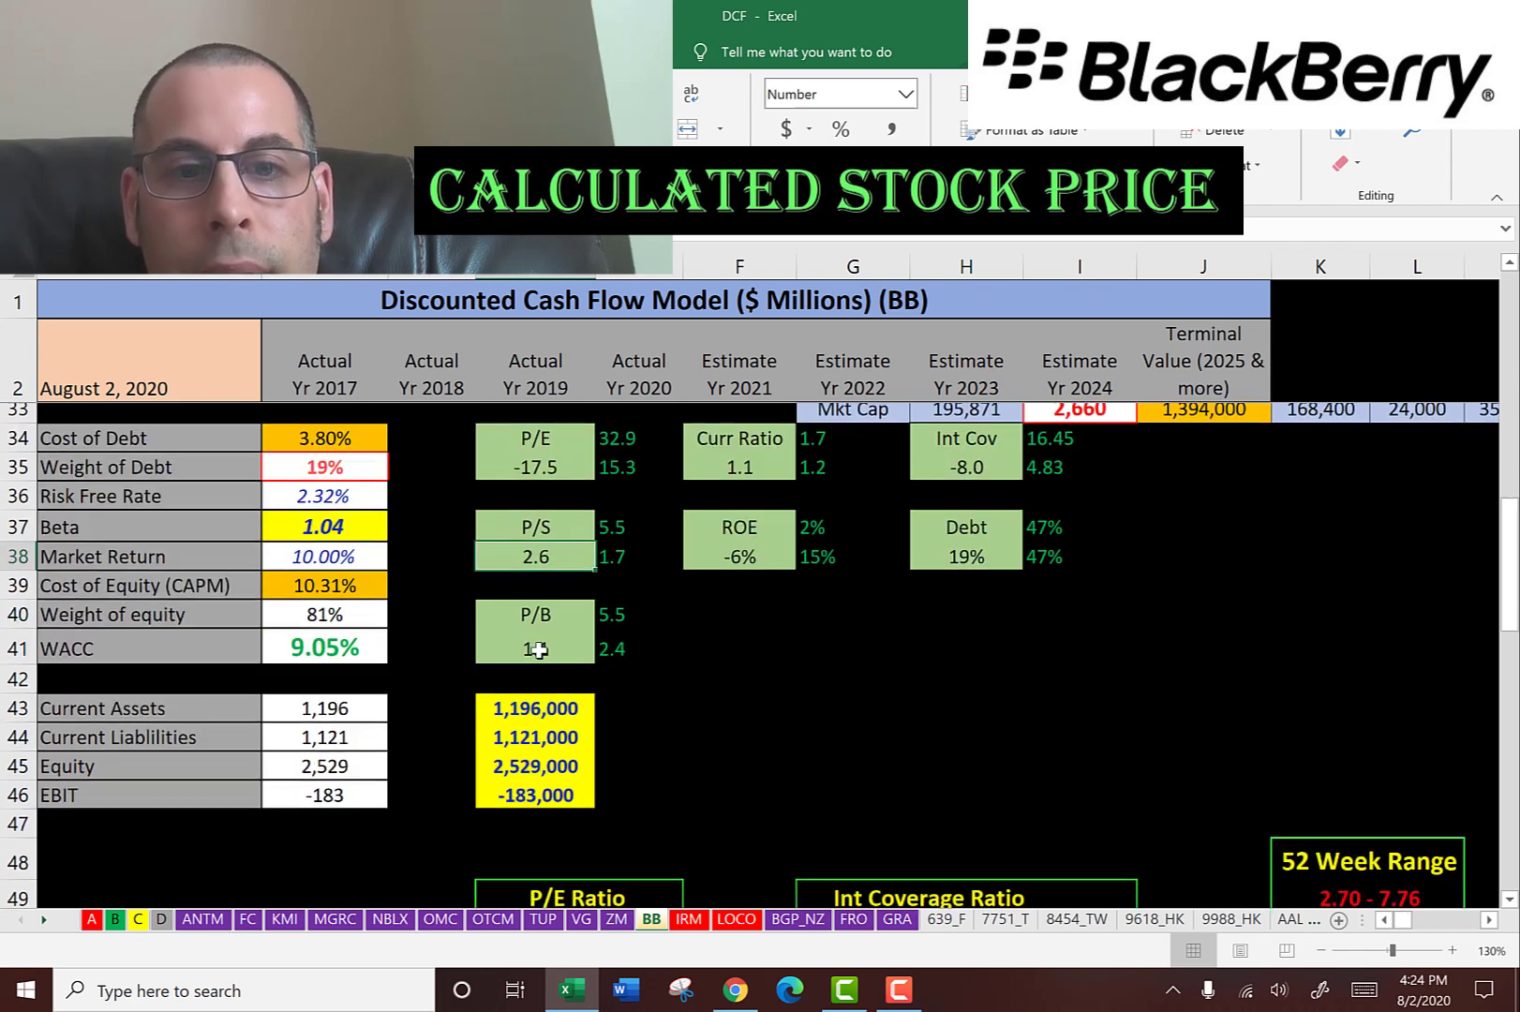
click(534, 623)
scroll(595, 553, down, 1)
scroll(595, 553, down, 3)
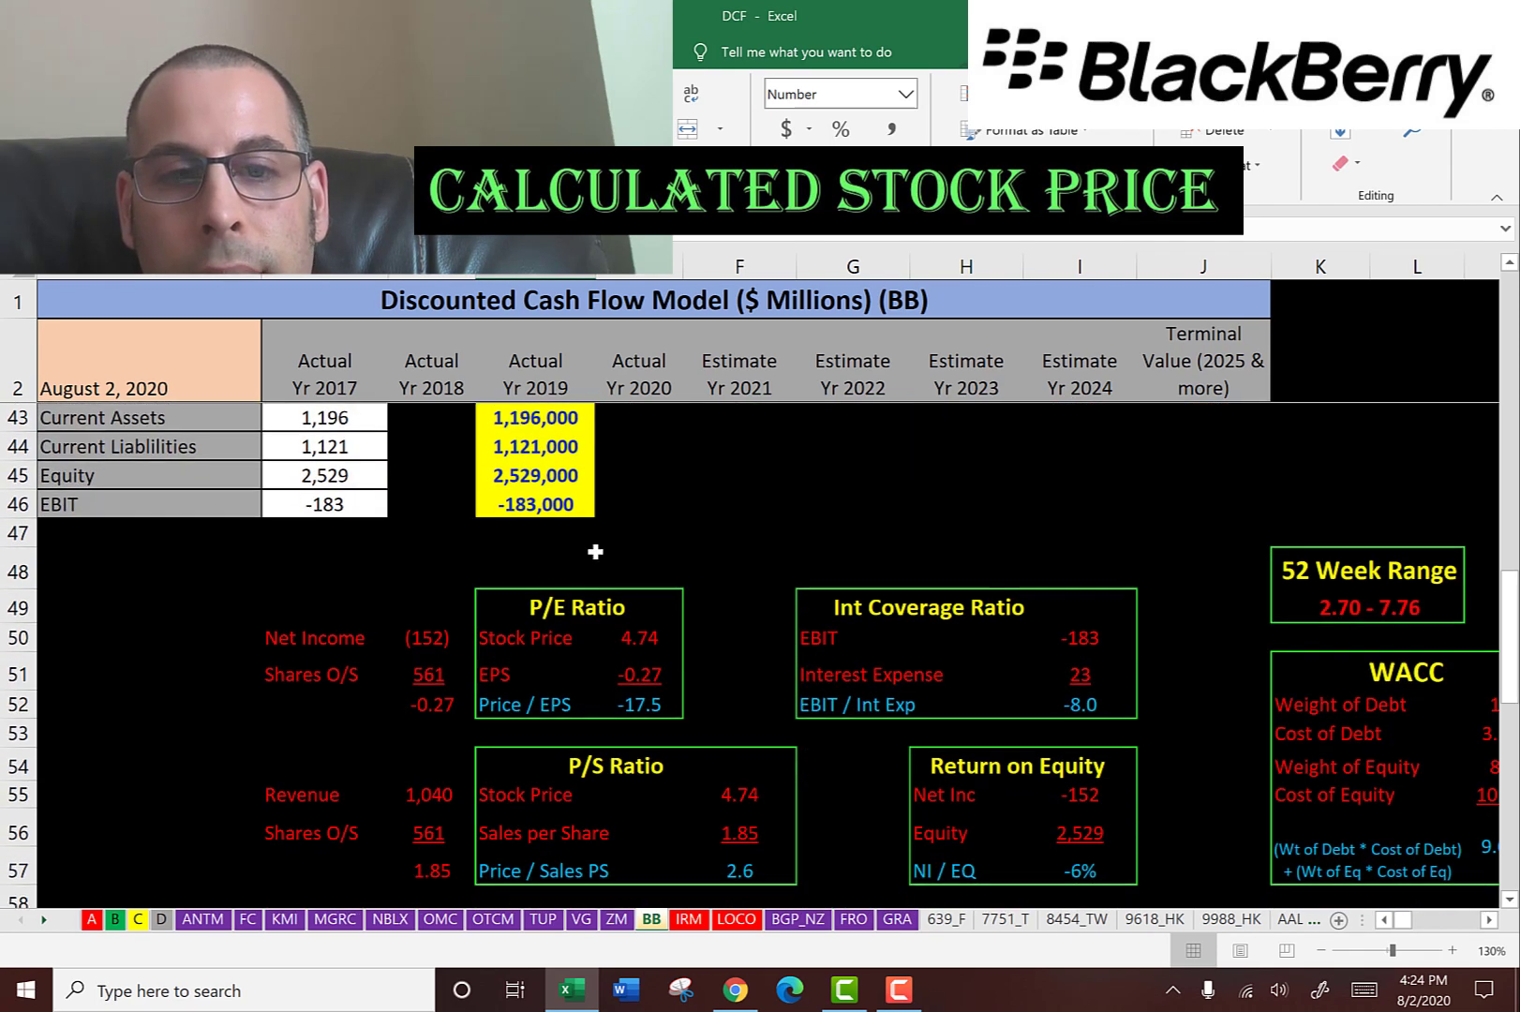
click(633, 581)
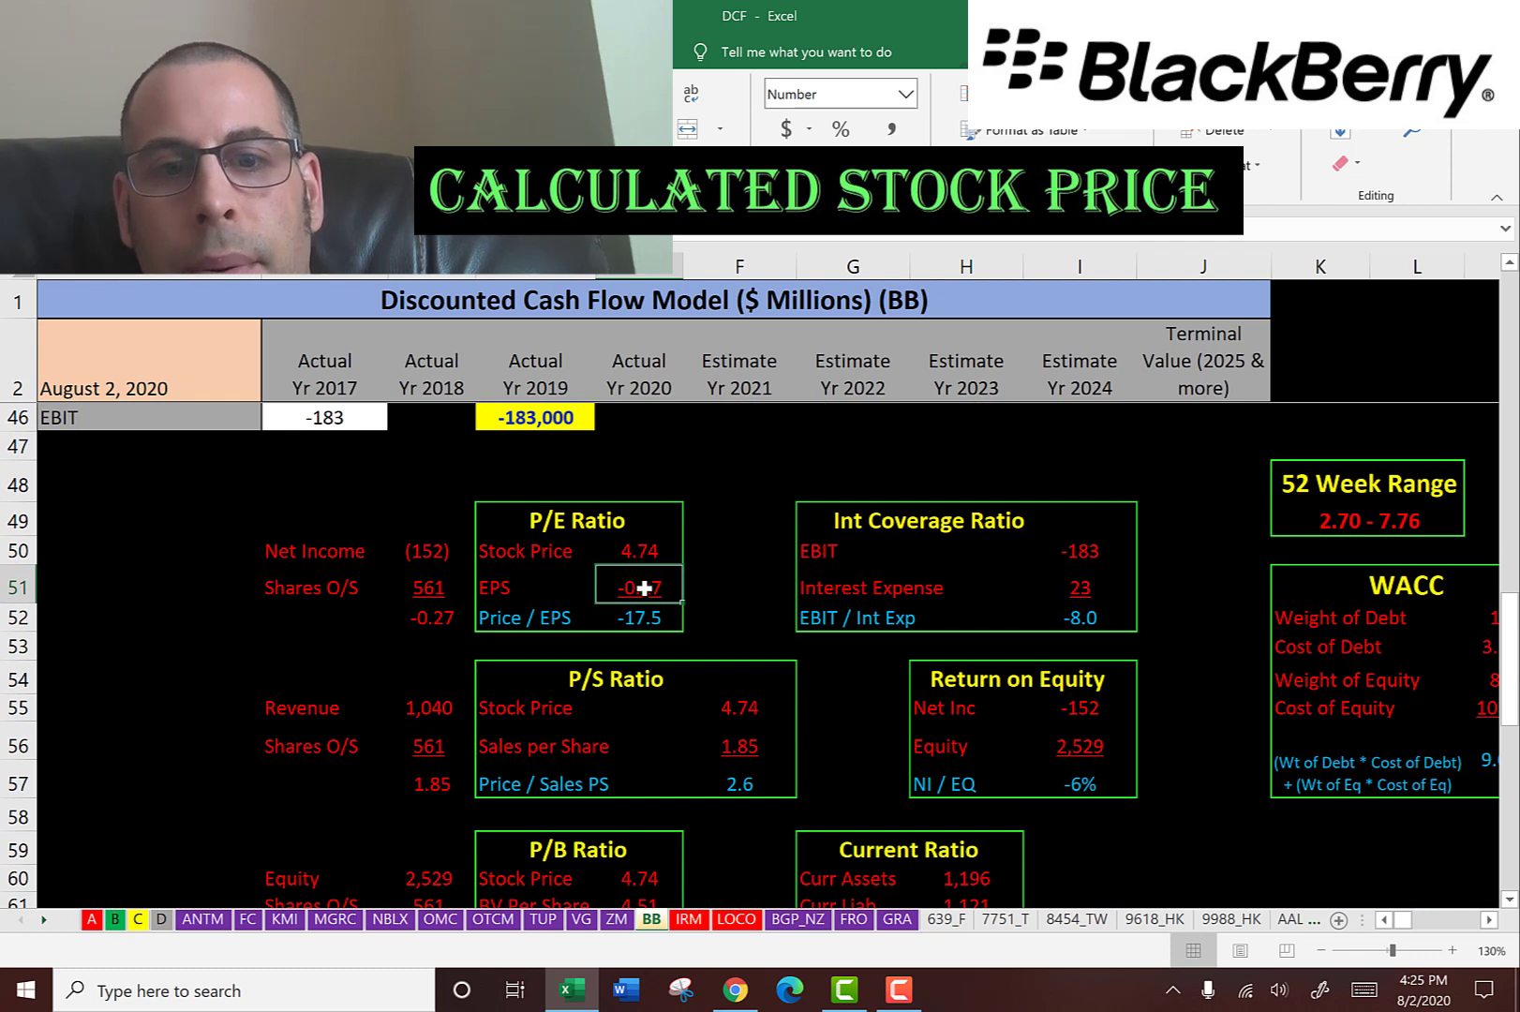
click(420, 551)
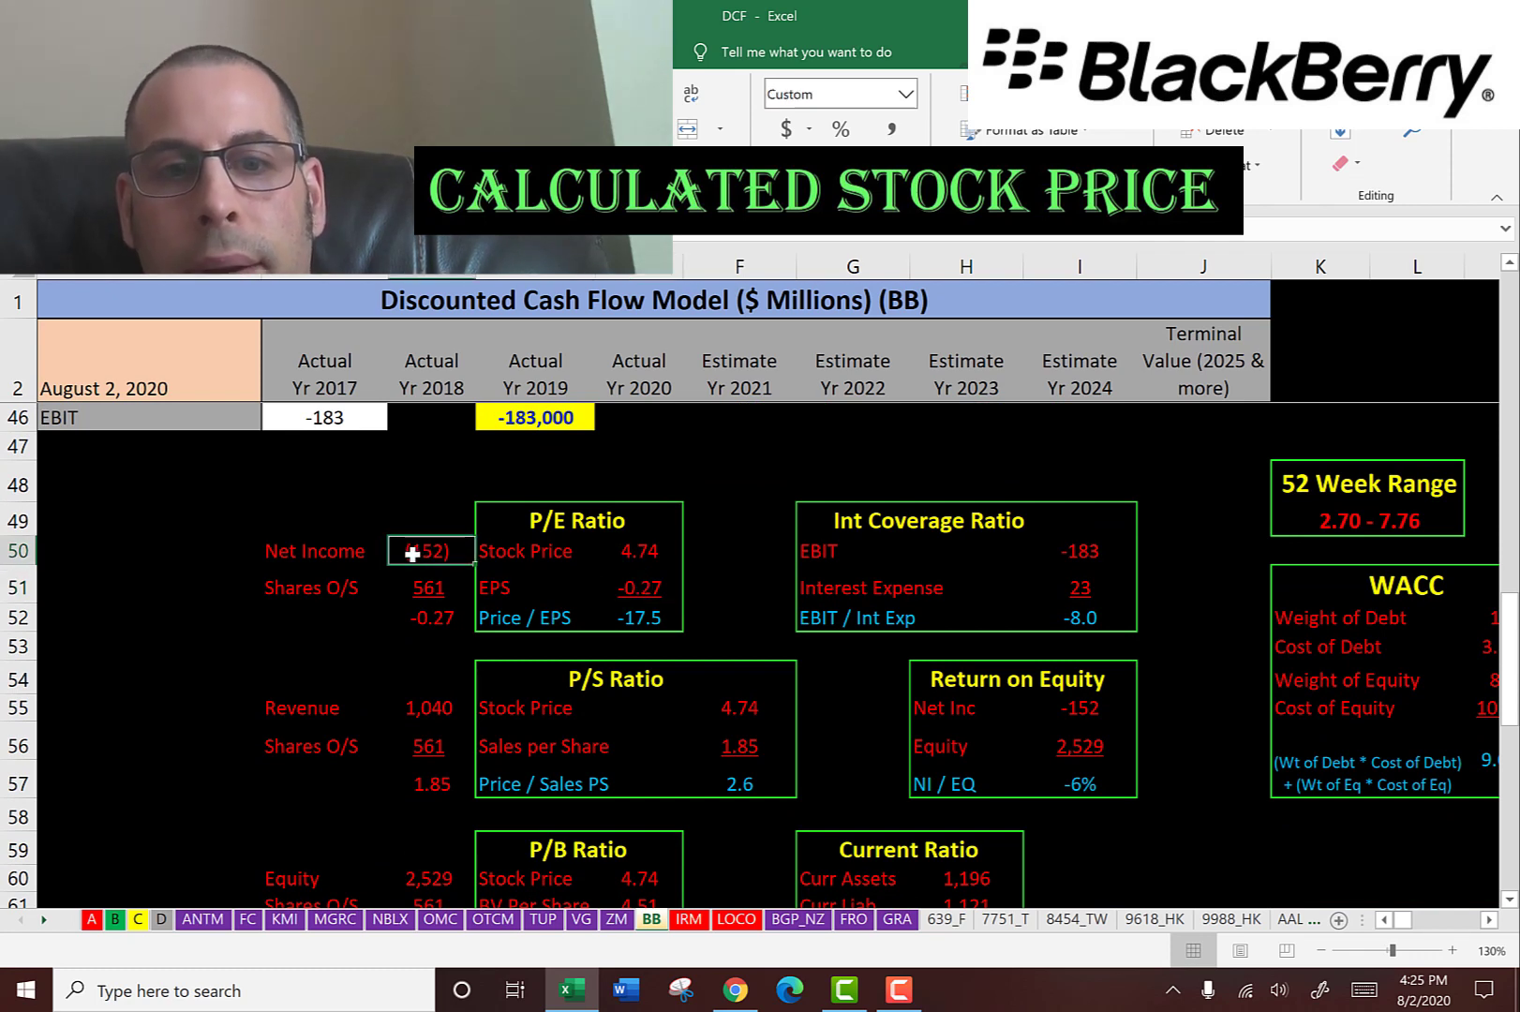
click(421, 586)
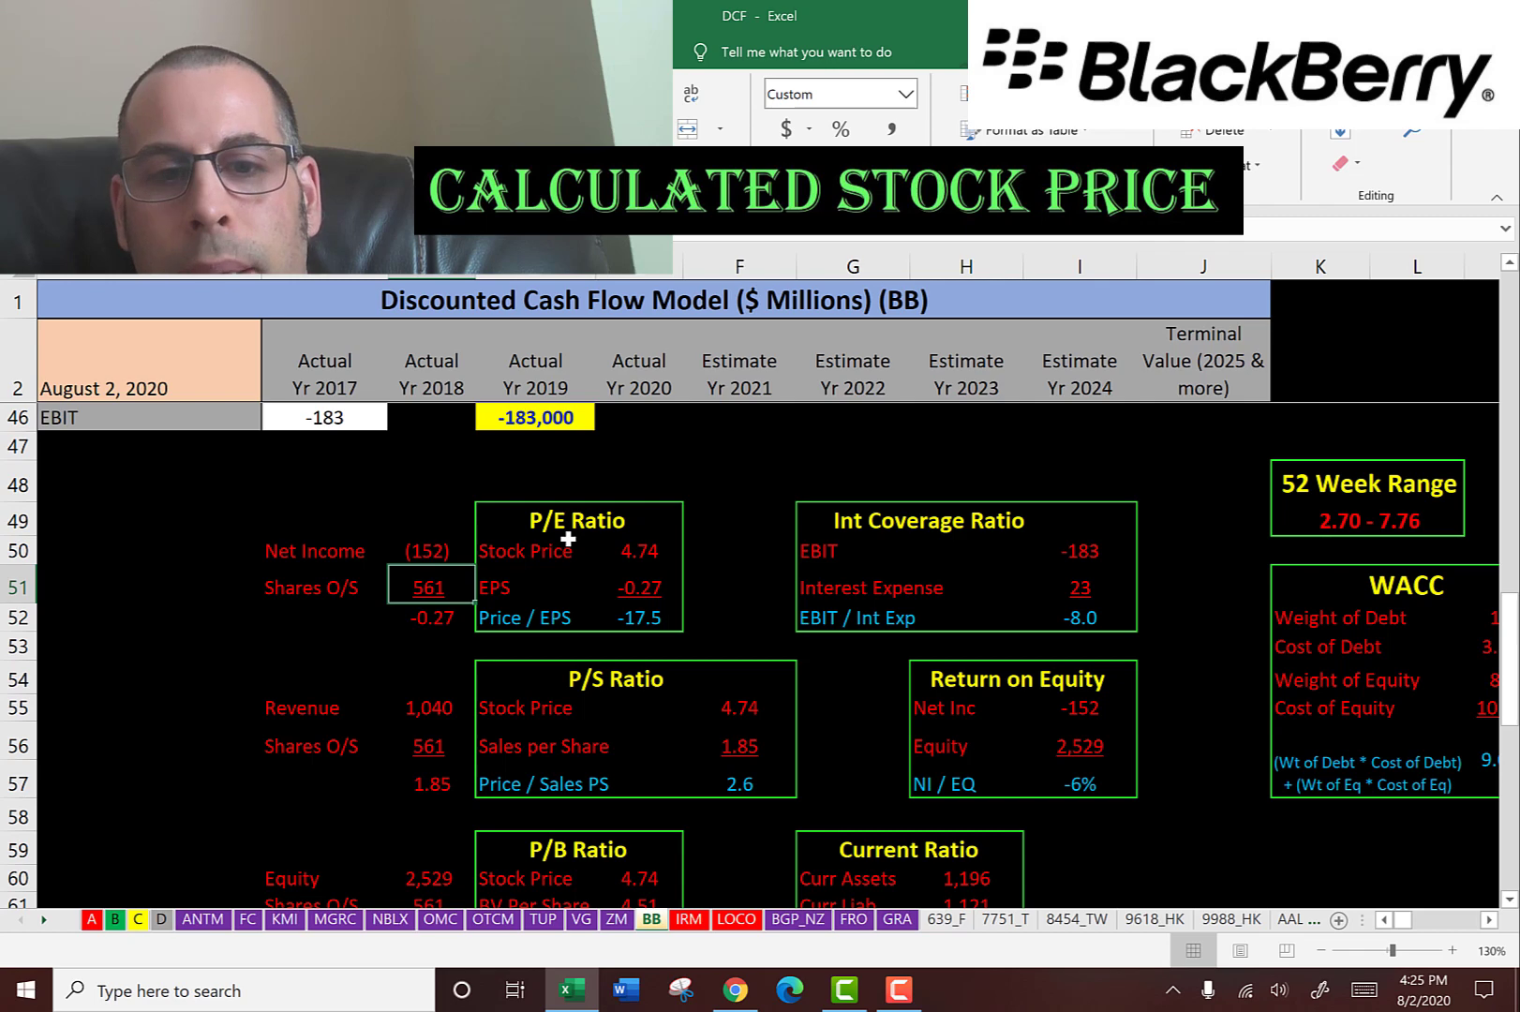
scroll(601, 609, down, 2)
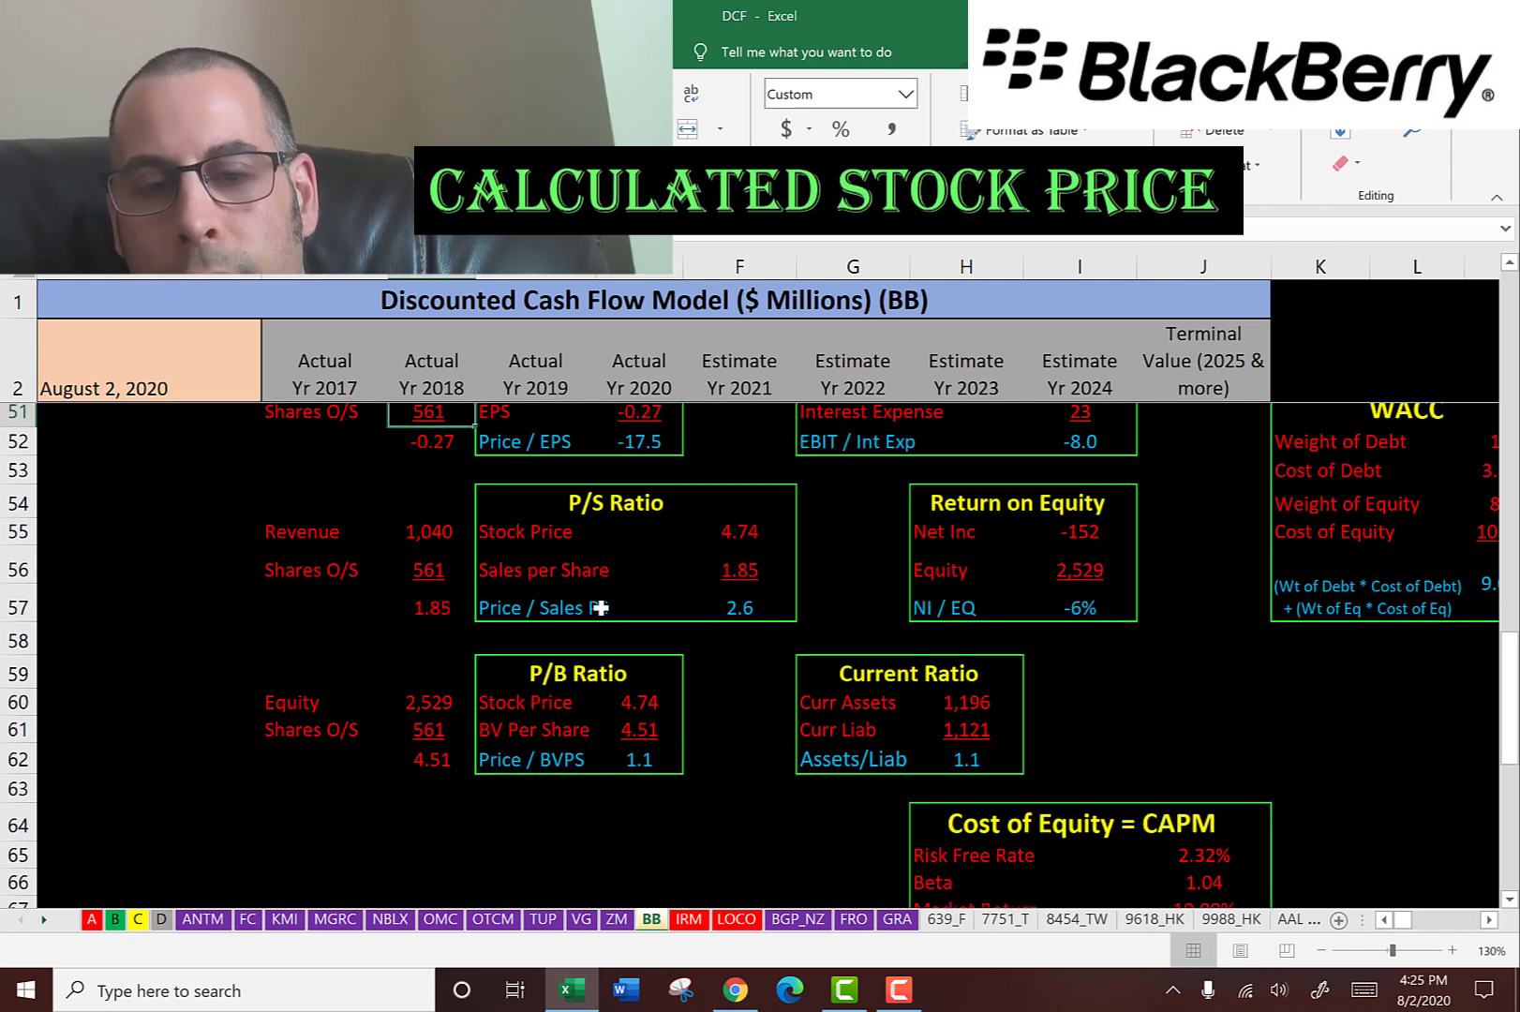
click(597, 476)
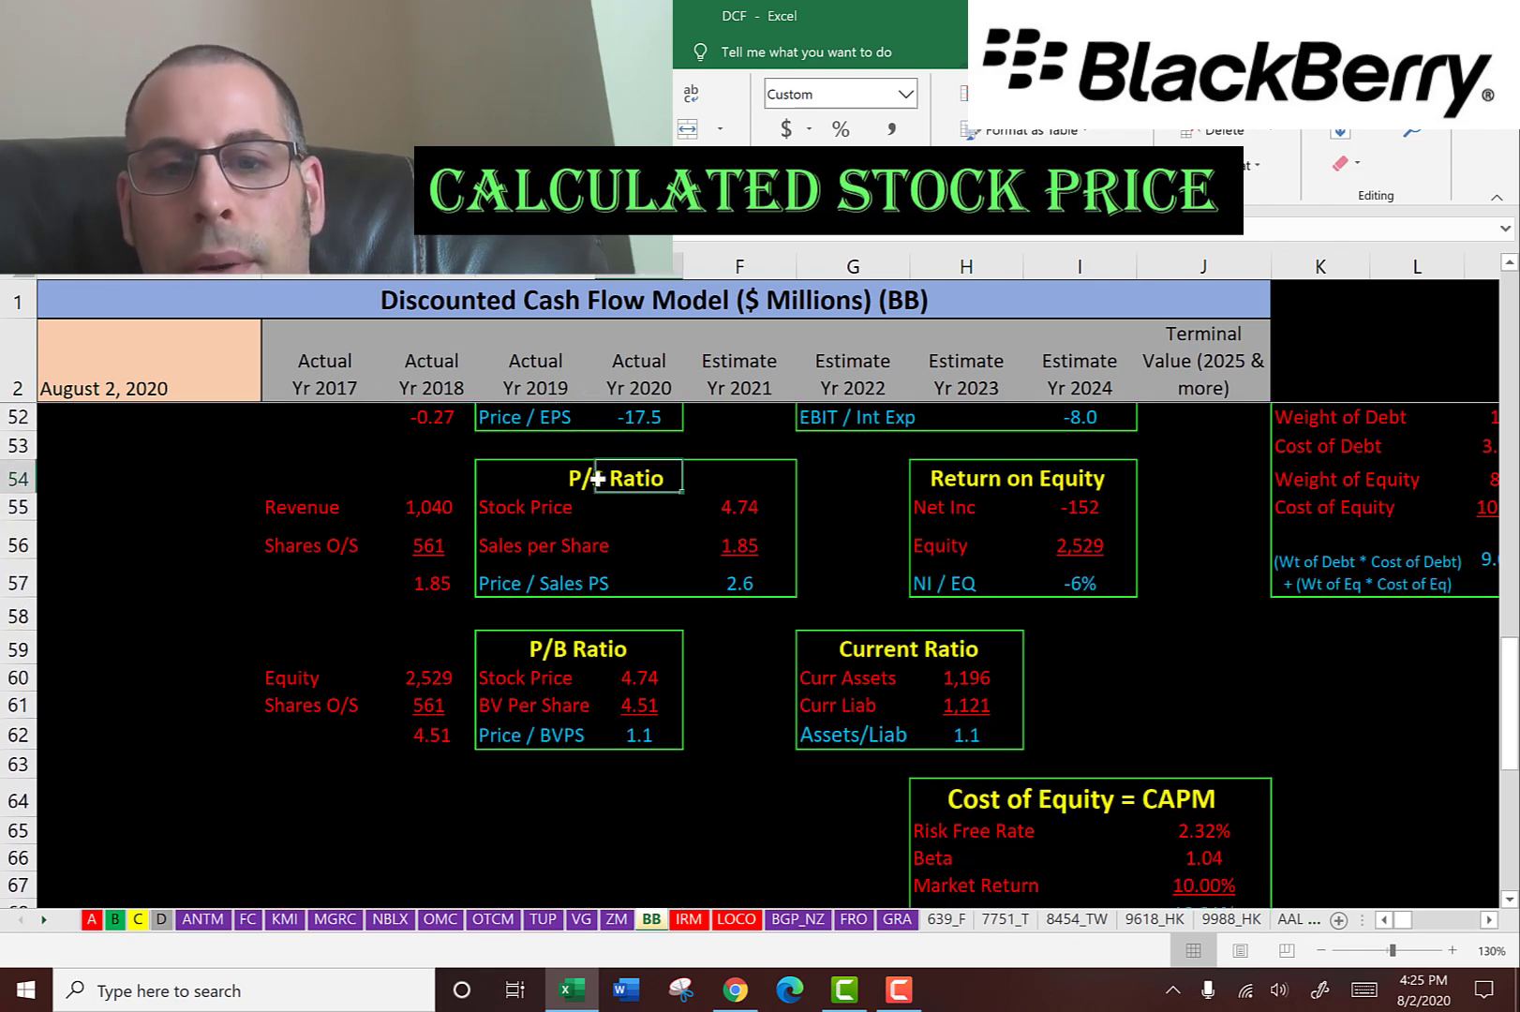
click(737, 506)
click(745, 539)
click(426, 509)
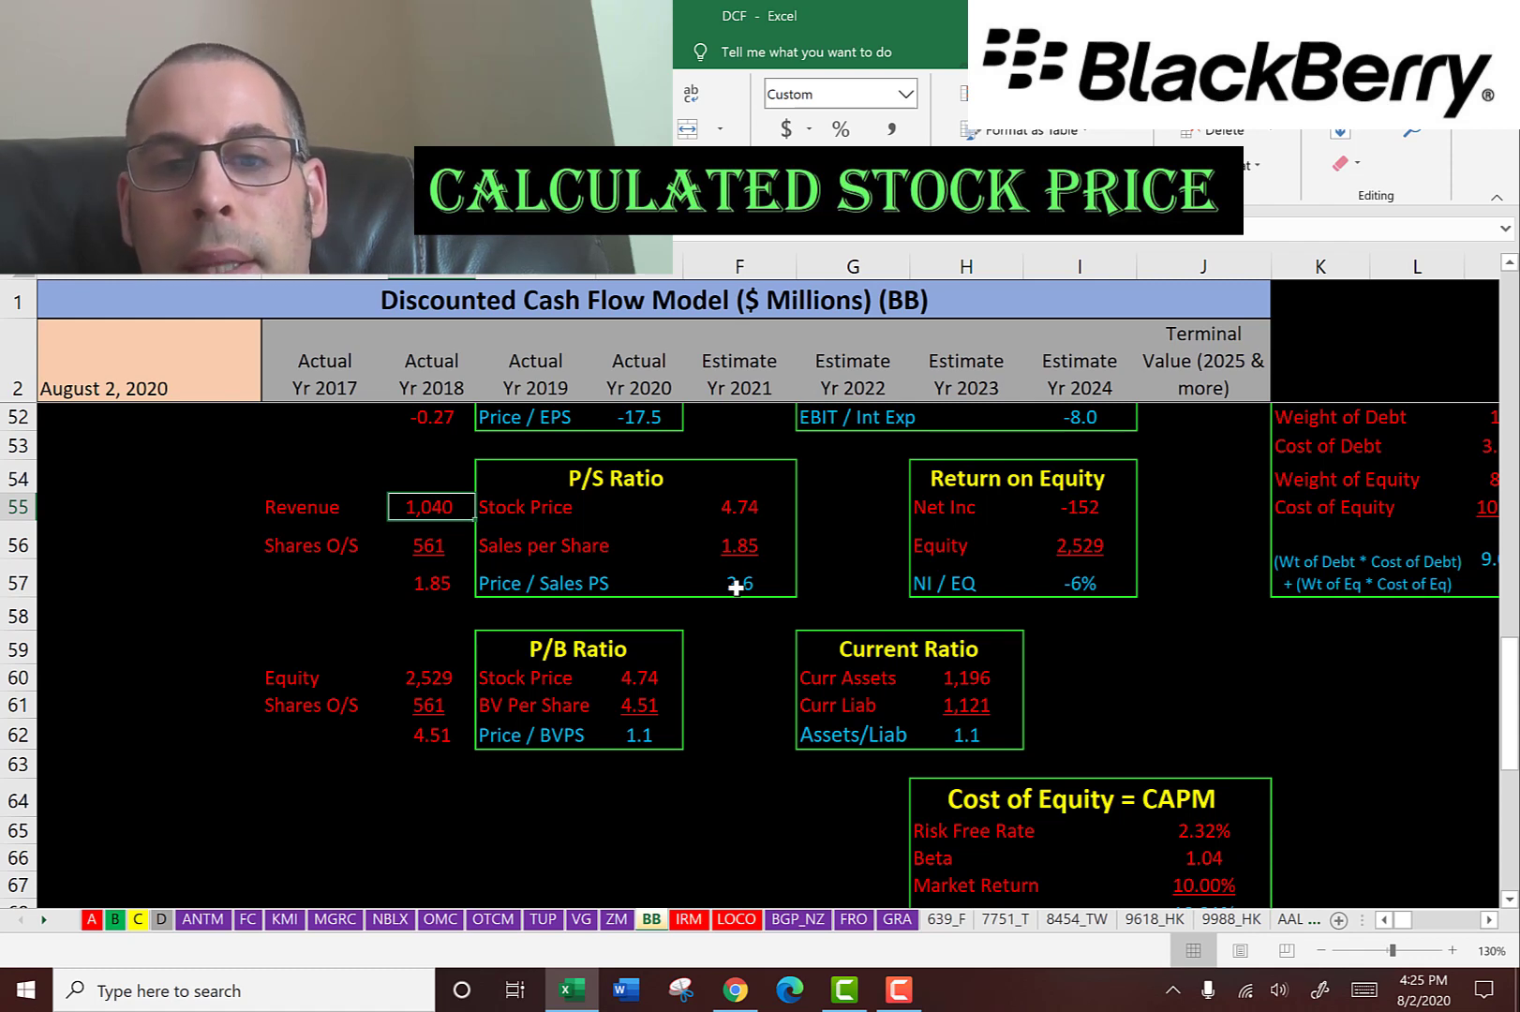
click(603, 682)
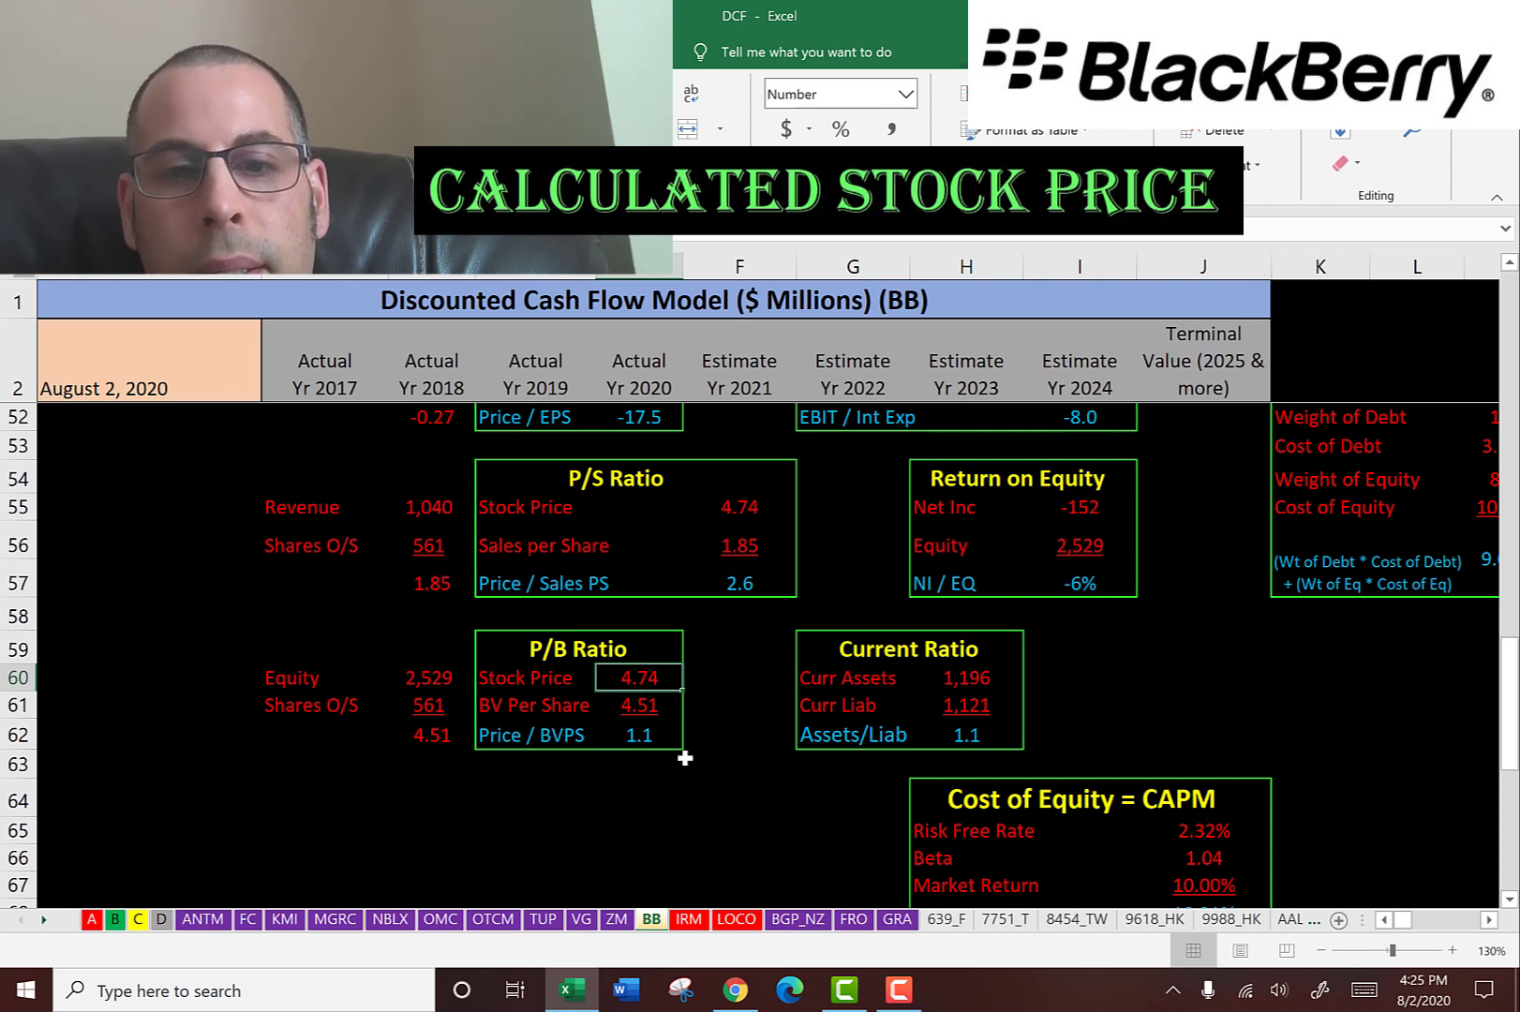
click(640, 708)
click(630, 679)
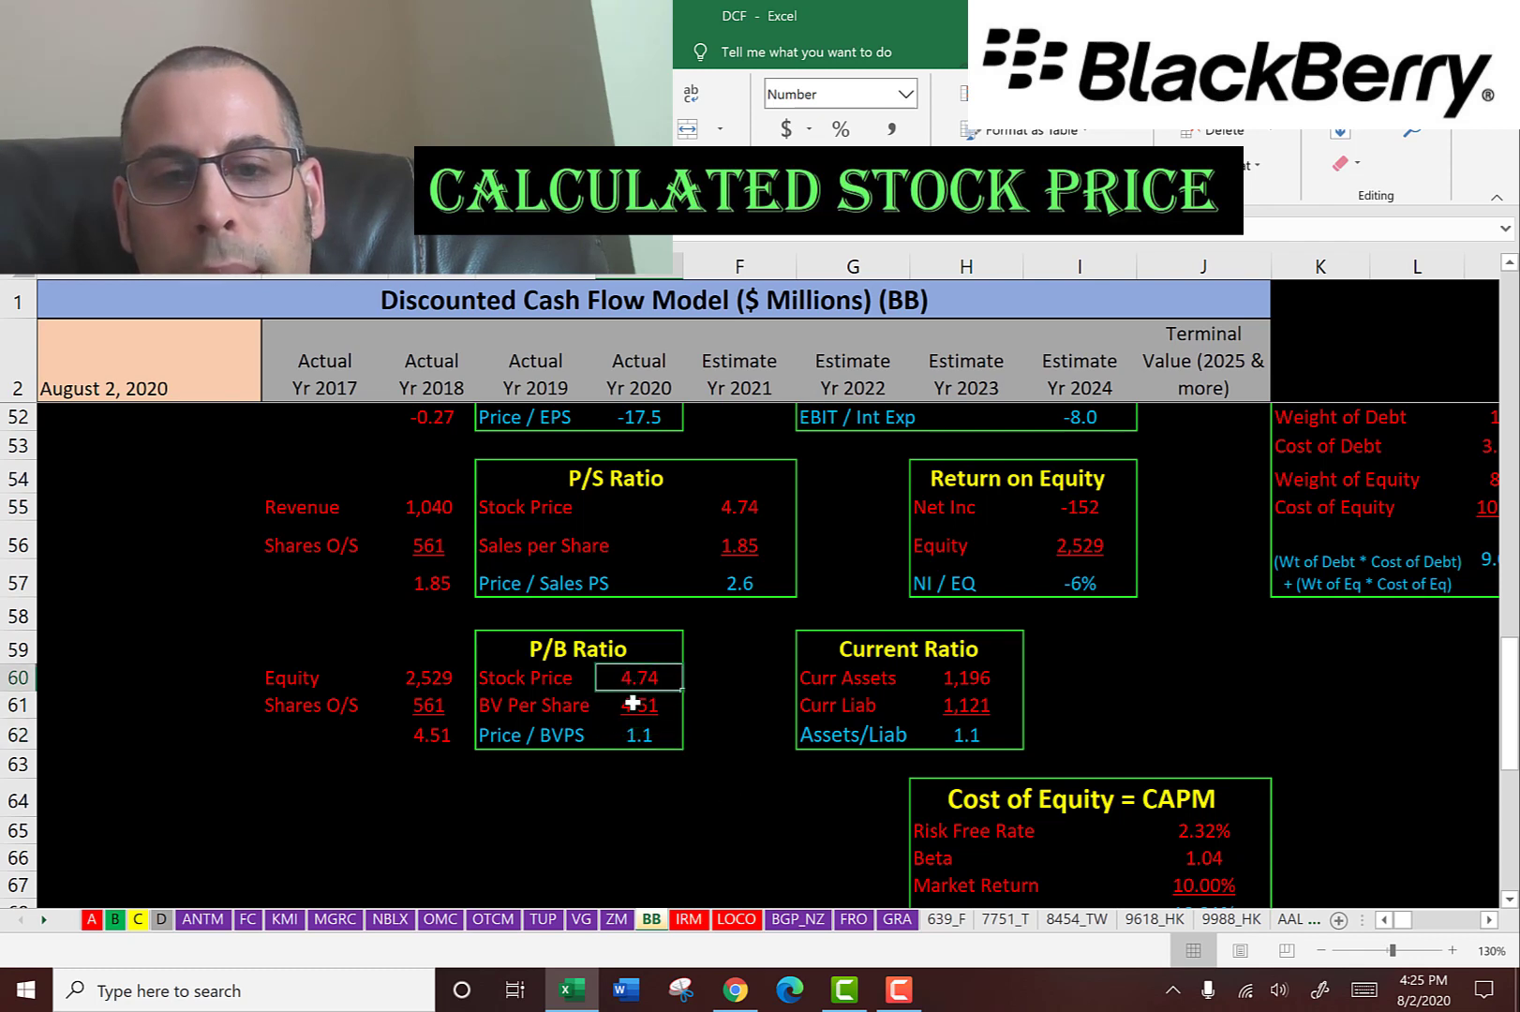
click(640, 708)
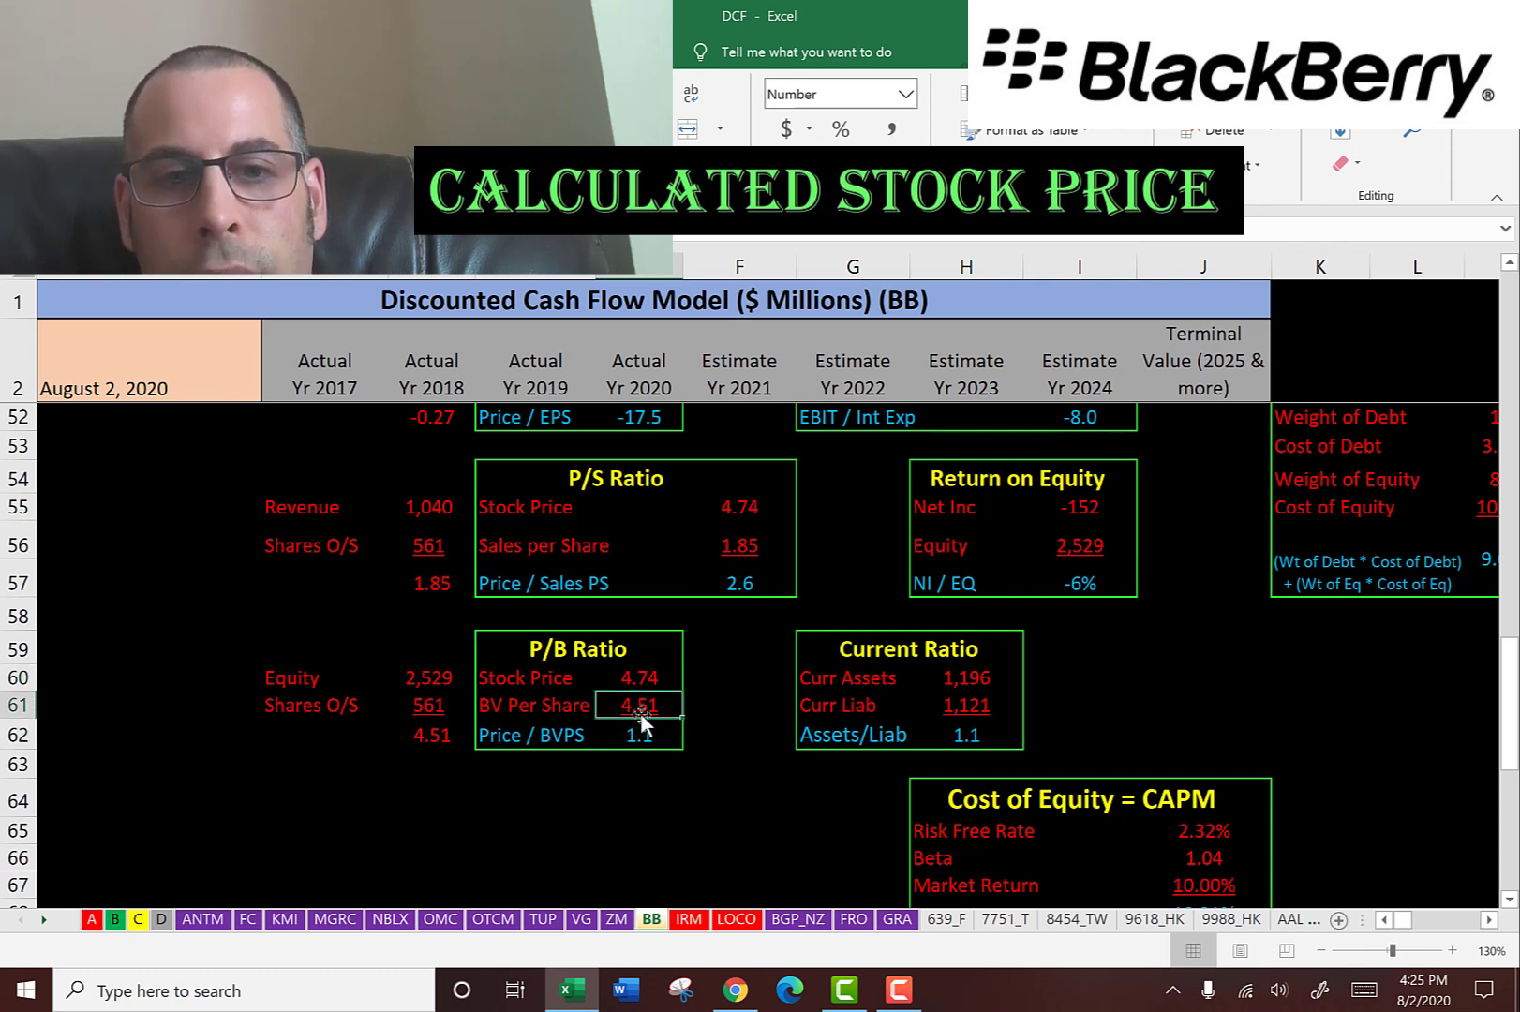
click(419, 707)
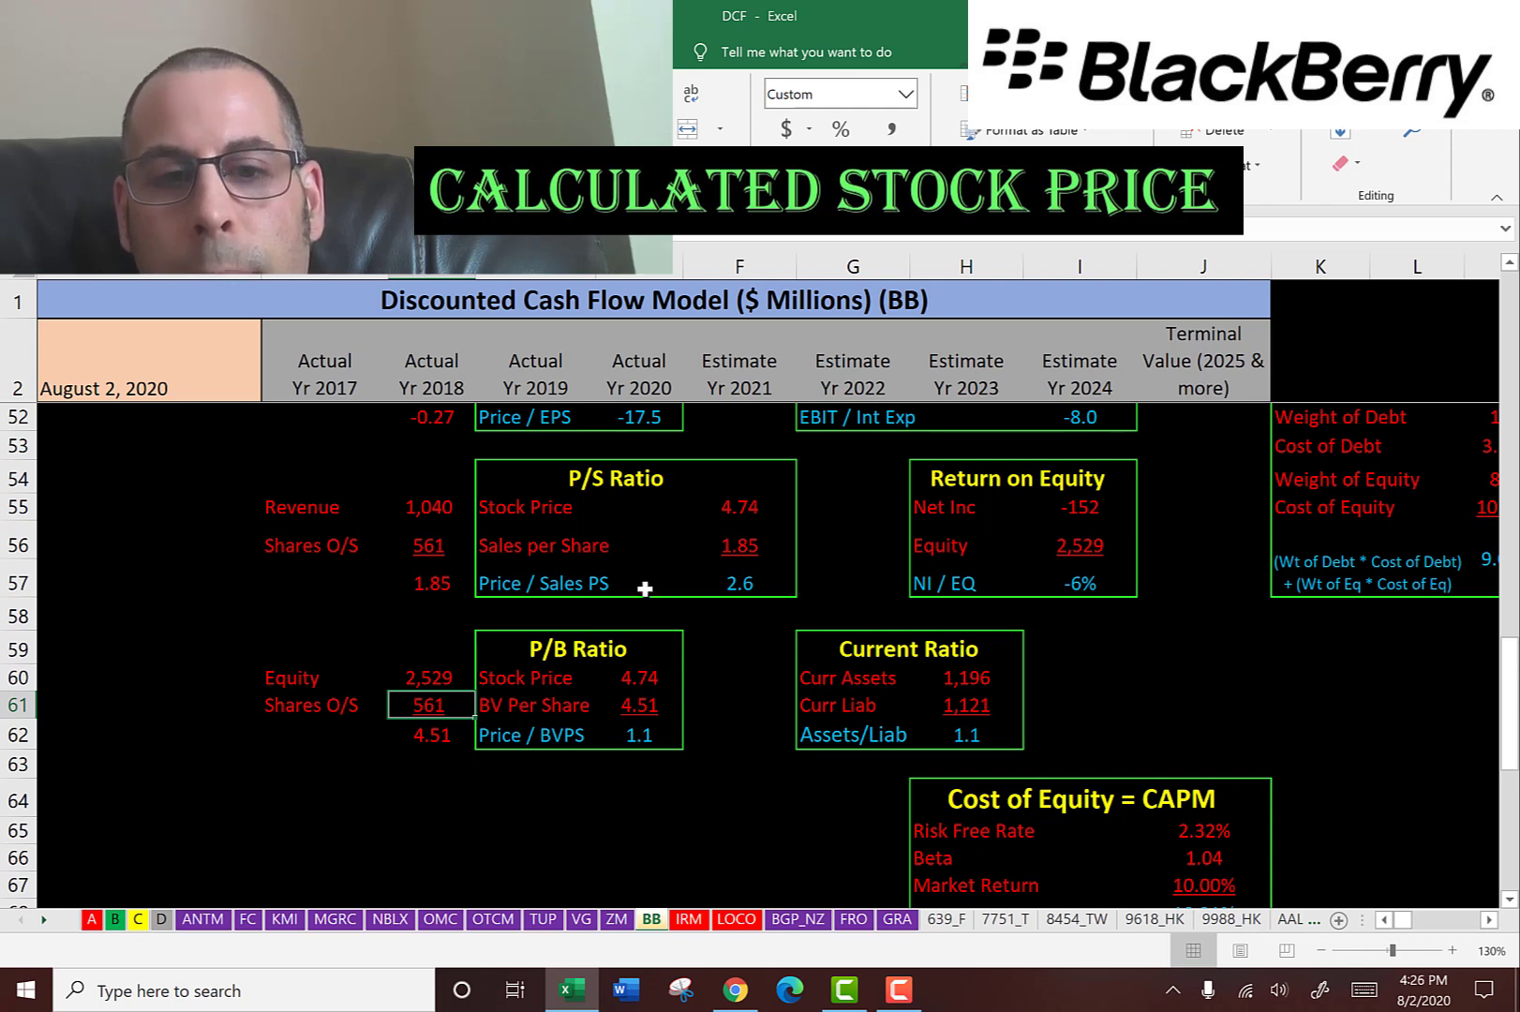
click(627, 669)
scroll(830, 651, up, 4)
scroll(834, 651, up, 3)
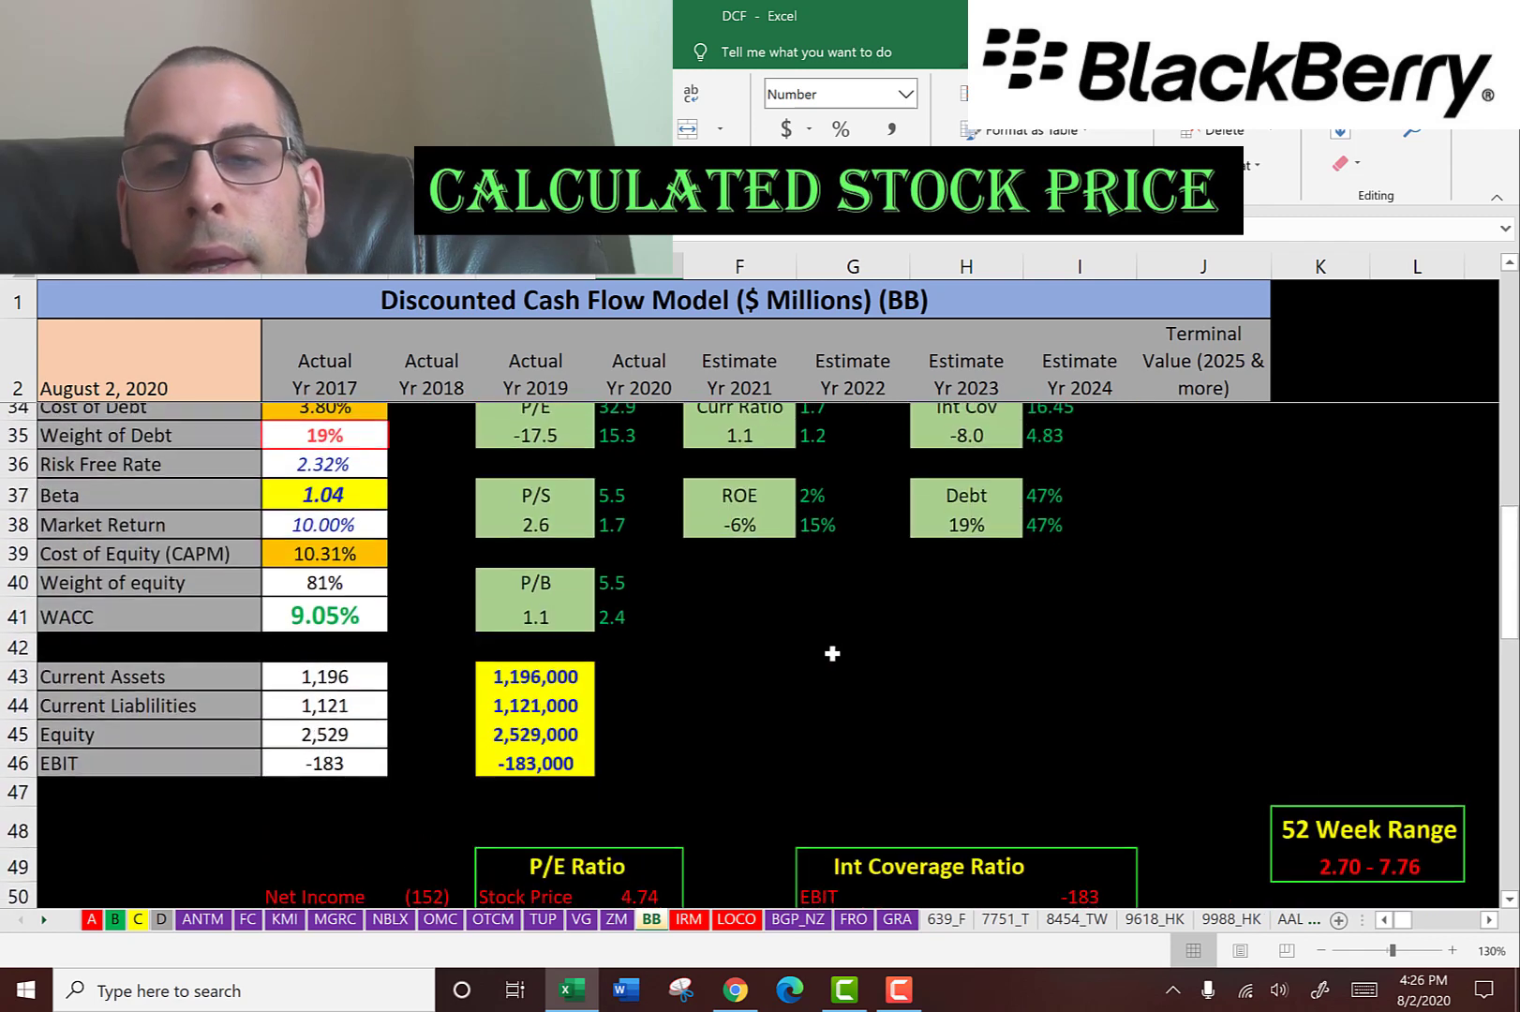
click(733, 453)
click(739, 532)
scroll(905, 601, down, 1)
scroll(905, 600, down, 6)
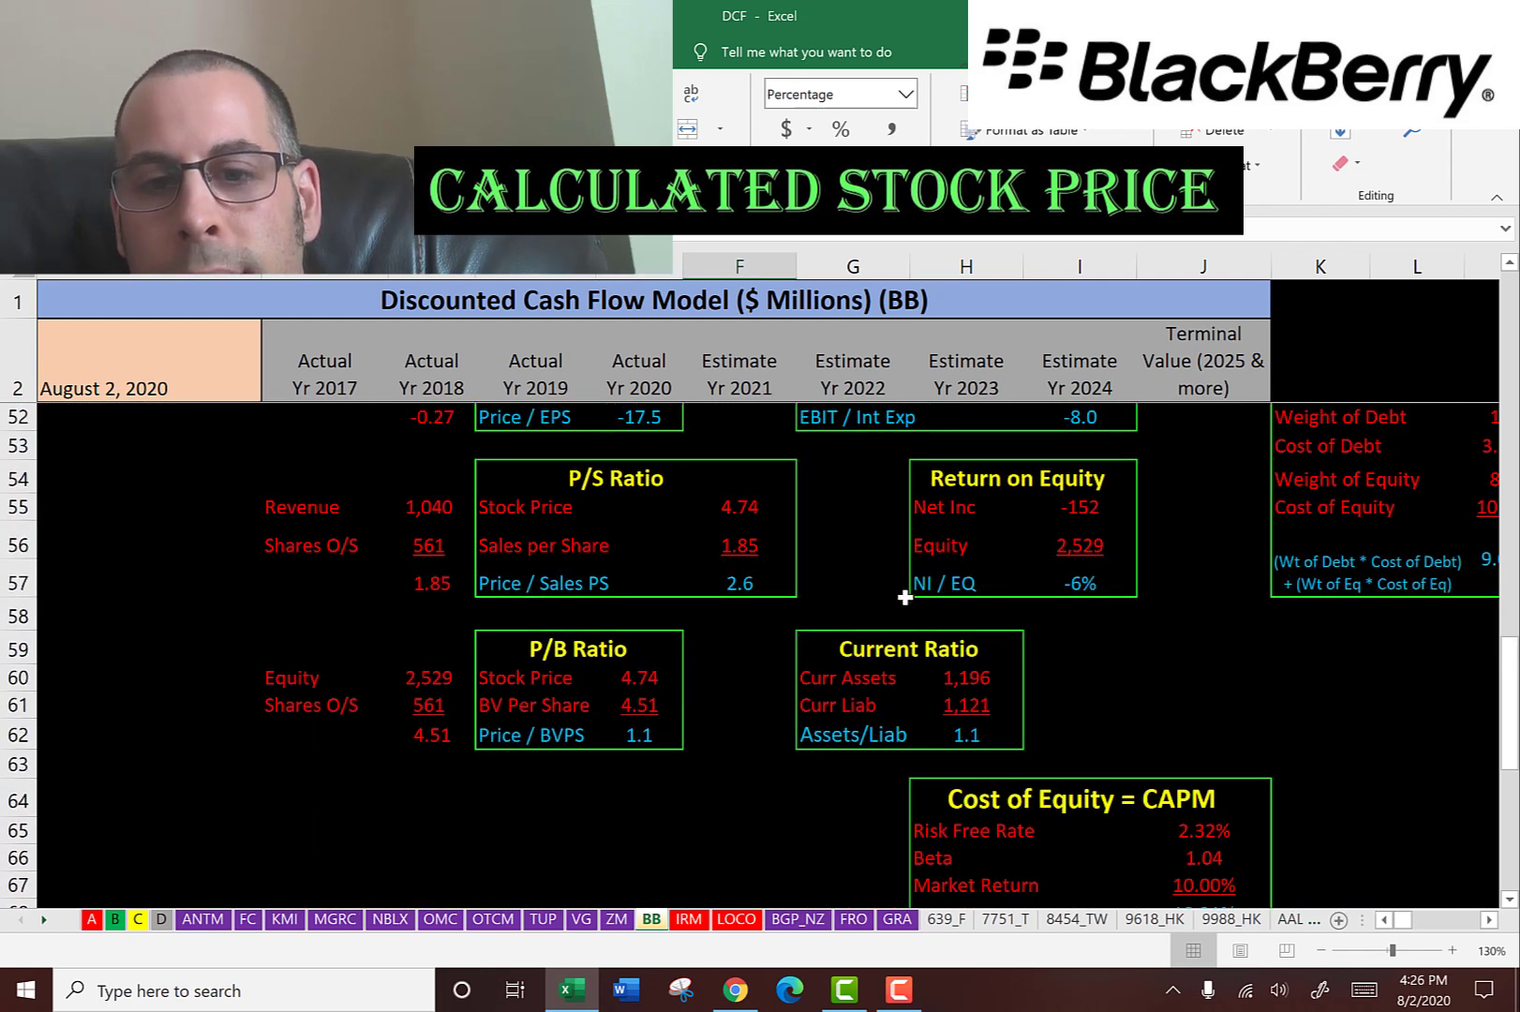
scroll(928, 633, down, 1)
click(937, 587)
click(947, 611)
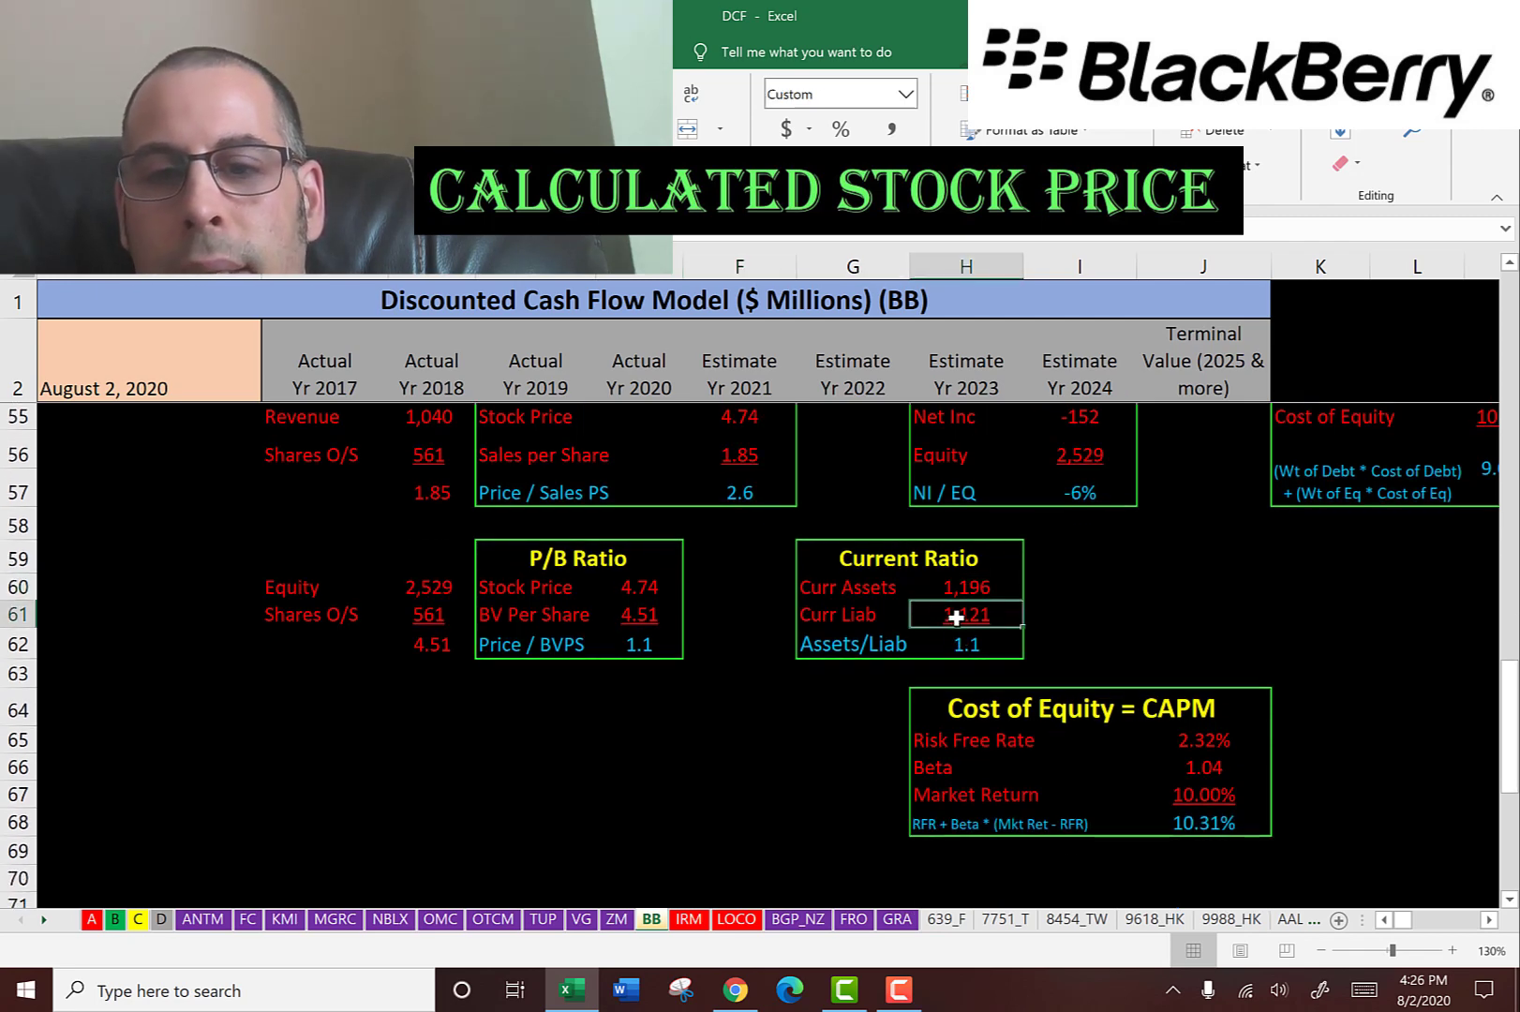
scroll(985, 635, up, 3)
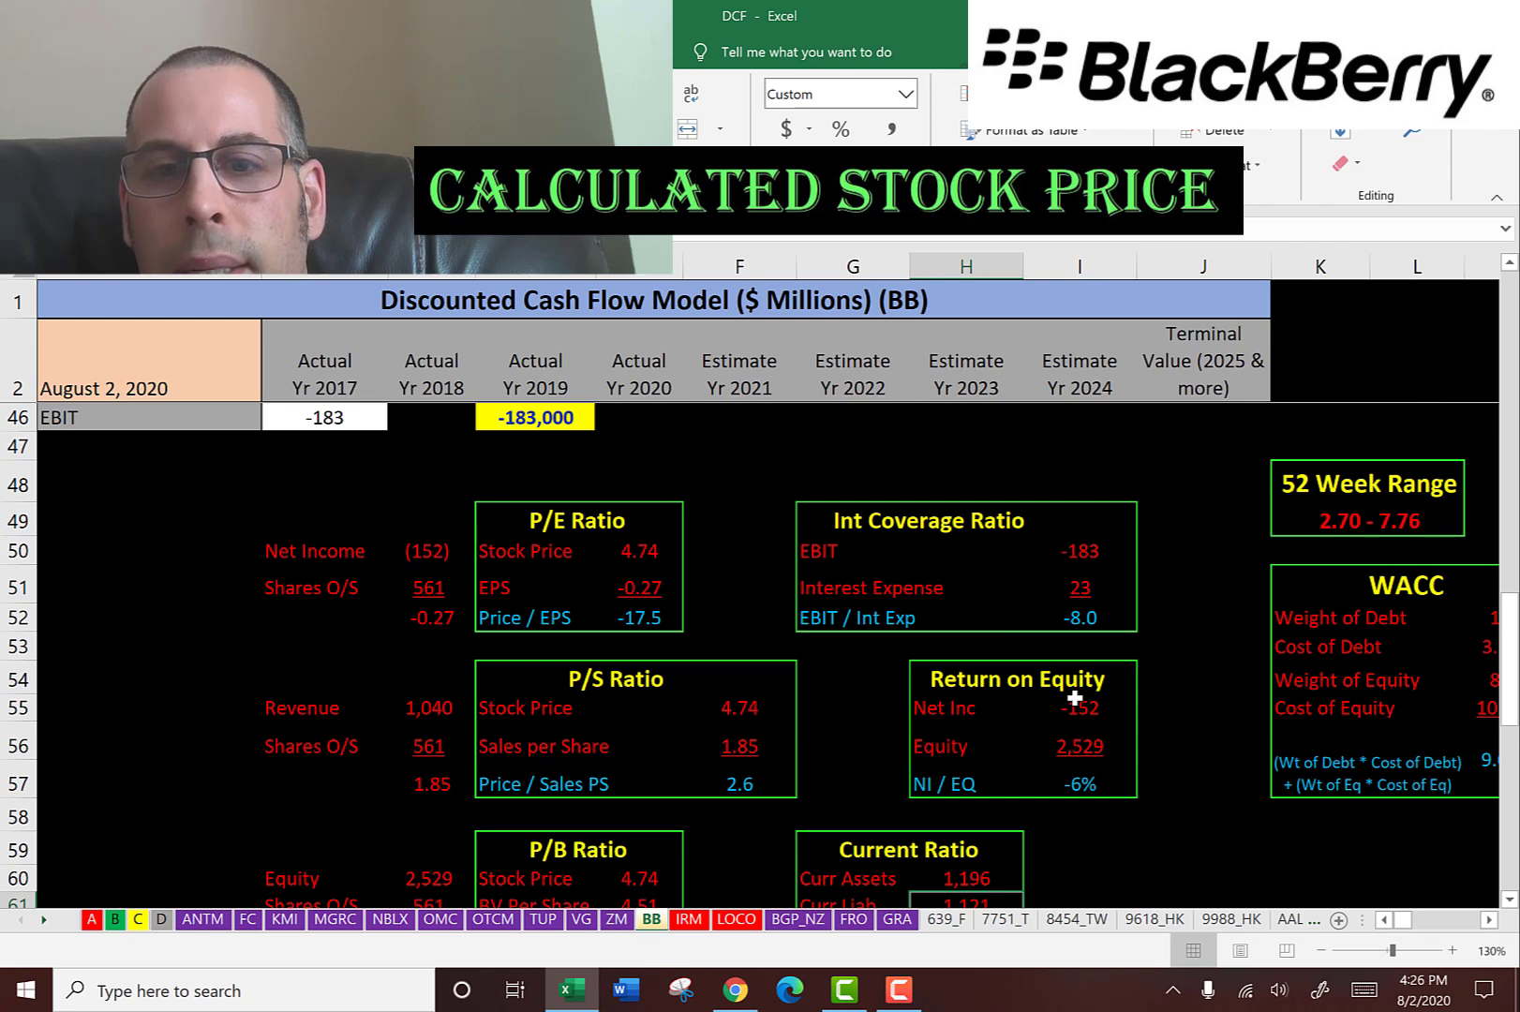
click(1085, 747)
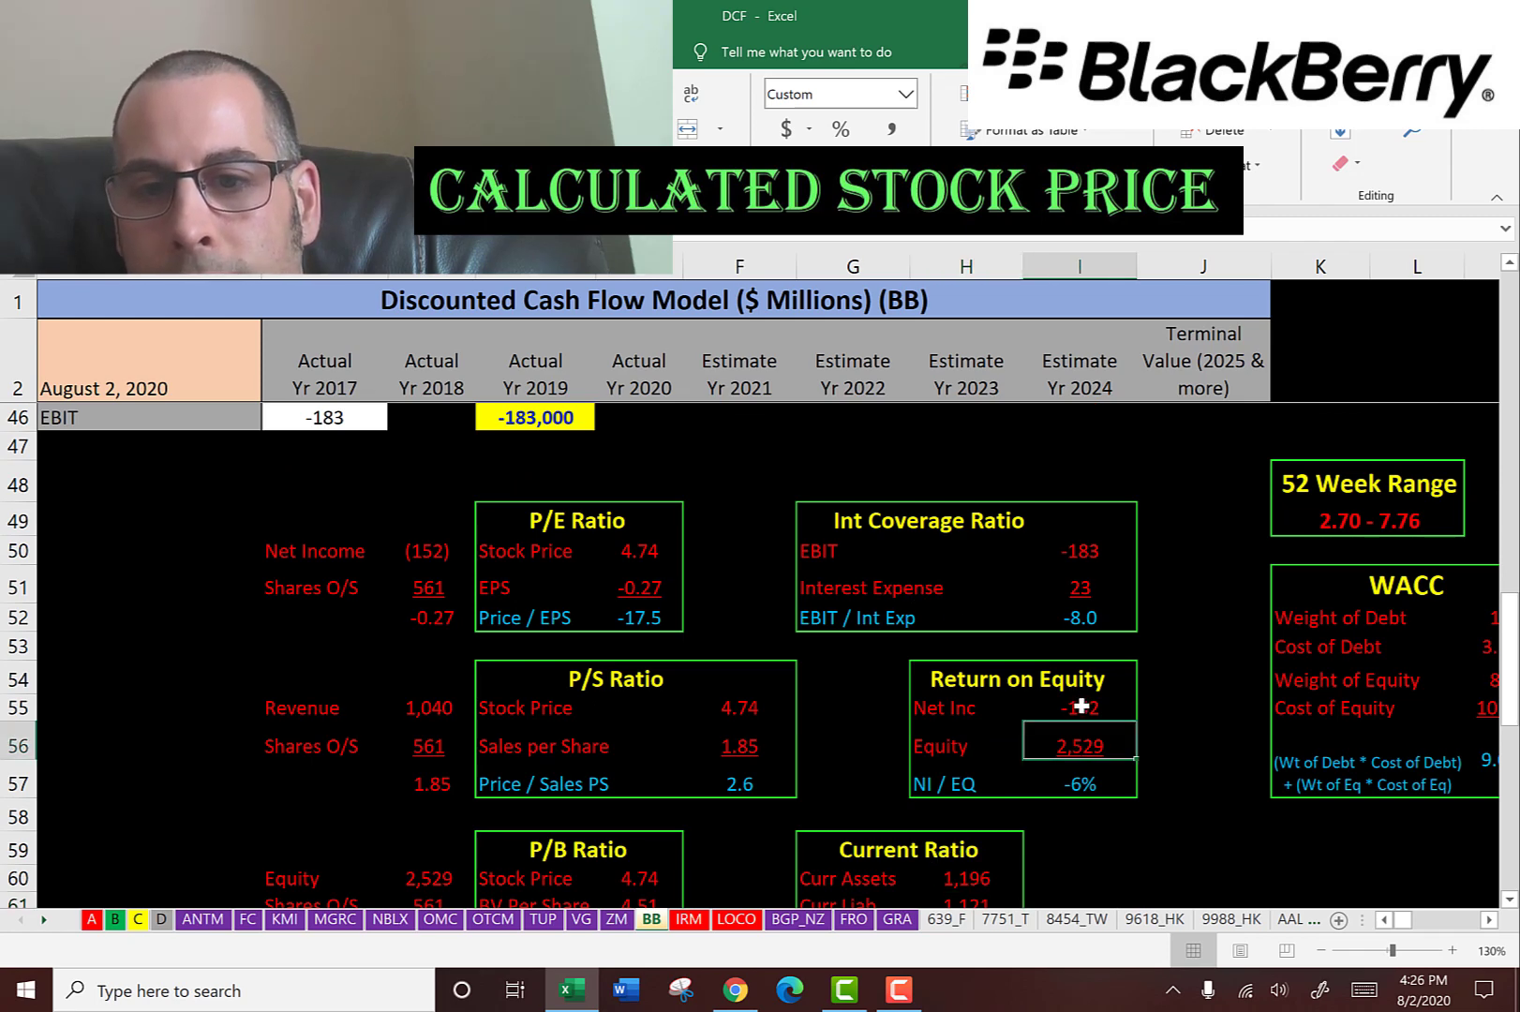
click(1084, 712)
scroll(1029, 694, up, 4)
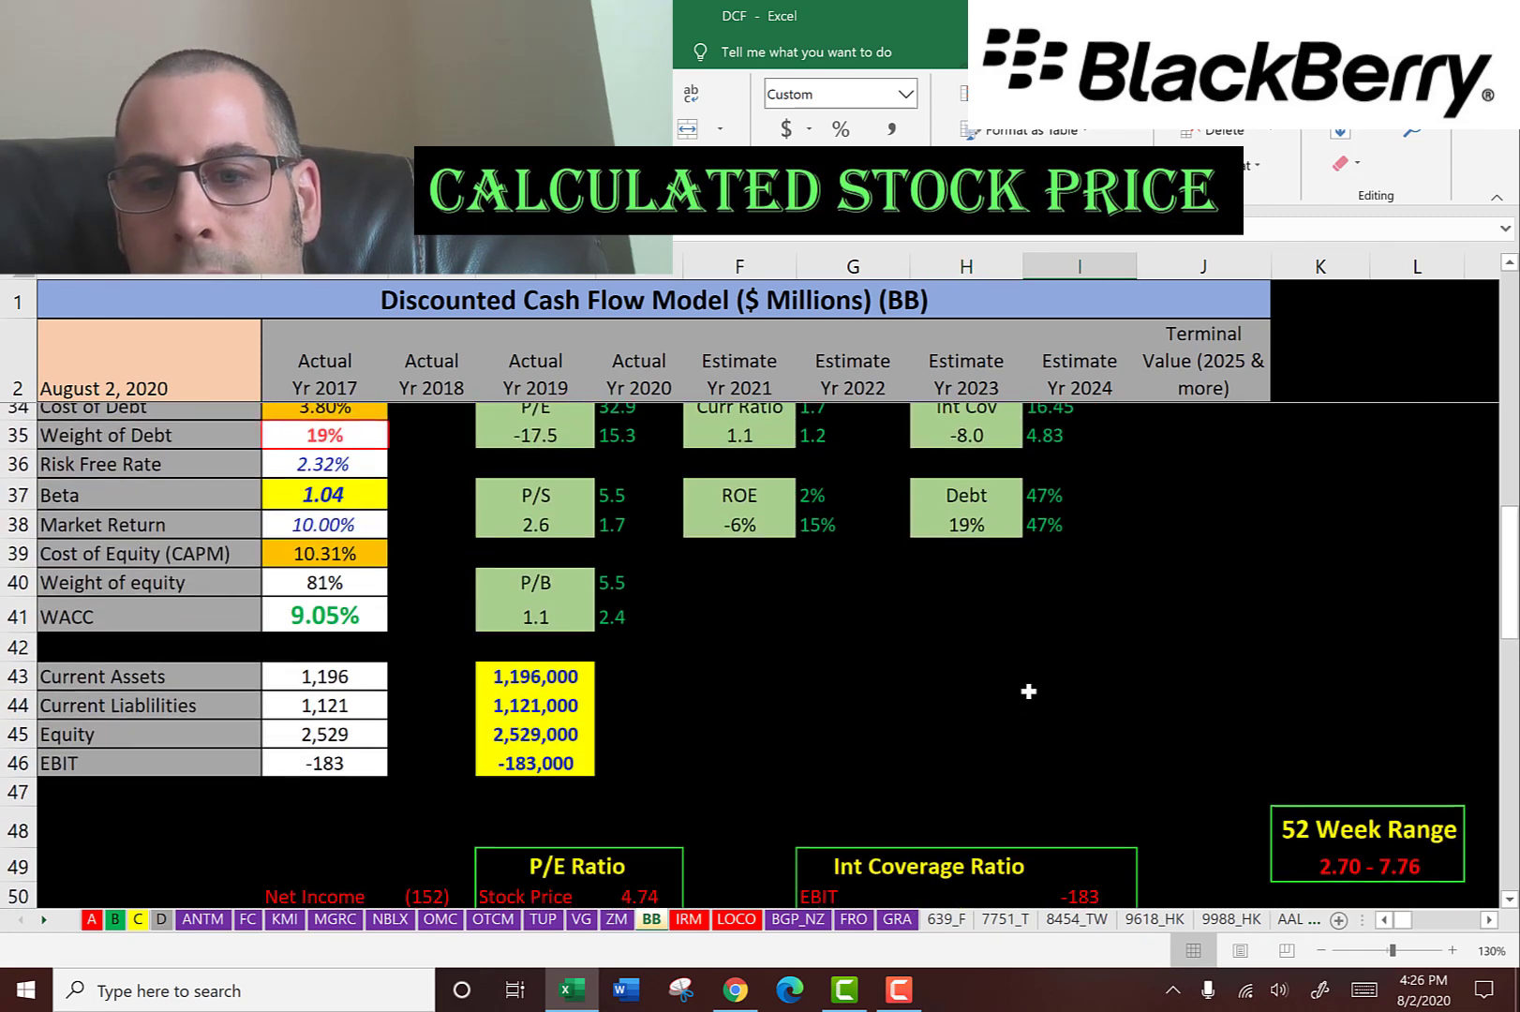
click(948, 446)
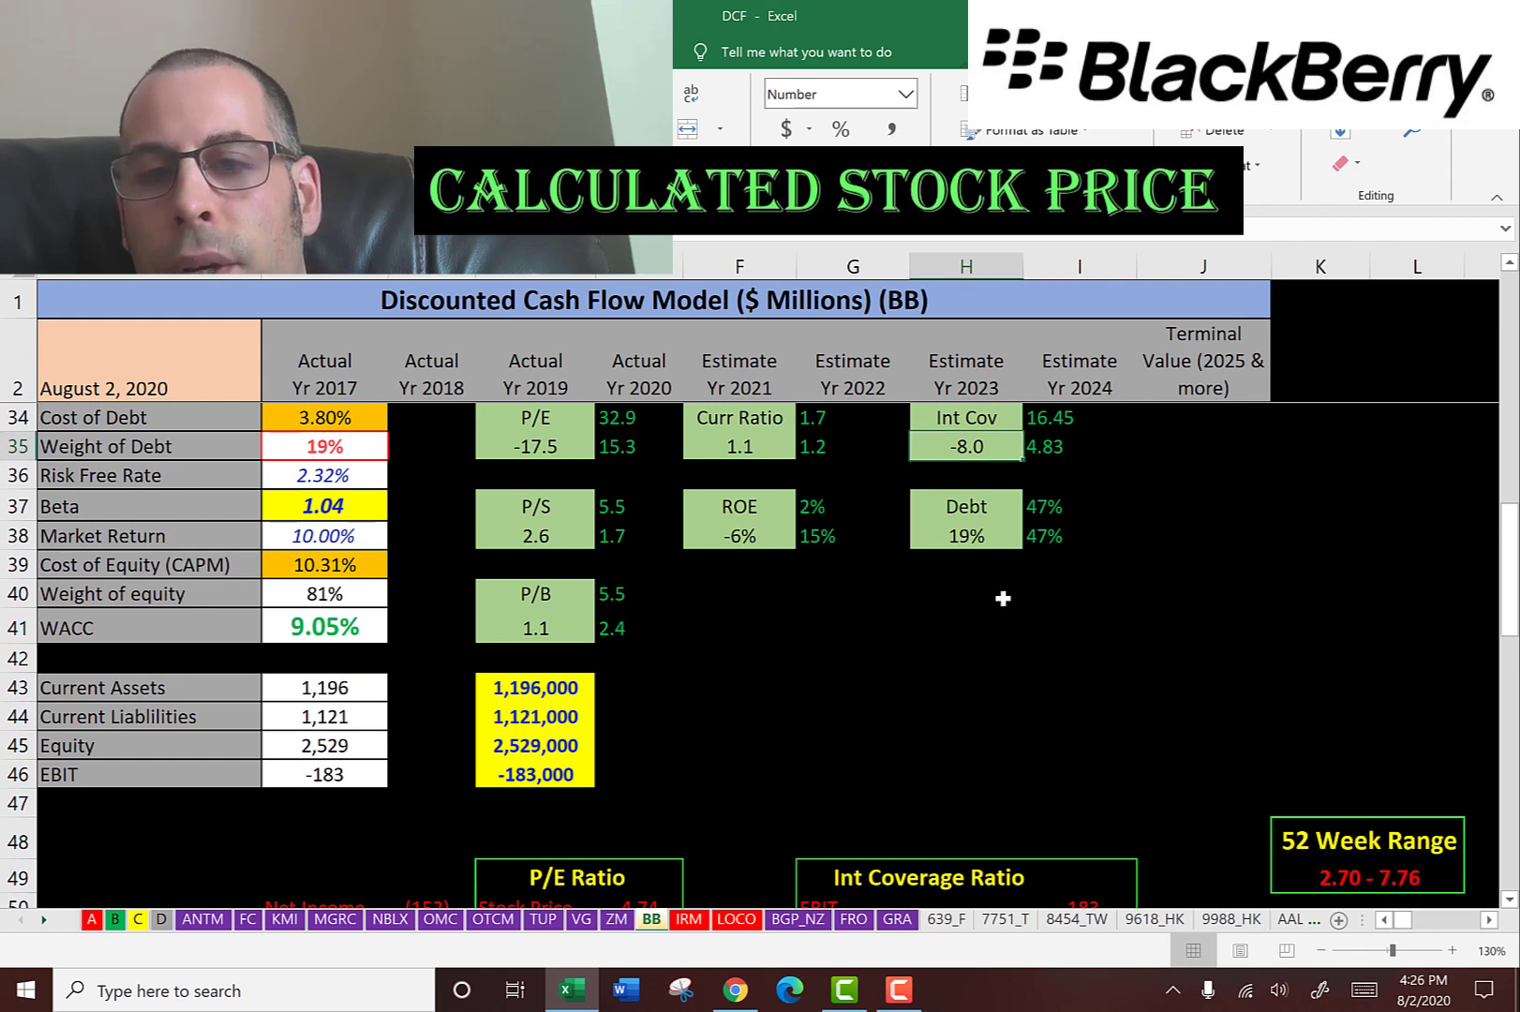
scroll(1005, 602, down, 3)
click(1057, 636)
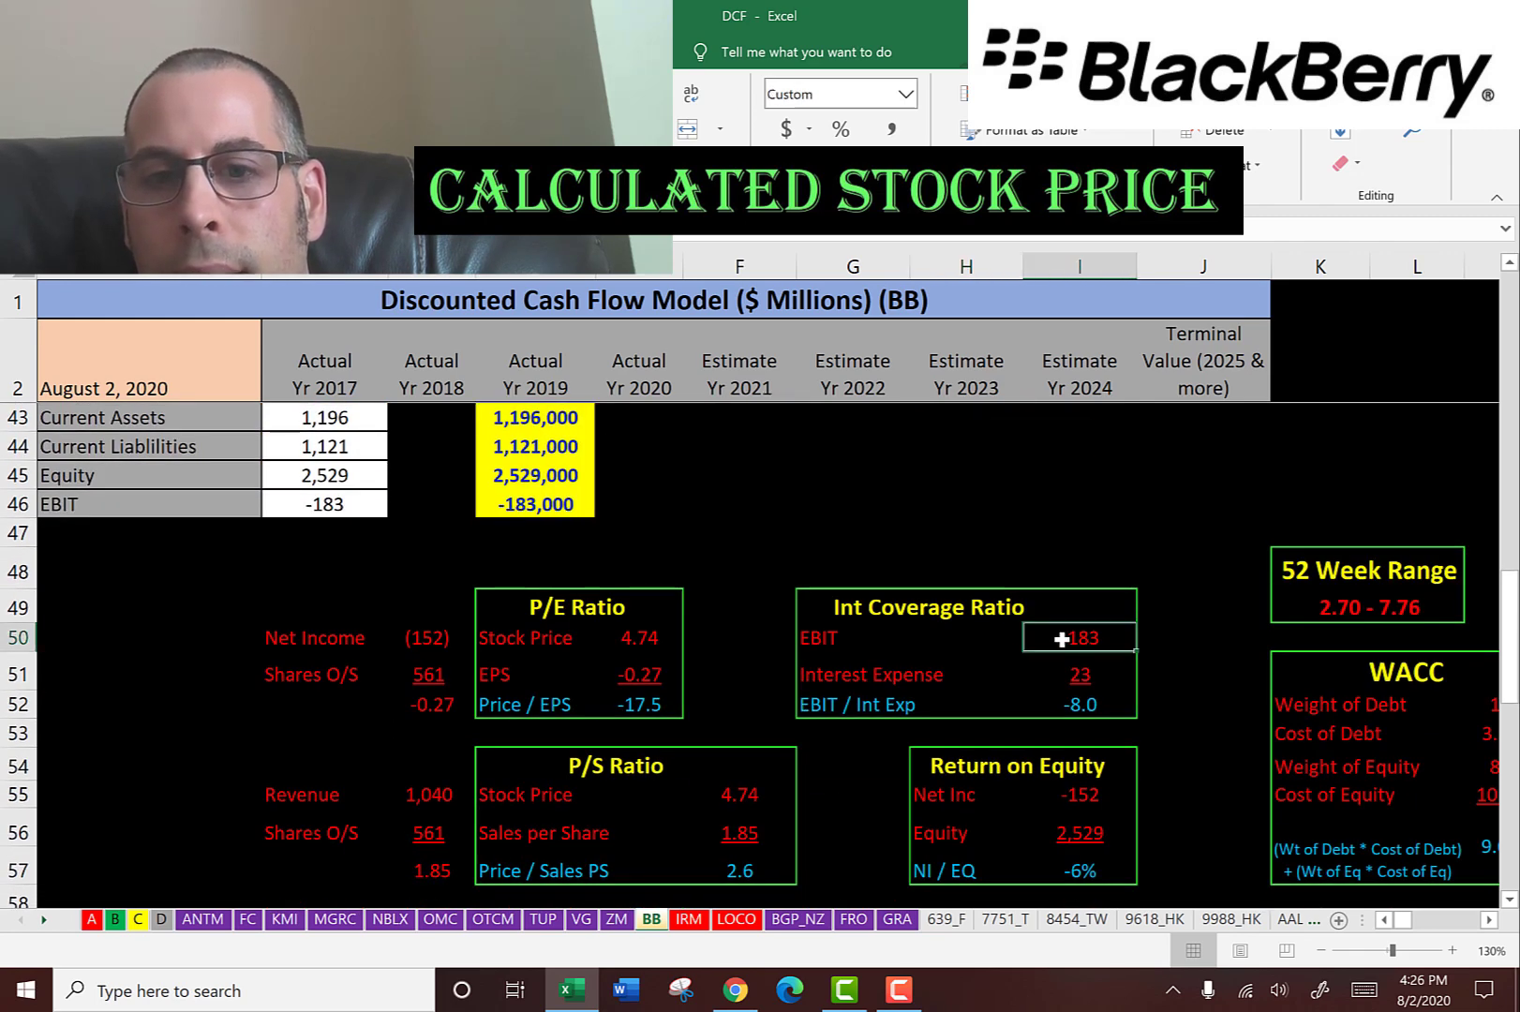